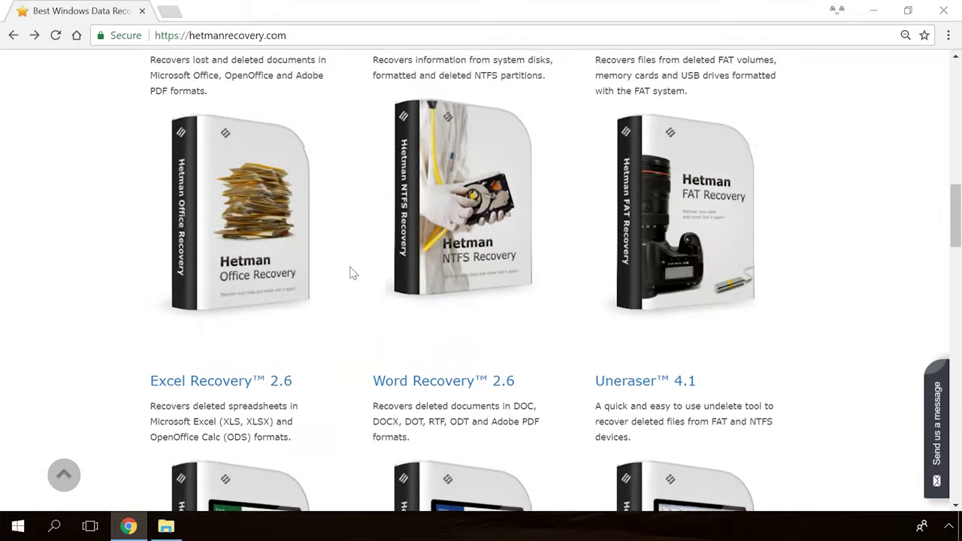
# Open the Partition Recovery product page and download the Hetman Partition Recovery installer
pyautogui.scroll(10, 346, 273)
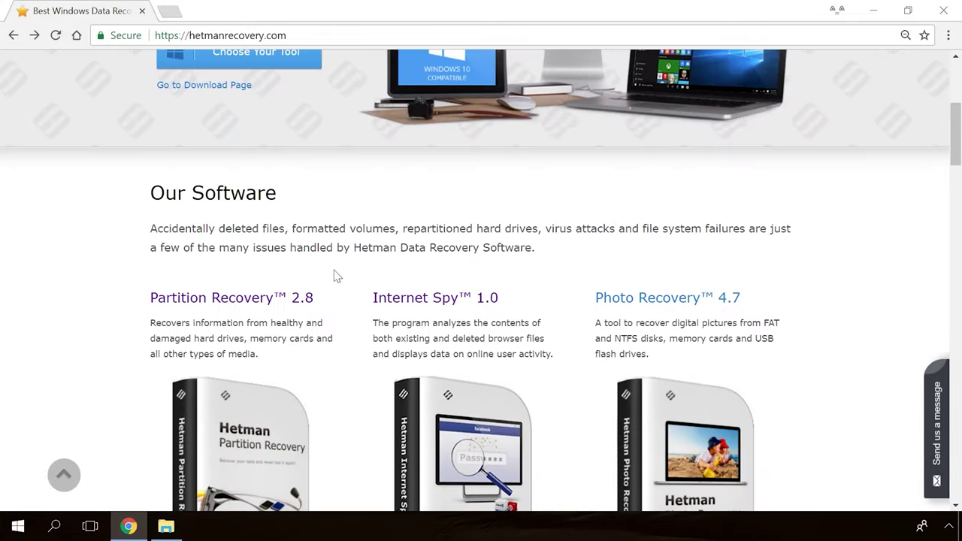
pyautogui.click(267, 298)
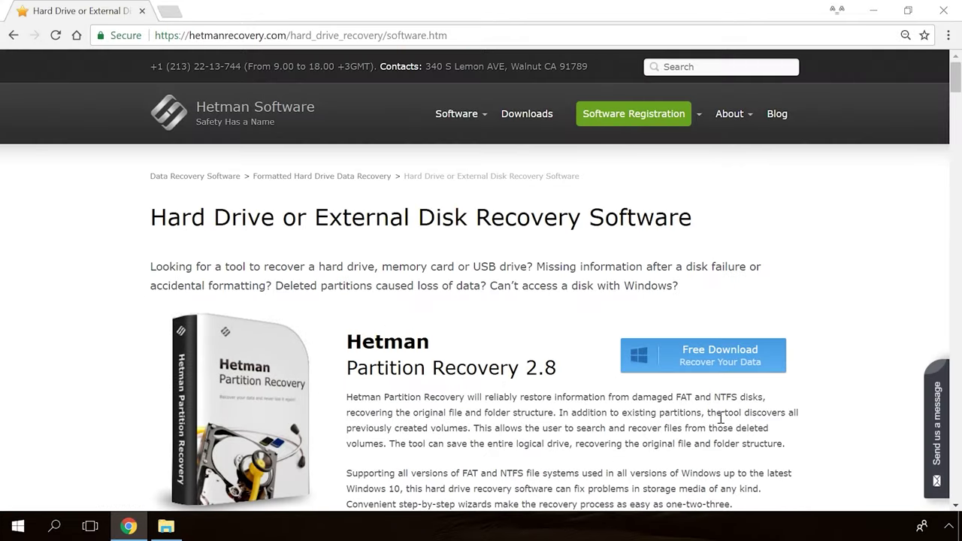
pyautogui.click(677, 354)
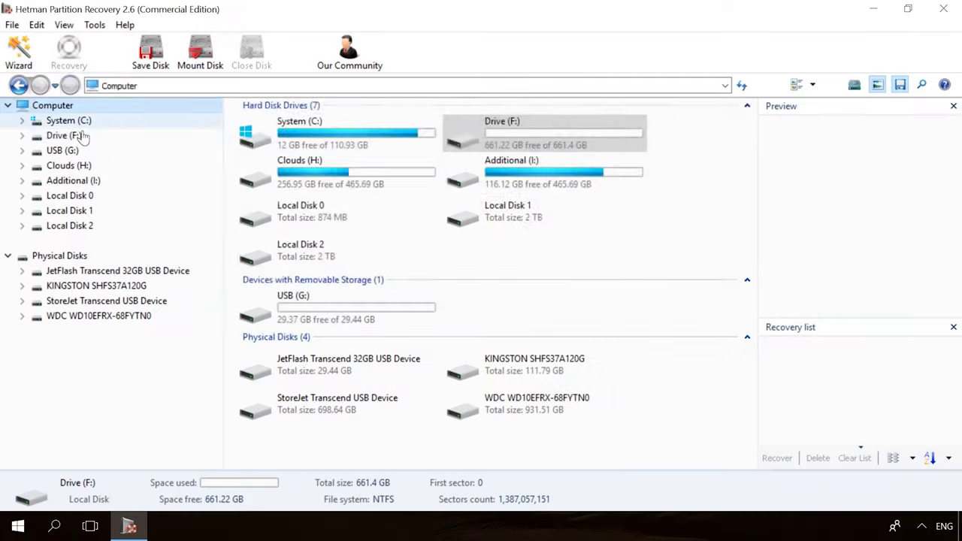
# Fast-scan Drive F, preview the deleted 19779_en_1.jpg photo and 856071704.mp4 video, and recover them to disk
pyautogui.doubleClick(82, 139)
pyautogui.click(602, 408)
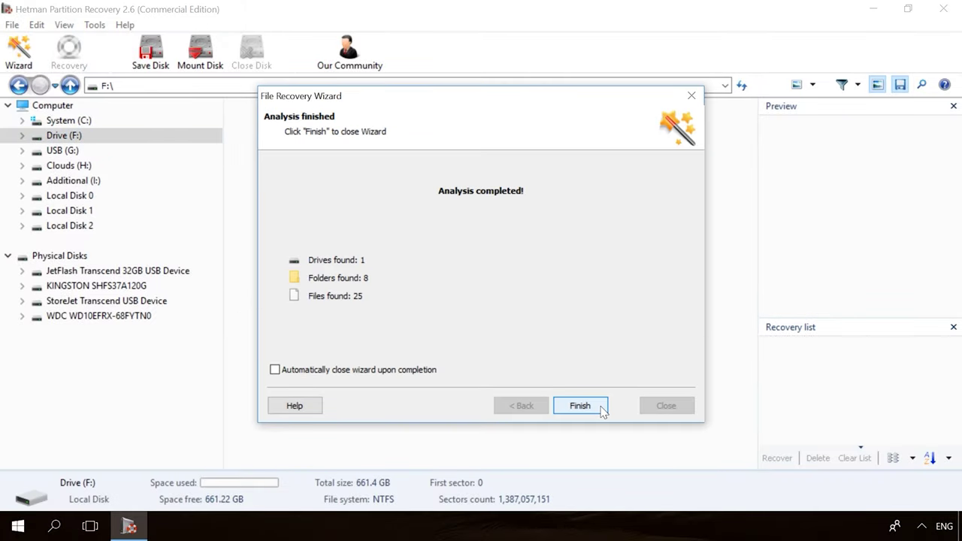
pyautogui.click(600, 408)
pyautogui.click(605, 135)
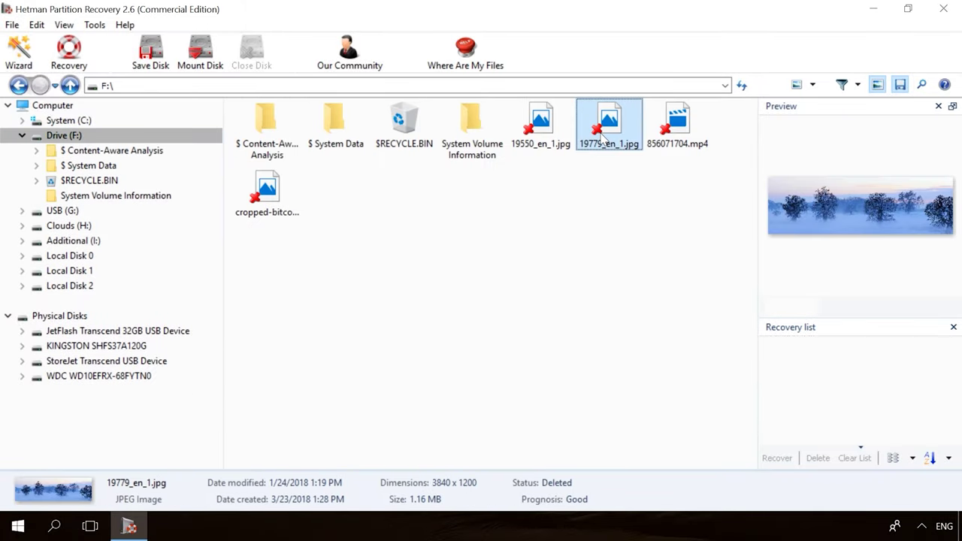
pyautogui.click(677, 122)
pyautogui.click(69, 51)
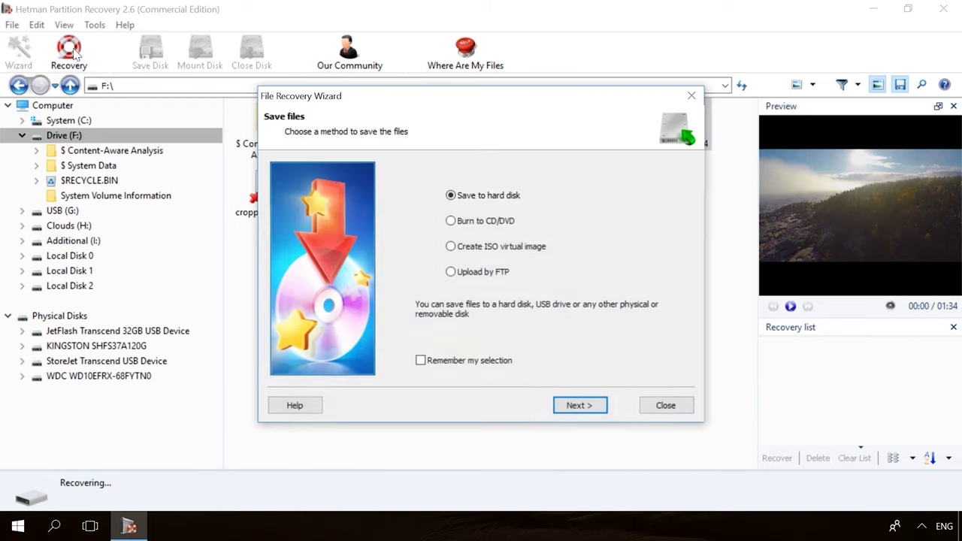
pyautogui.click(569, 406)
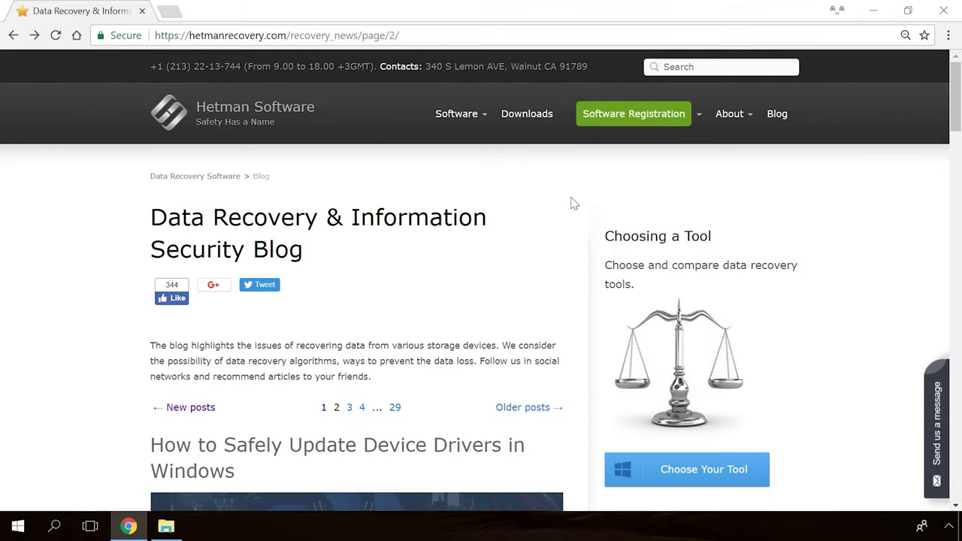
# Scroll the blog and open the Windows Detected a Hard Disk Problem article
pyautogui.scroll(-15, 571, 203)
pyautogui.scroll(-15, 571, 203)
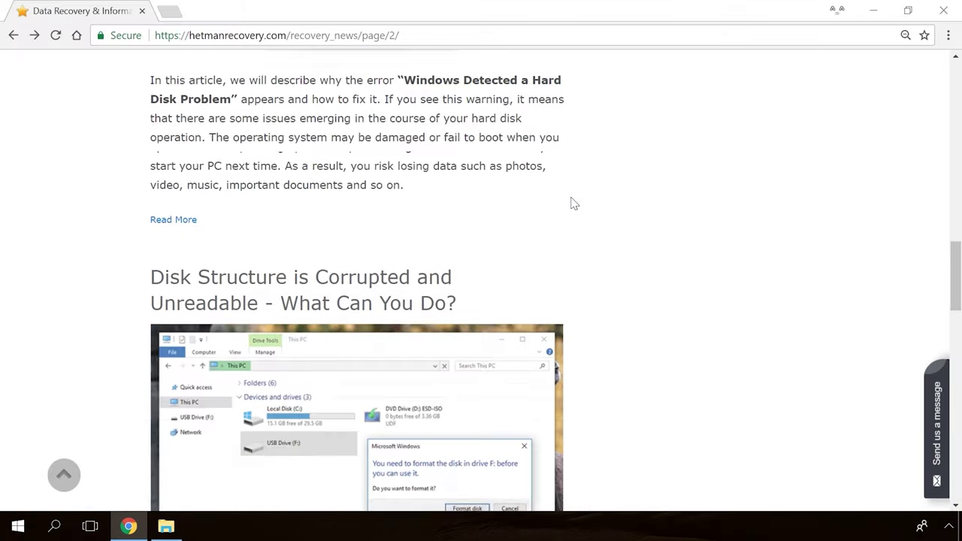
pyautogui.scroll(15, 572, 203)
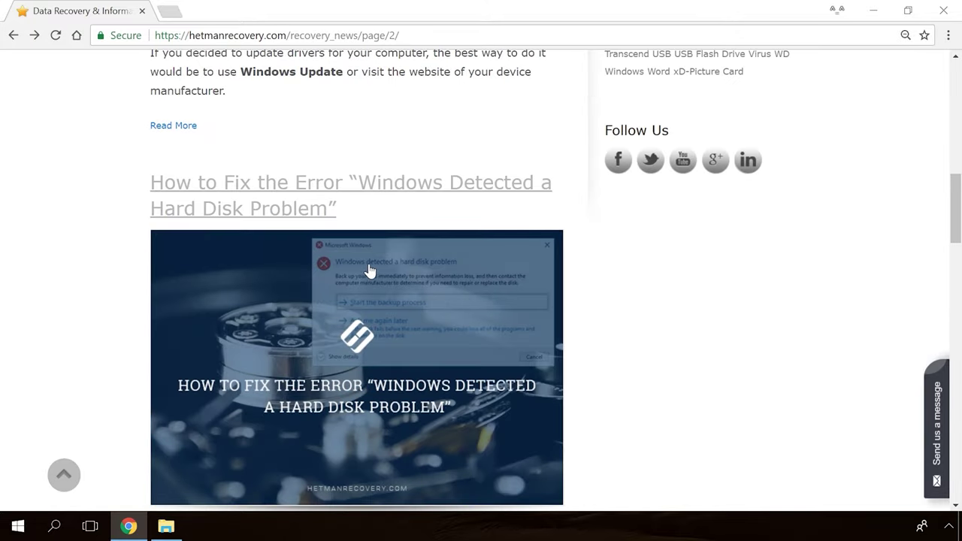
pyautogui.click(370, 271)
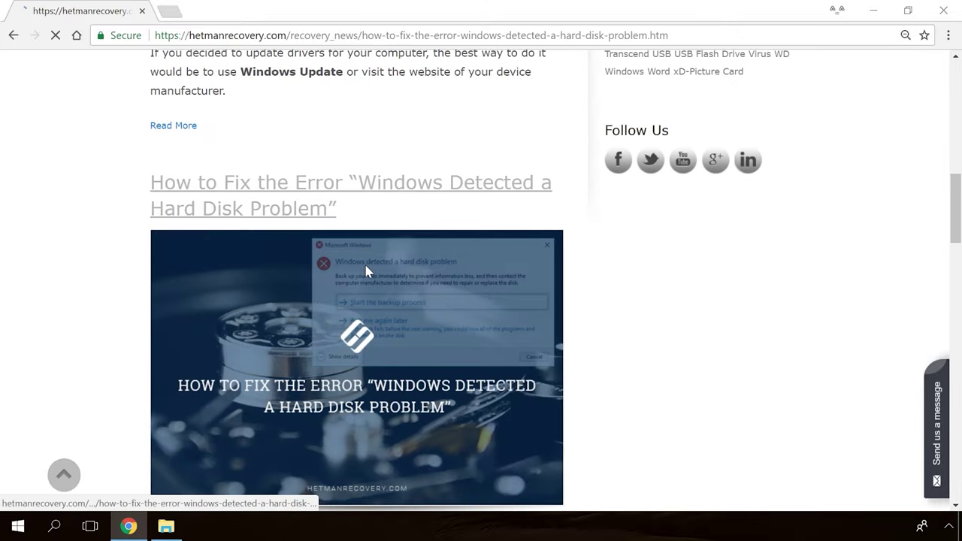
# Open the site's Send us a message form and start typing 'Hello'
pyautogui.scroll(-4, 571, 328)
pyautogui.scroll(-20, 572, 328)
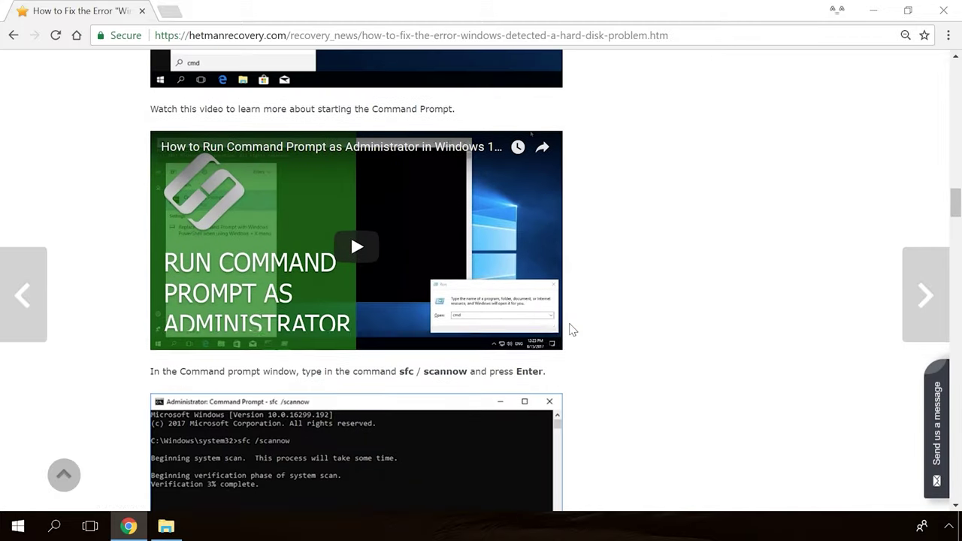
pyautogui.click(939, 404)
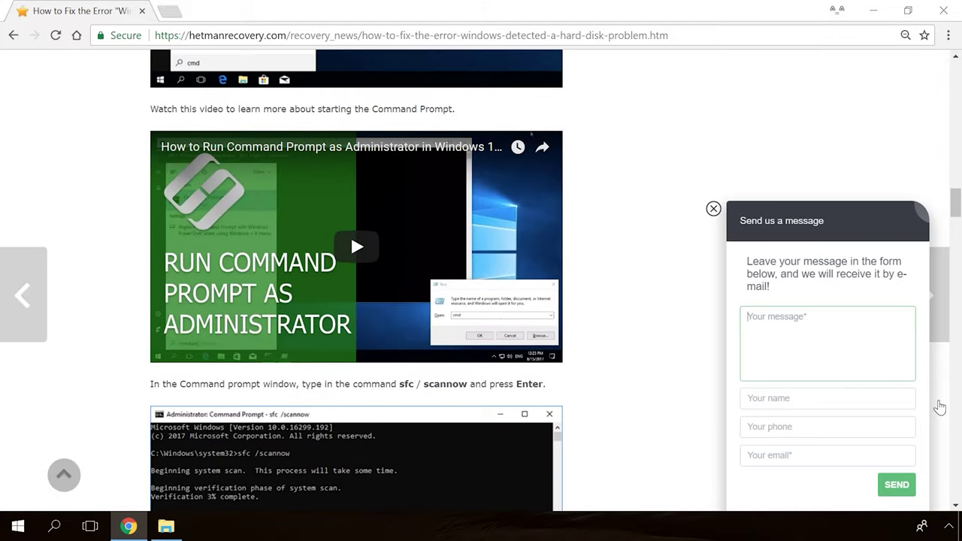
pyautogui.write('He')
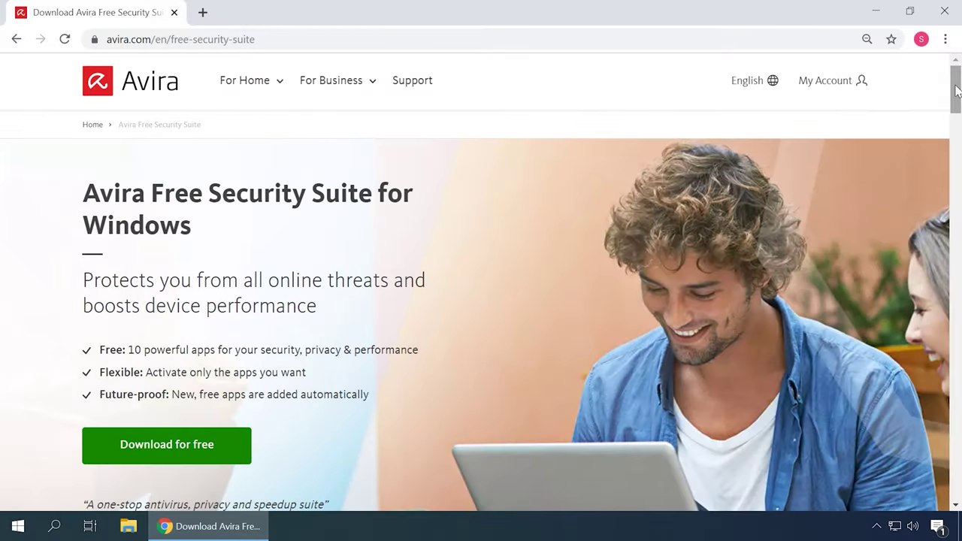
# Page the Avira suite feature carousel to the System Speedup slide, then scroll further down
pyautogui.moveTo(956, 90); pyautogui.dragTo(956, 178)
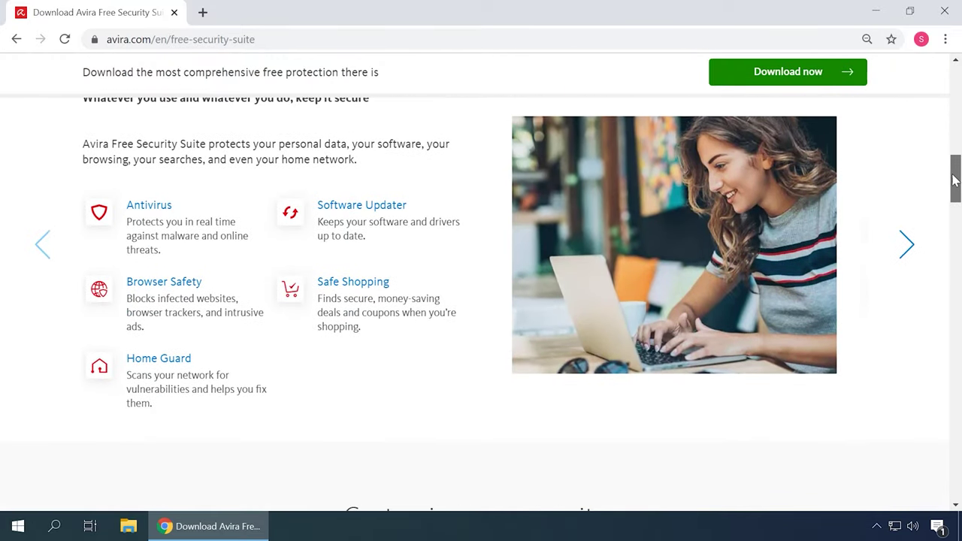
pyautogui.click(906, 244)
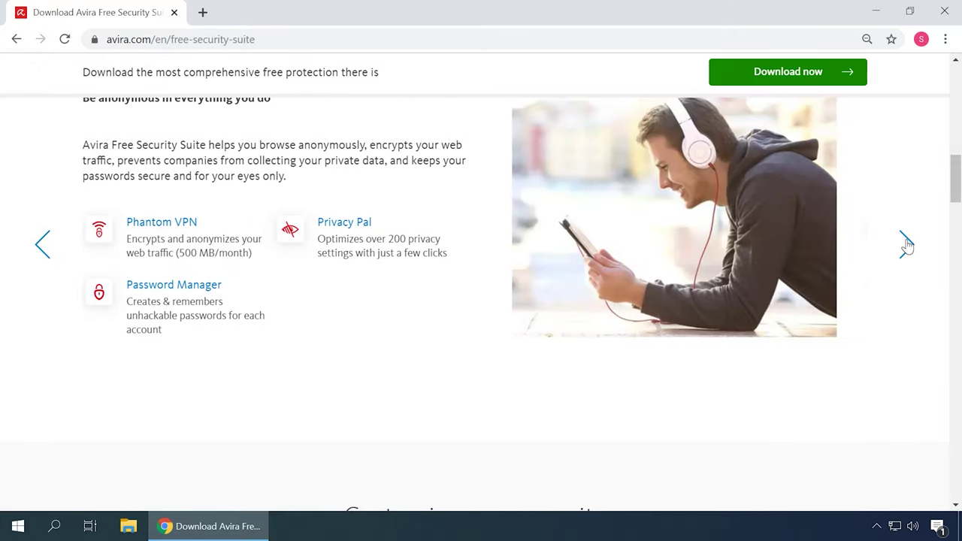
pyautogui.click(906, 245)
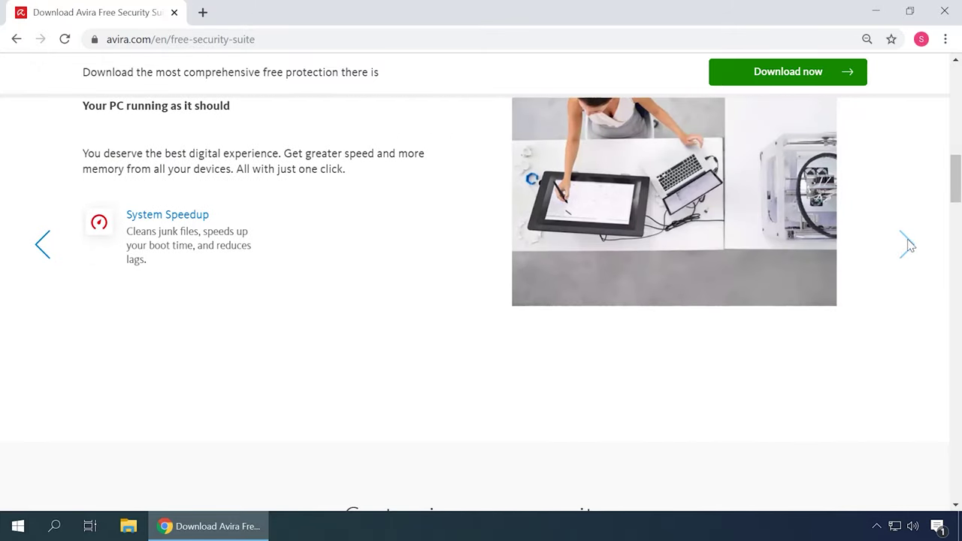
pyautogui.moveTo(956, 197); pyautogui.dragTo(955, 239)
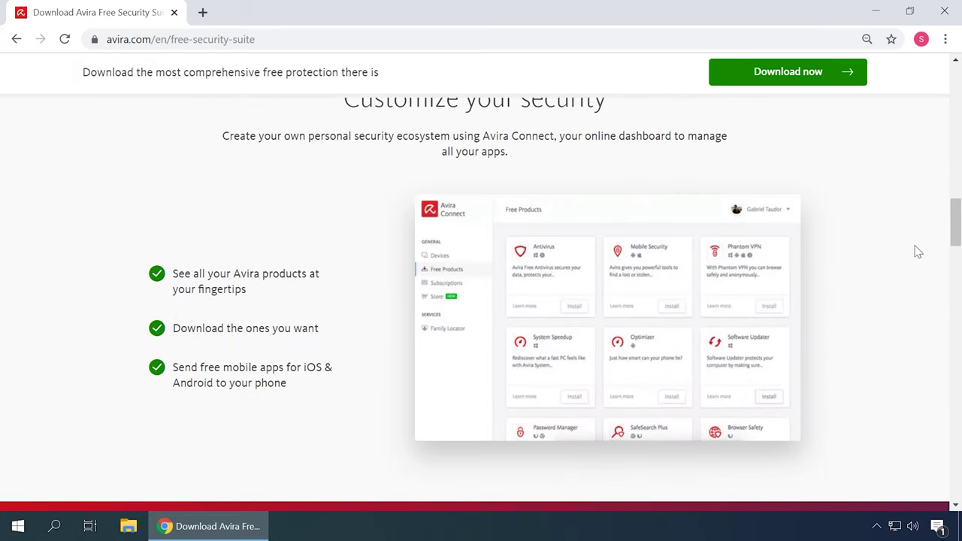
pyautogui.scroll(-4, 916, 248)
pyautogui.scroll(-7, 916, 252)
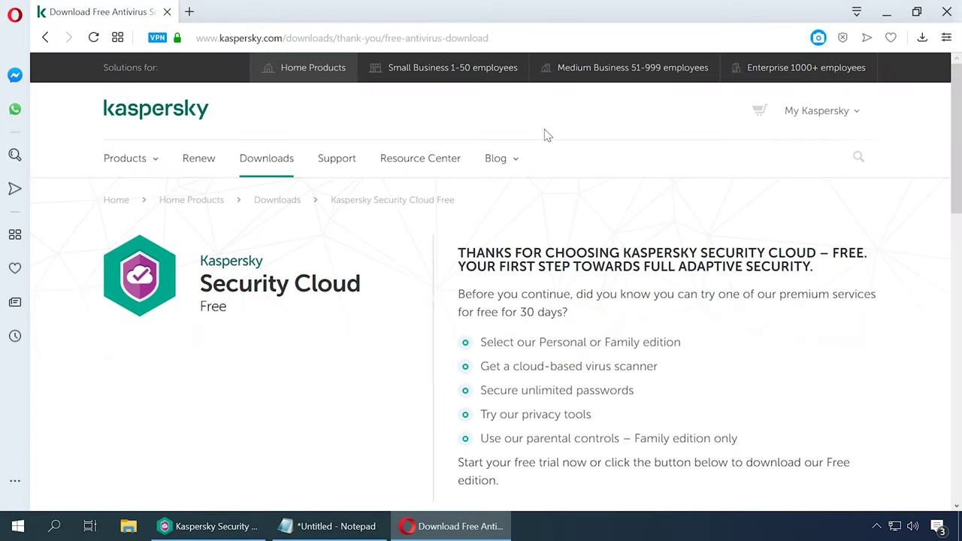
# In Kaspersky Security Cloud, compare the Quick, Selective and External Device scans, then run a Quick Scan
pyautogui.click(223, 526)
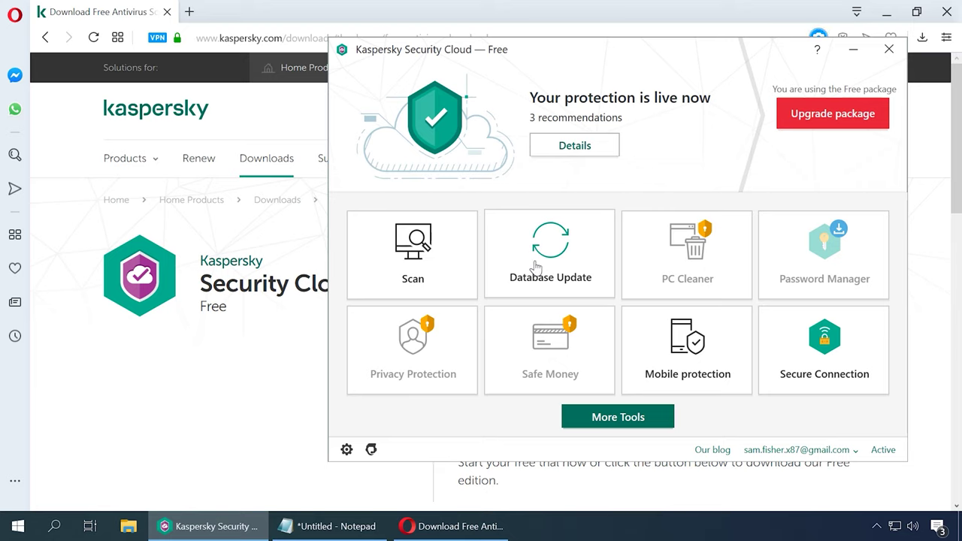
pyautogui.click(437, 268)
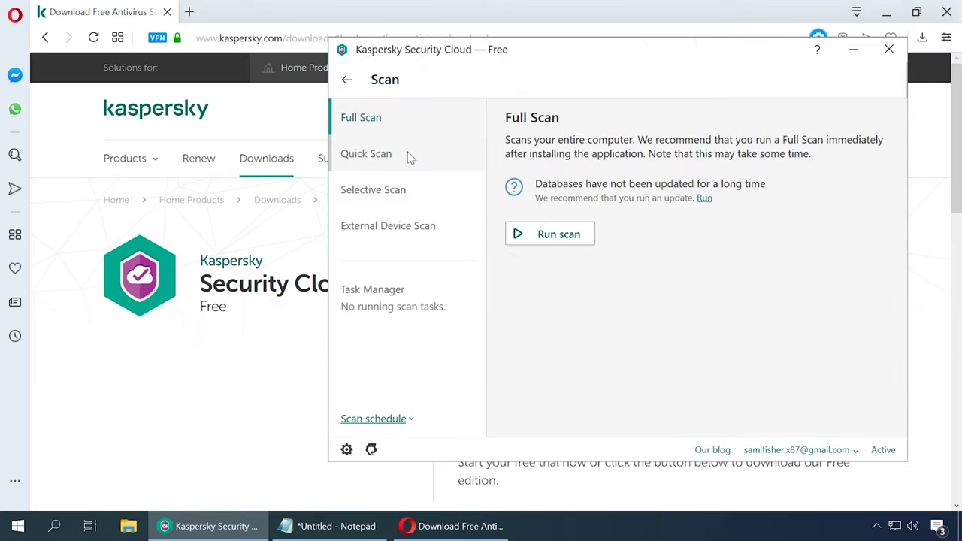
pyautogui.click(408, 155)
pyautogui.click(404, 192)
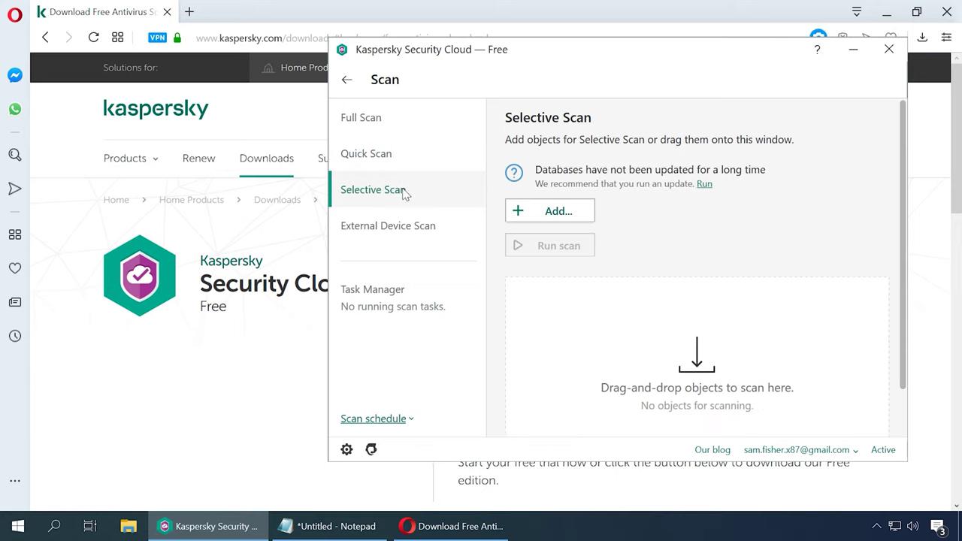
pyautogui.click(409, 228)
pyautogui.click(397, 163)
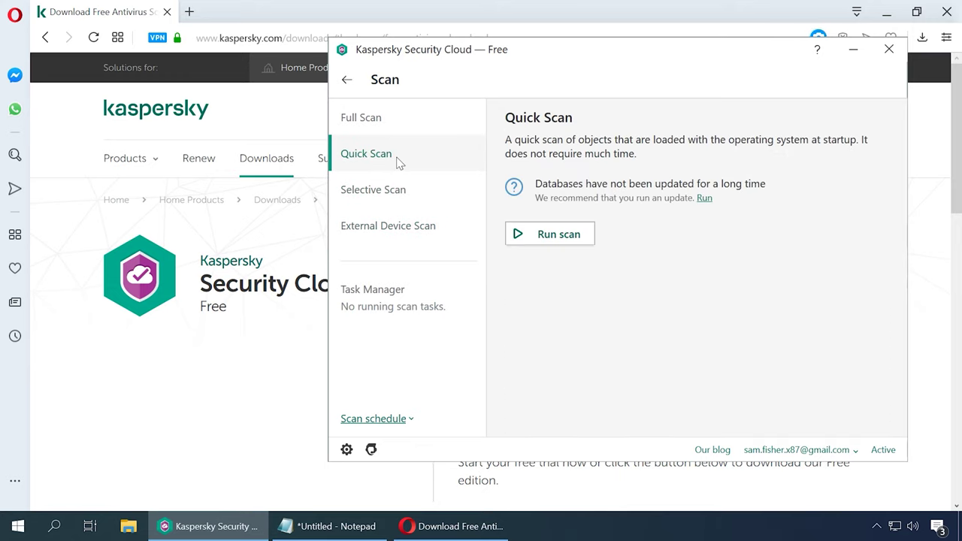
pyautogui.click(543, 237)
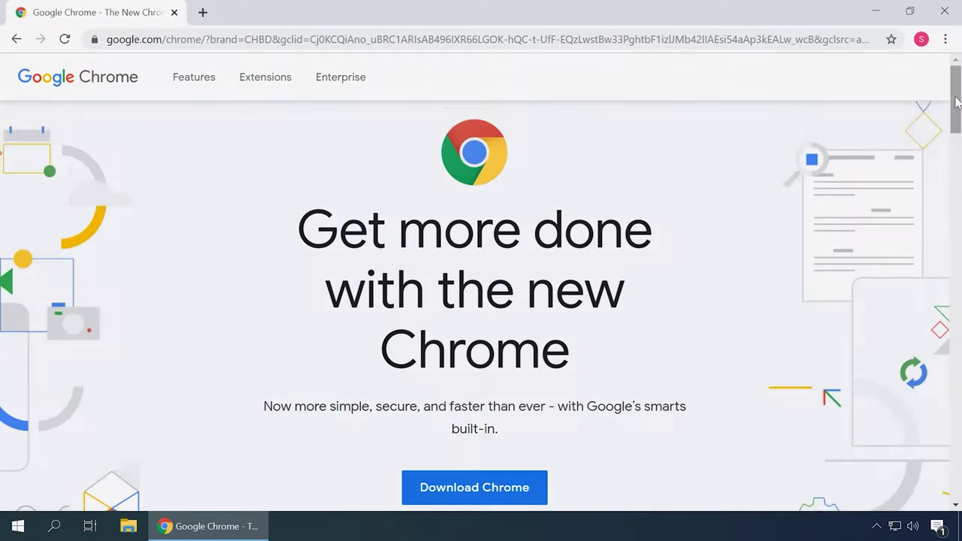
# Open Chrome's Security page and advance its carousel two slides to 'Security for now, and the future'
pyautogui.moveTo(957, 102); pyautogui.dragTo(958, 300)
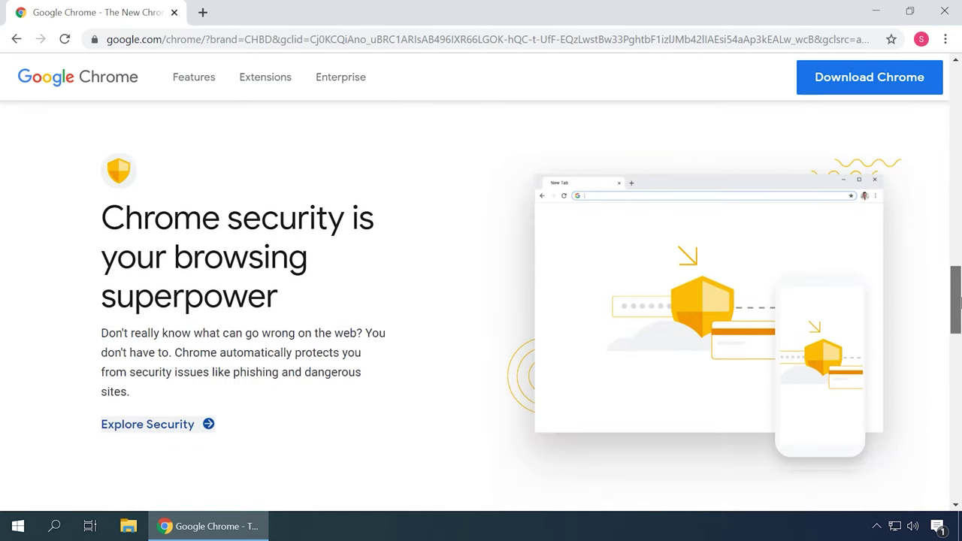
pyautogui.click(187, 425)
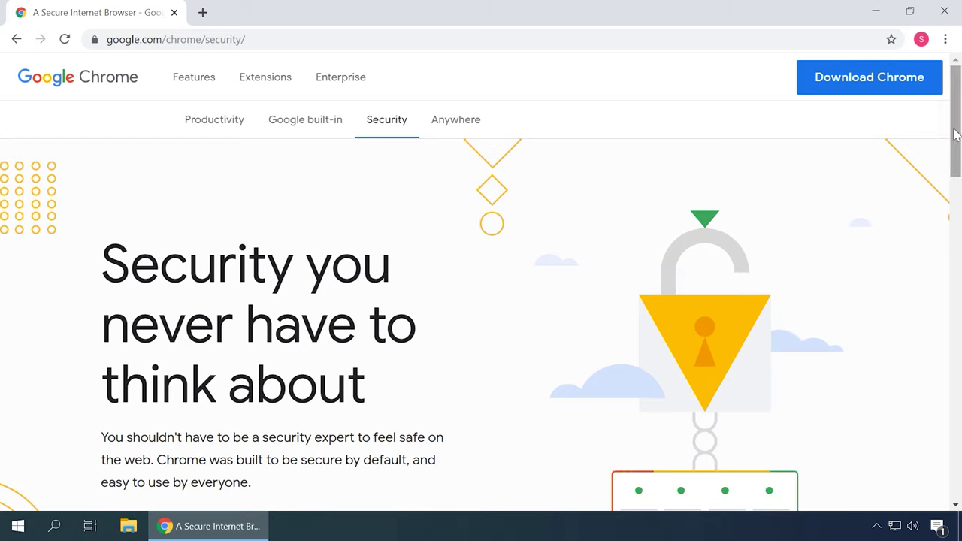
pyautogui.moveTo(957, 134); pyautogui.dragTo(956, 259)
pyautogui.click(928, 312)
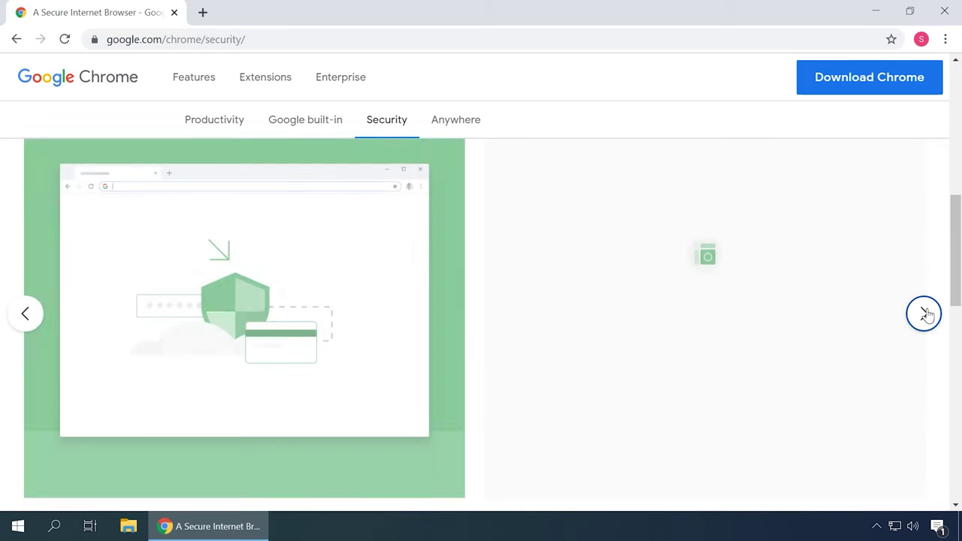
pyautogui.click(927, 313)
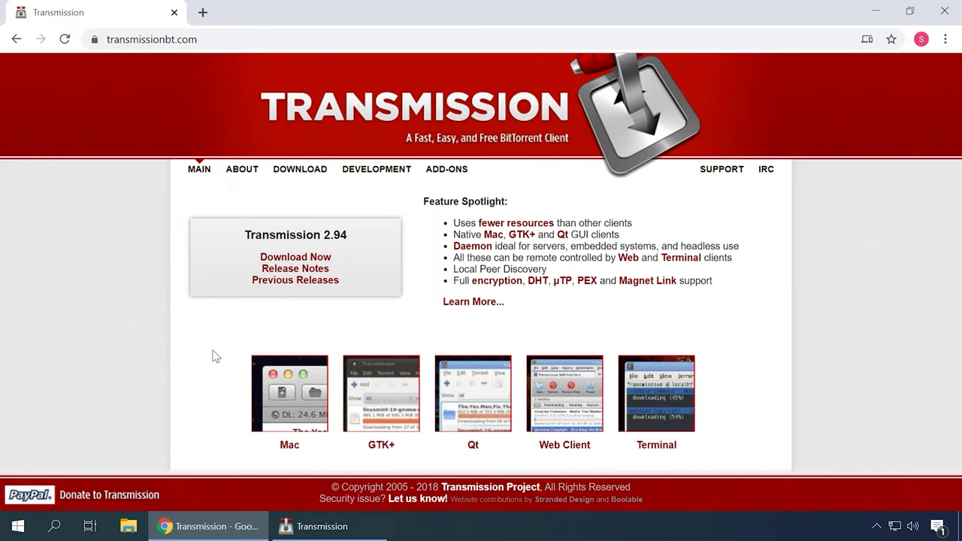
# Enlarge and close the Mac, GTK+, Qt and Web Client screenshots, then enlarge the Terminal one
pyautogui.click(269, 400)
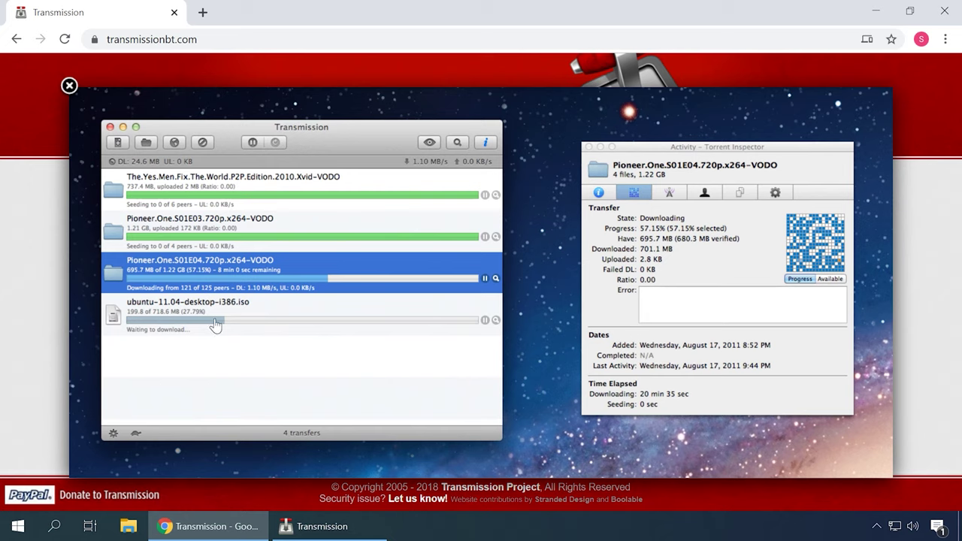
pyautogui.click(69, 88)
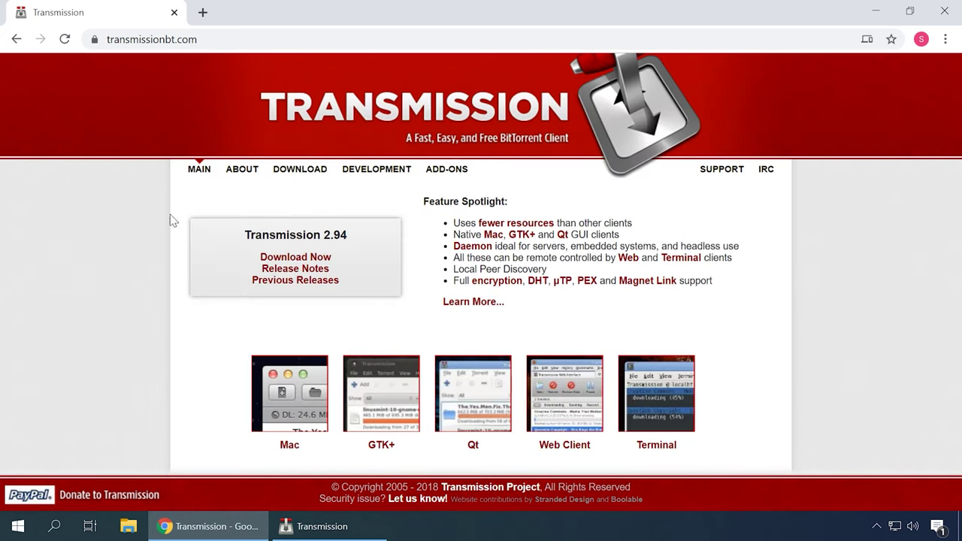
pyautogui.click(366, 385)
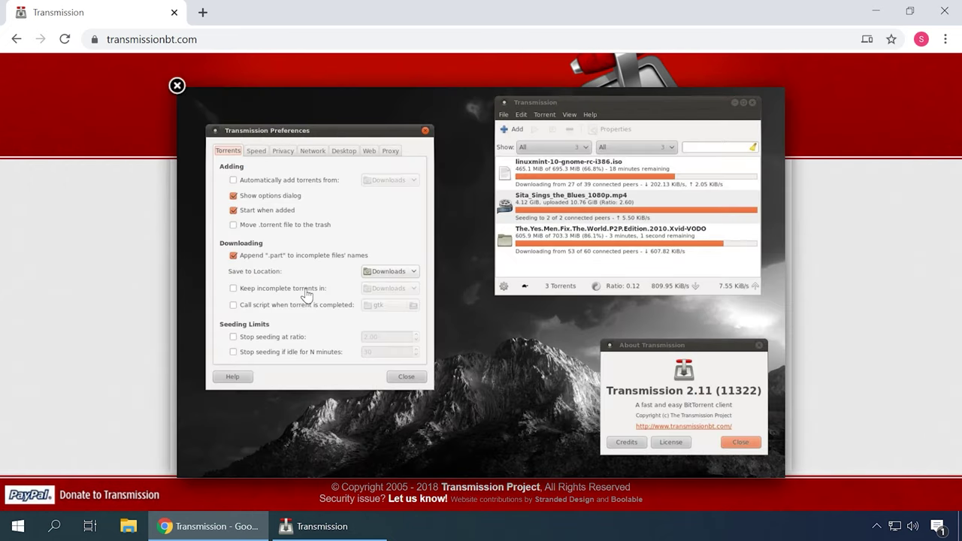
pyautogui.click(178, 87)
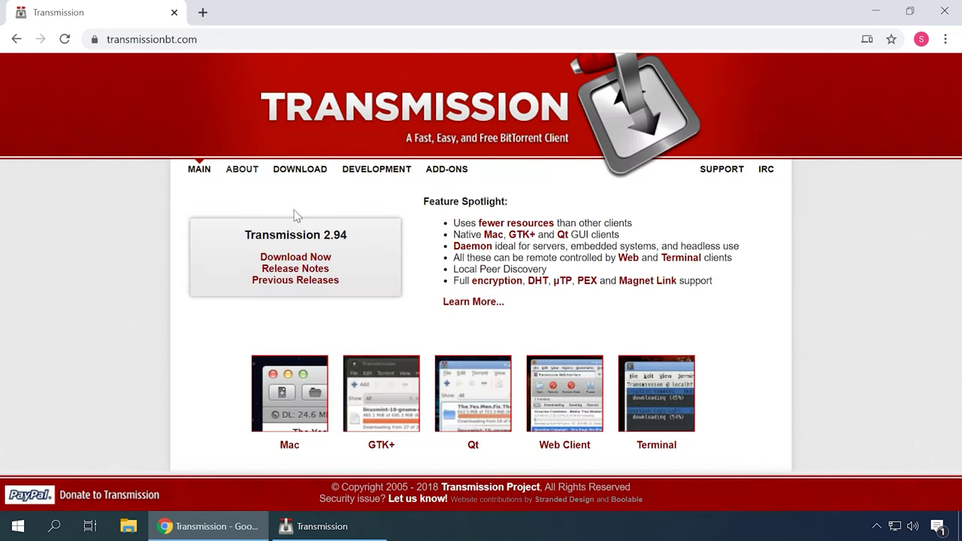
pyautogui.click(453, 387)
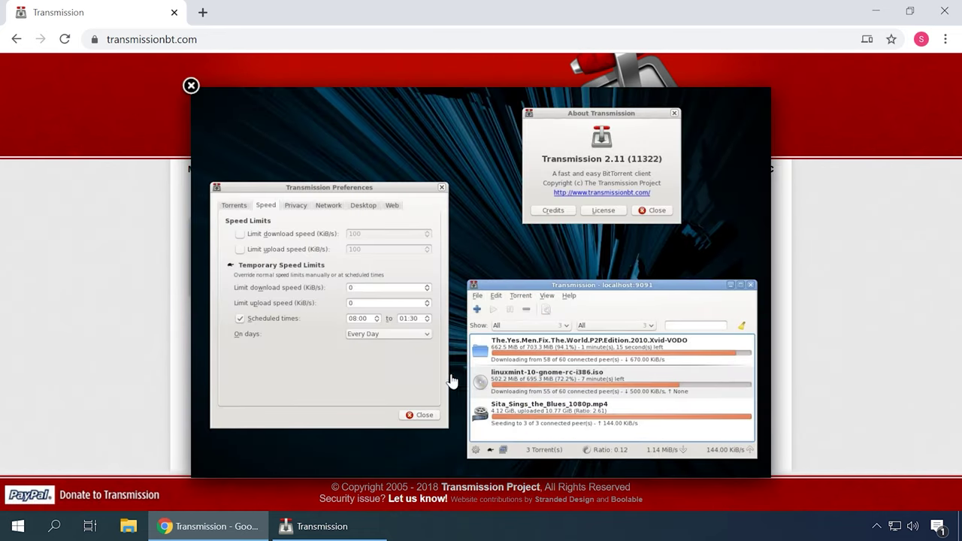
pyautogui.click(191, 86)
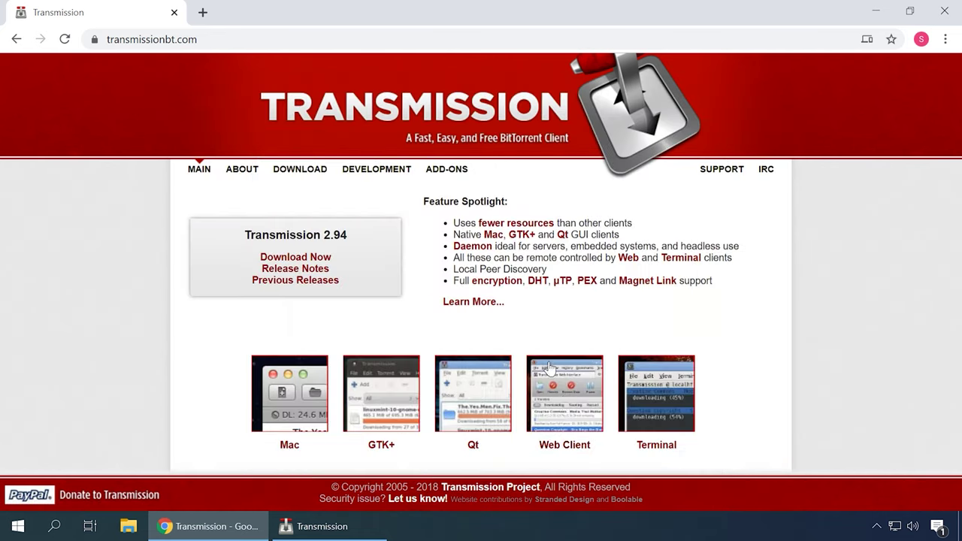
pyautogui.click(566, 406)
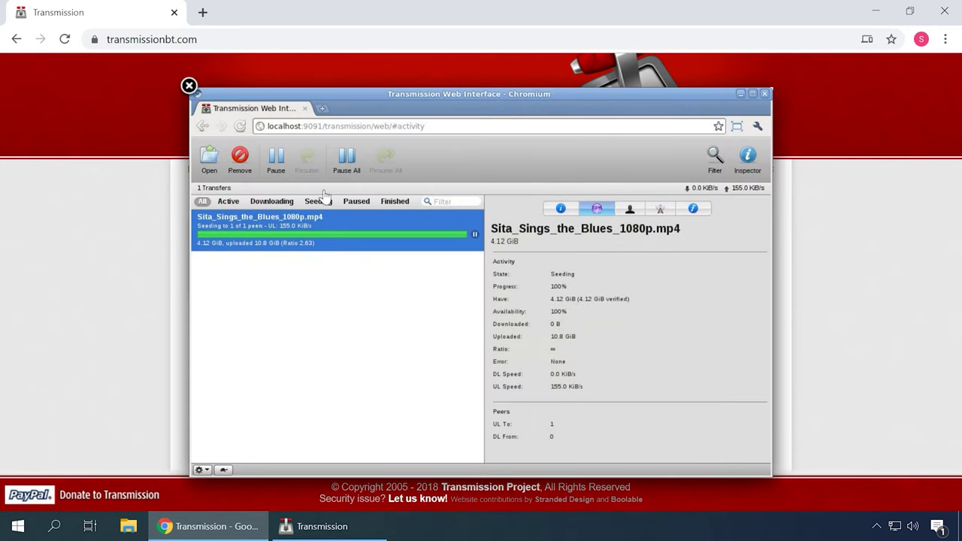
pyautogui.click(190, 87)
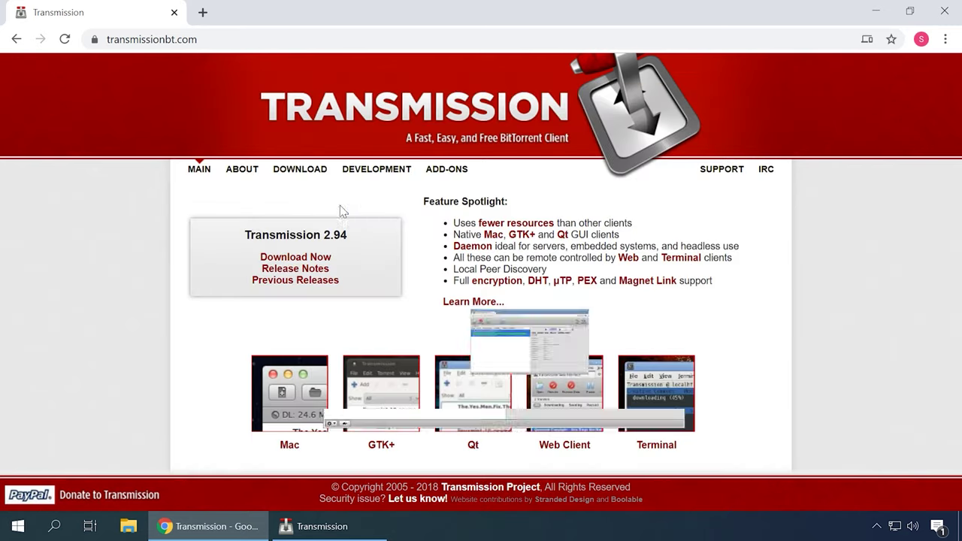
pyautogui.click(622, 392)
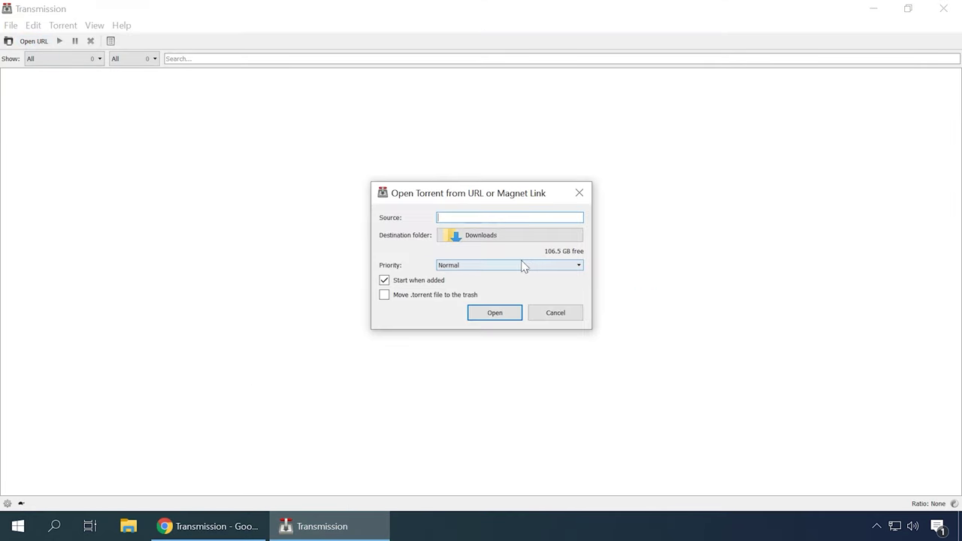
# Dismiss the URL dialog and open Z:\Seinfeld.torrent in Transmission
pyautogui.click(579, 194)
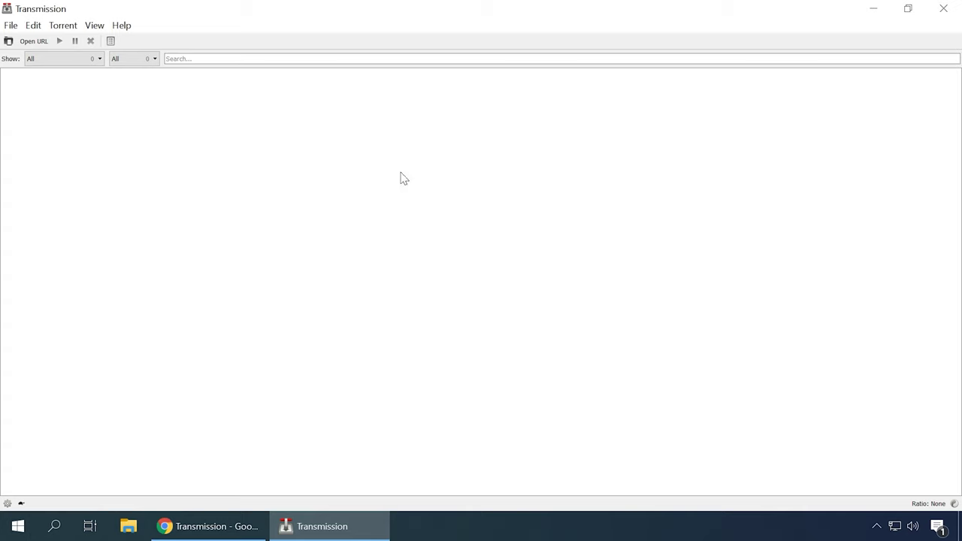
pyautogui.click(9, 40)
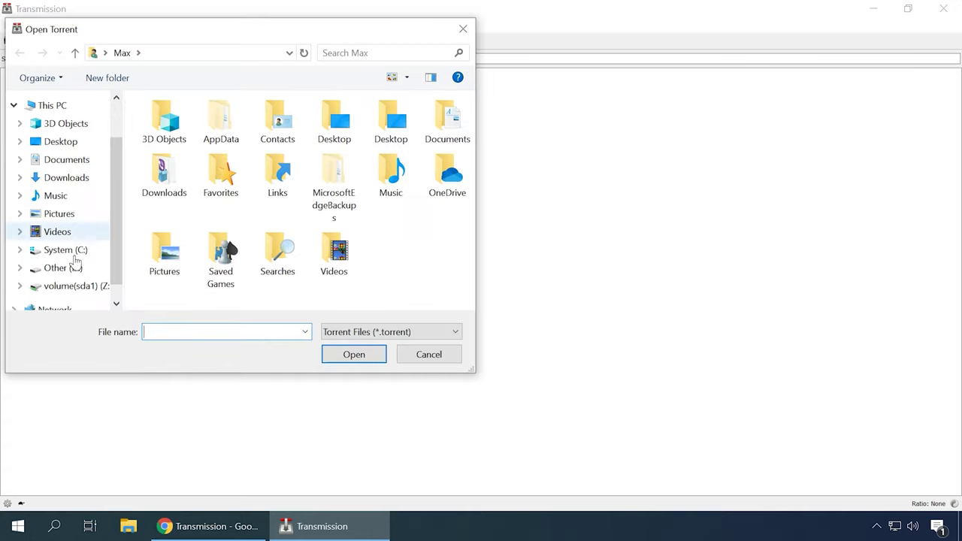
pyautogui.click(75, 286)
pyautogui.click(184, 173)
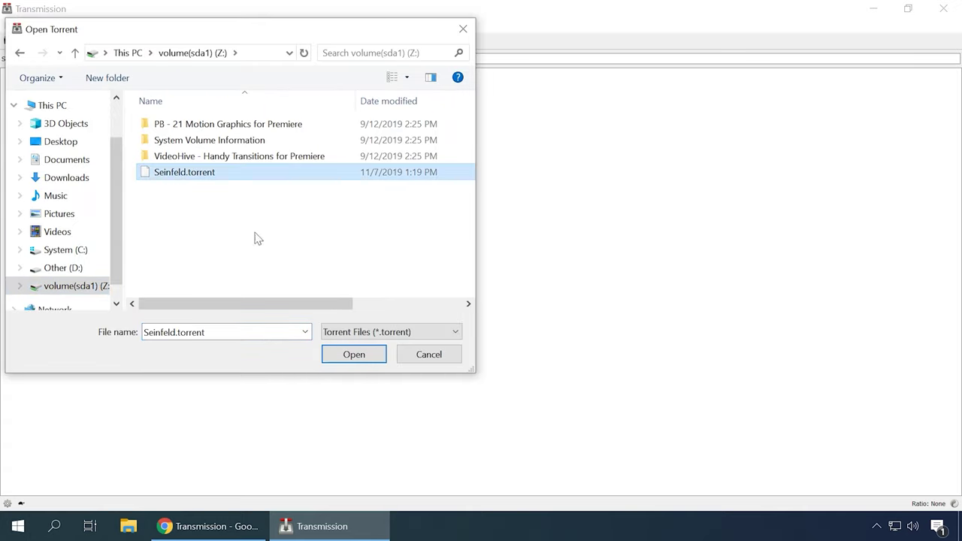
pyautogui.click(354, 357)
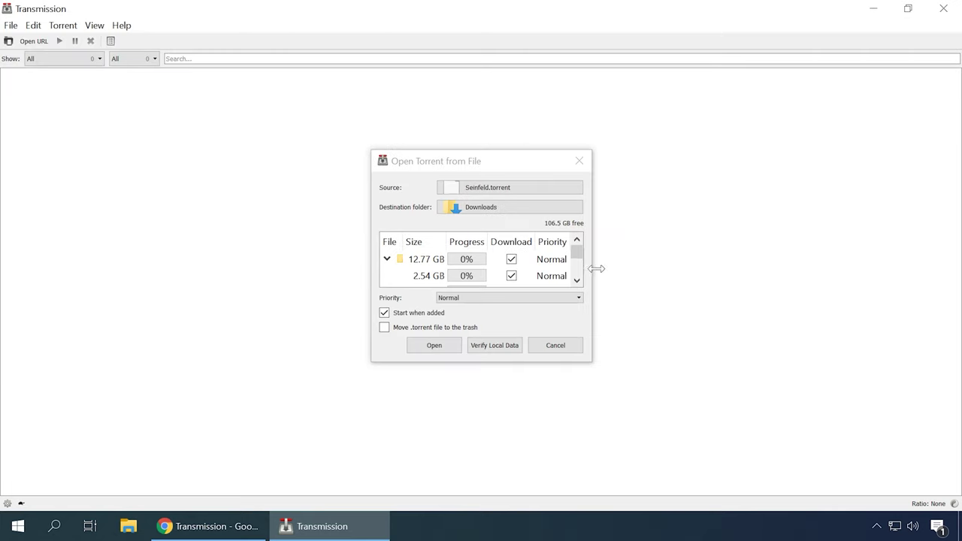
# Enlarge the torrent dialog, untick the unwanted episodes so one 2.55 GB episode remains, and add it
pyautogui.moveTo(597, 268); pyautogui.dragTo(807, 268)
pyautogui.moveTo(574, 365); pyautogui.dragTo(569, 498)
pyautogui.click(739, 342)
pyautogui.click(739, 326)
pyautogui.click(739, 309)
pyautogui.click(739, 293)
pyautogui.click(739, 276)
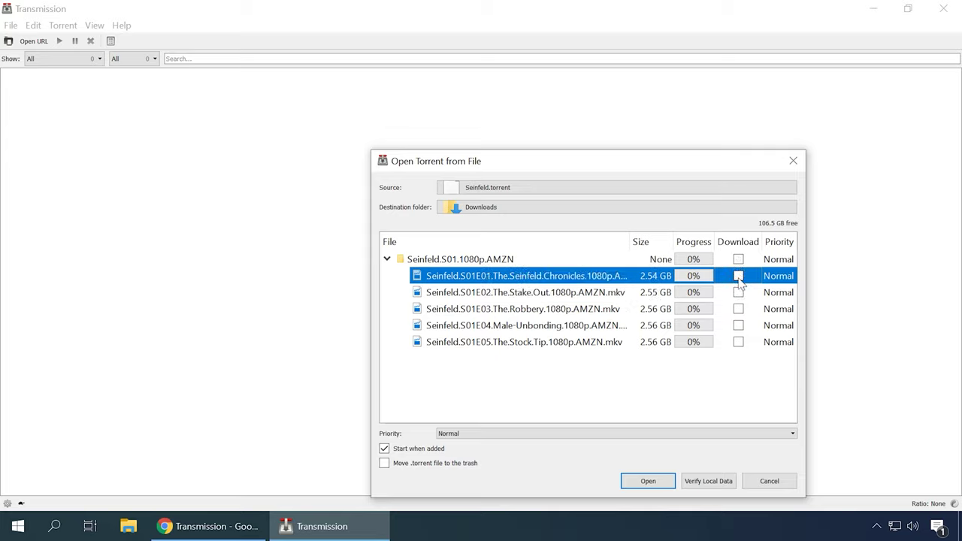
pyautogui.click(646, 481)
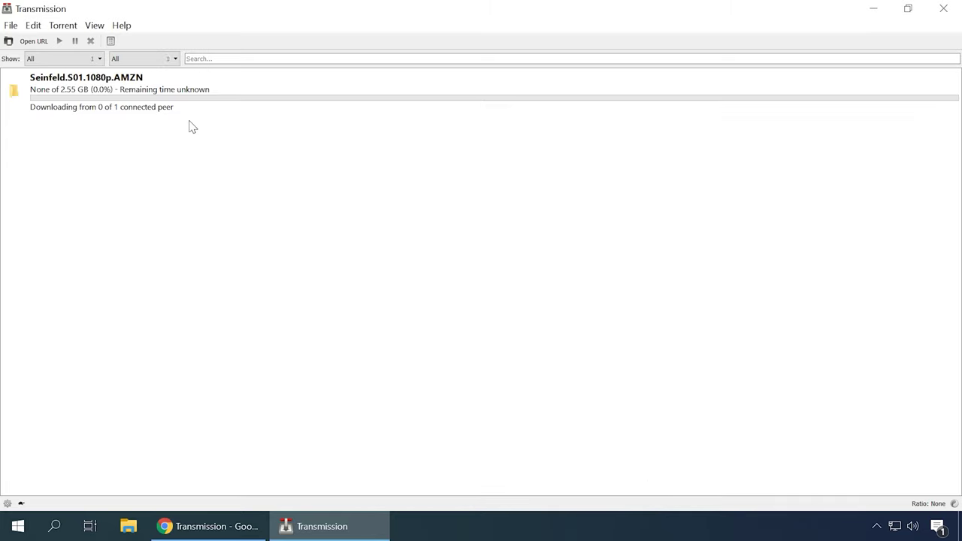
# Select the Seinfeld torrent and look through its context menu and the View and Edit menus
pyautogui.click(175, 98)
pyautogui.rightClick(176, 98)
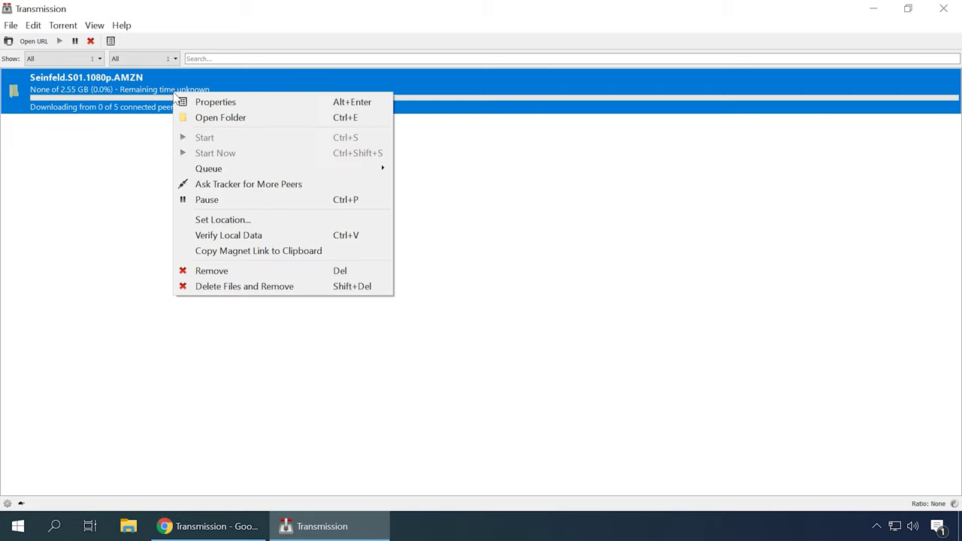
pyautogui.moveTo(218, 171)
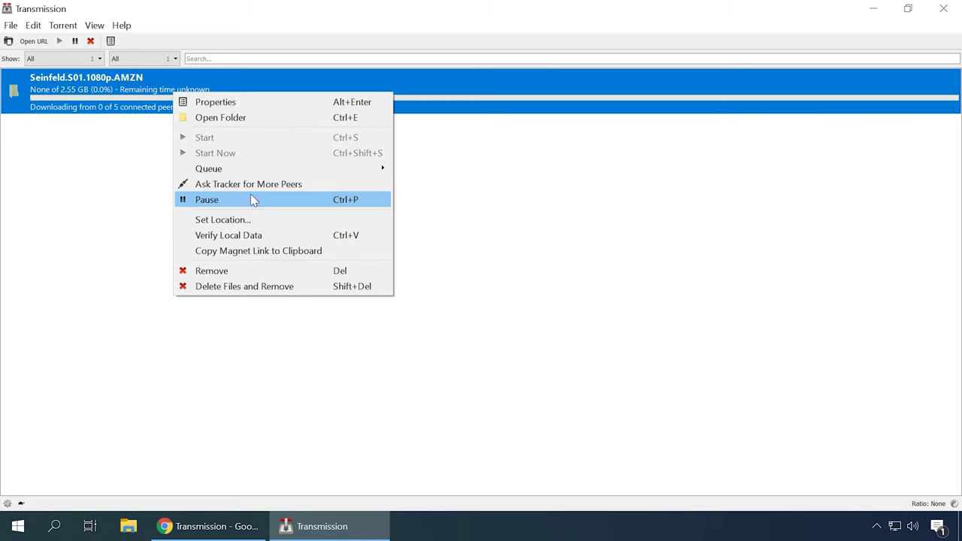
pyautogui.click(133, 295)
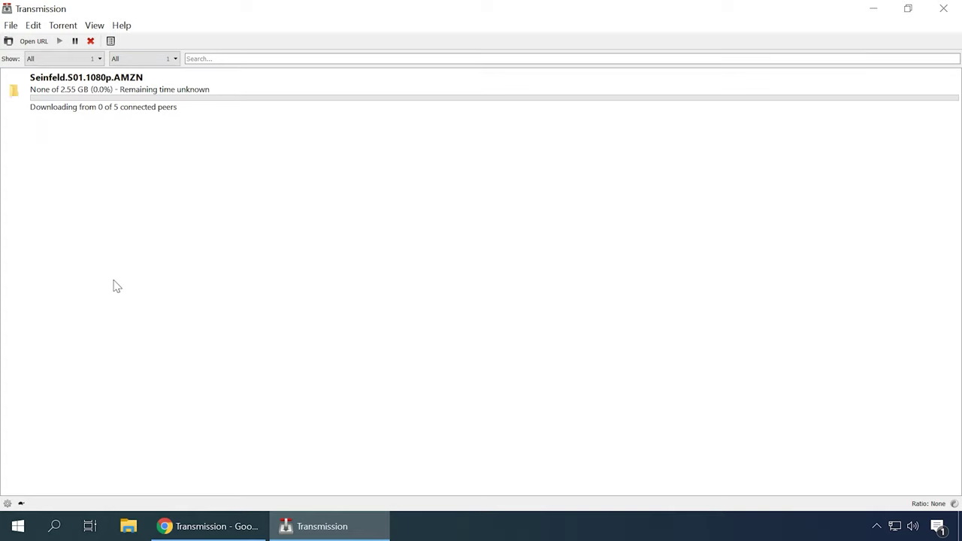
pyautogui.click(125, 106)
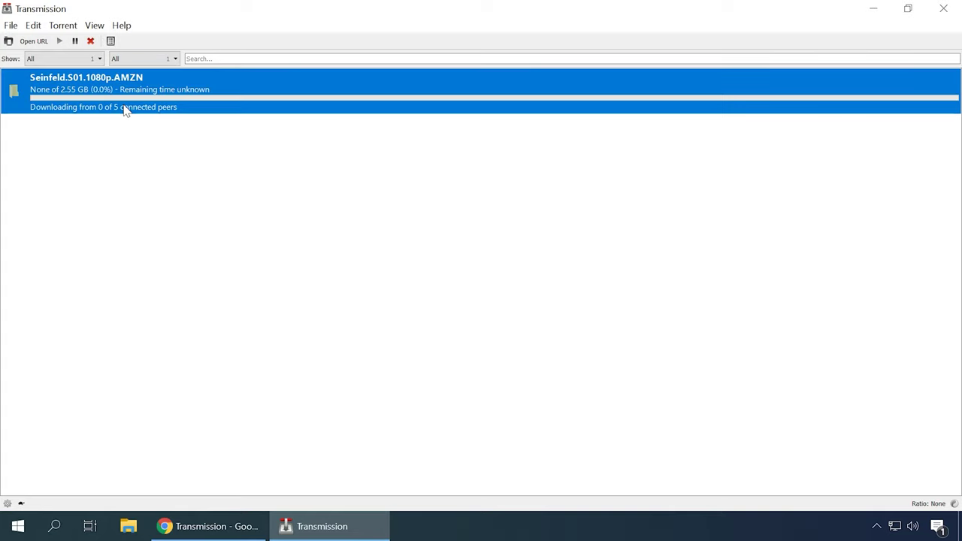
pyautogui.click(93, 27)
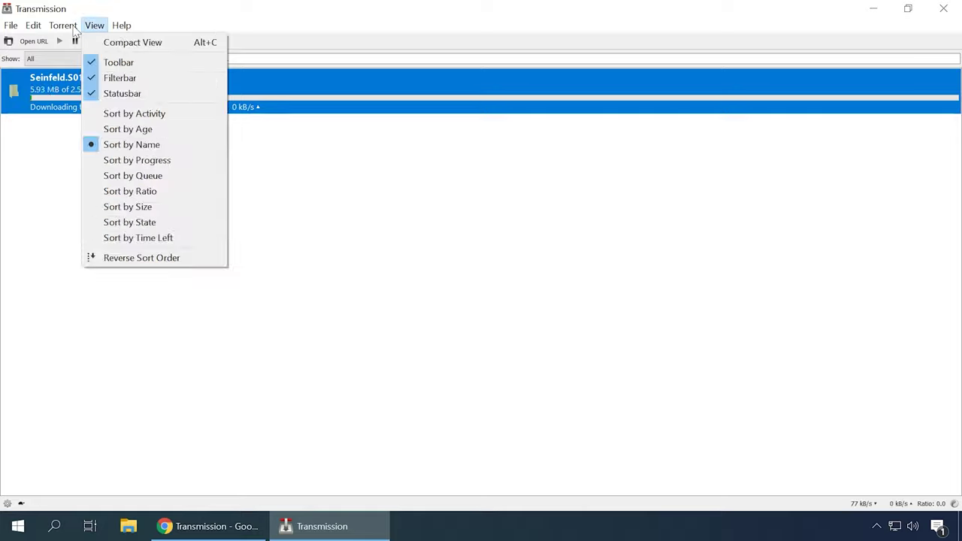
pyautogui.moveTo(75, 31)
pyautogui.moveTo(36, 30)
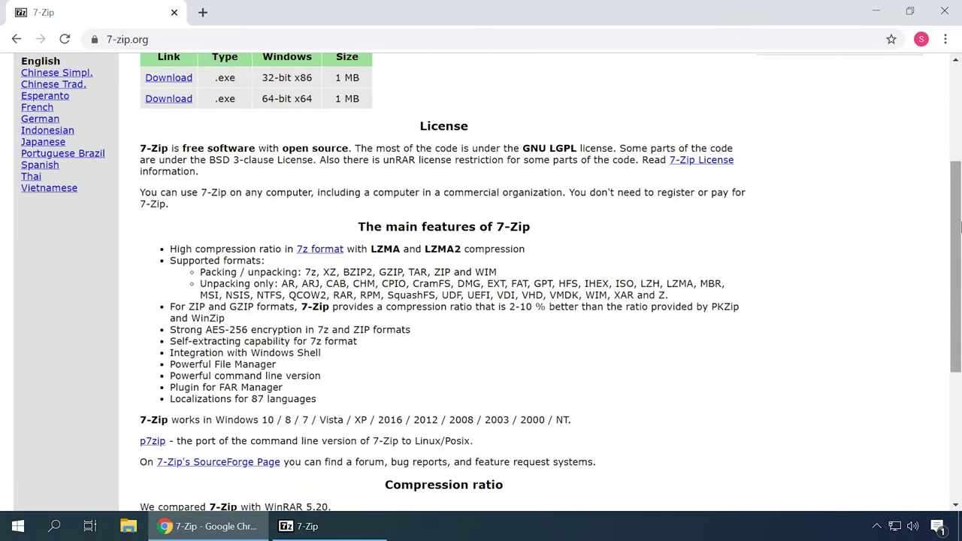
# Scroll 7-zip.org down to the 7-Zip 9.35 vs WinRAR 5.20 compression ratio table and footer
pyautogui.moveTo(956, 222); pyautogui.dragTo(957, 323)
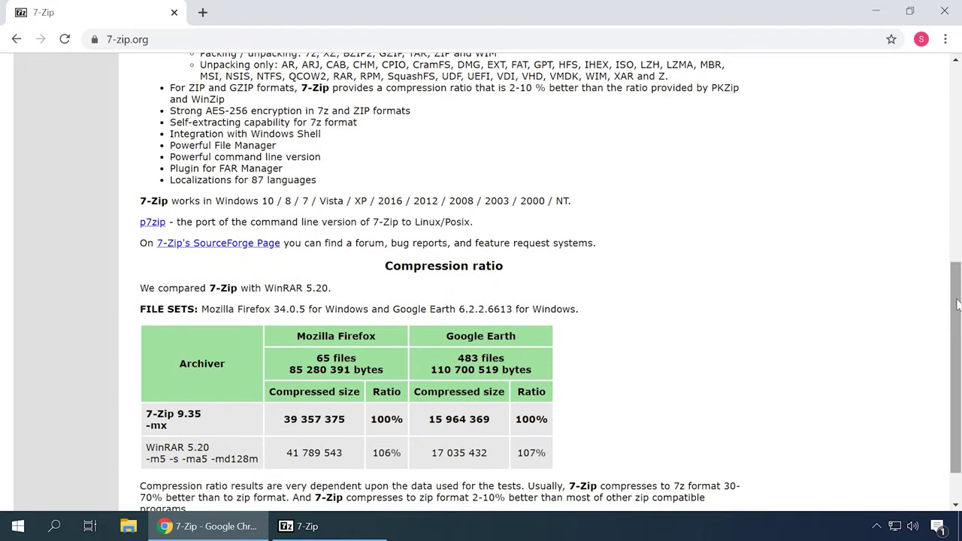
pyautogui.scroll(-1, 957, 295)
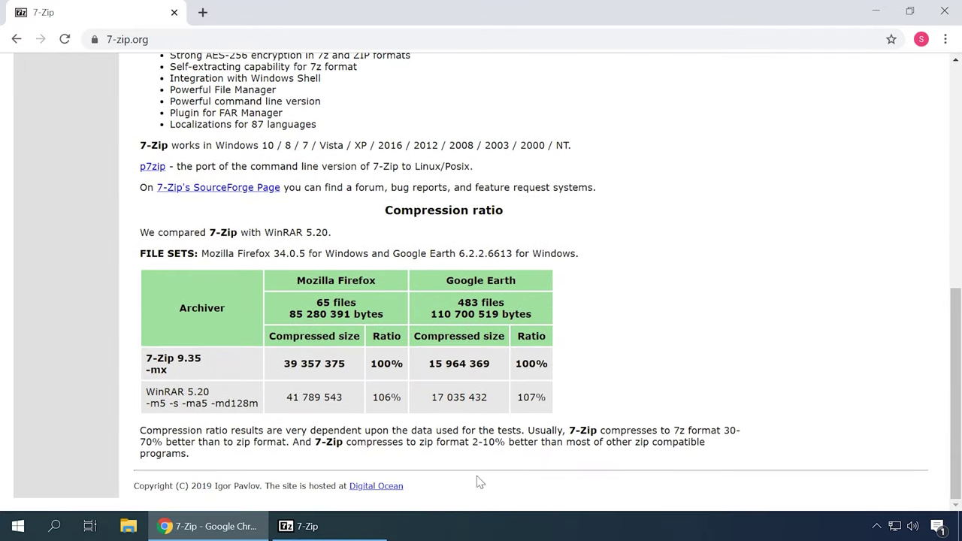
# Bring up the 7-Zip file manager and open its Tools > Options dialog
pyautogui.click(376, 526)
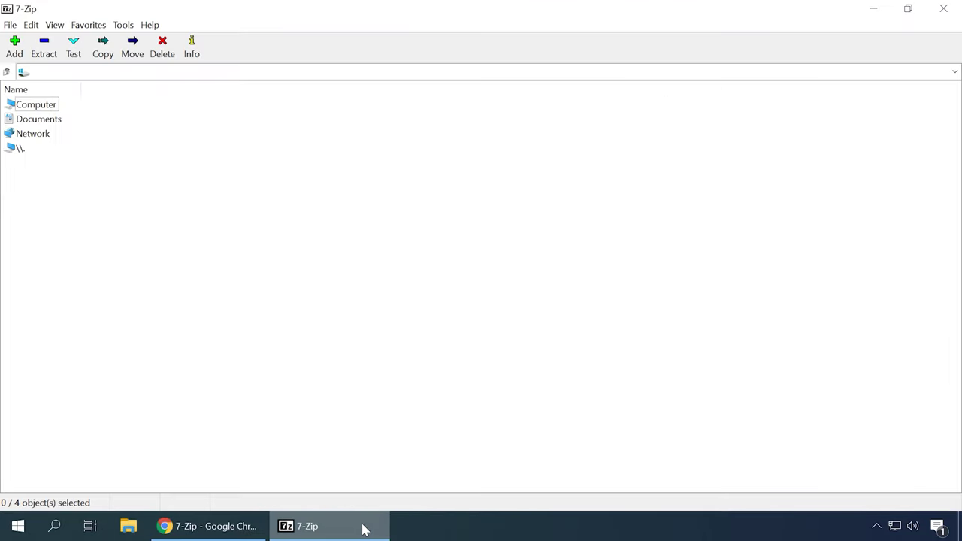
pyautogui.click(10, 25)
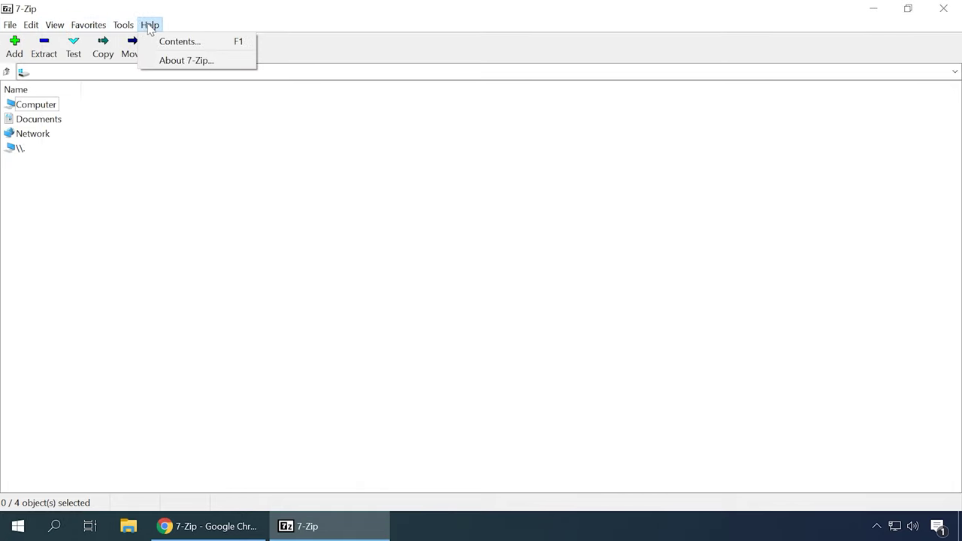
pyautogui.click(133, 41)
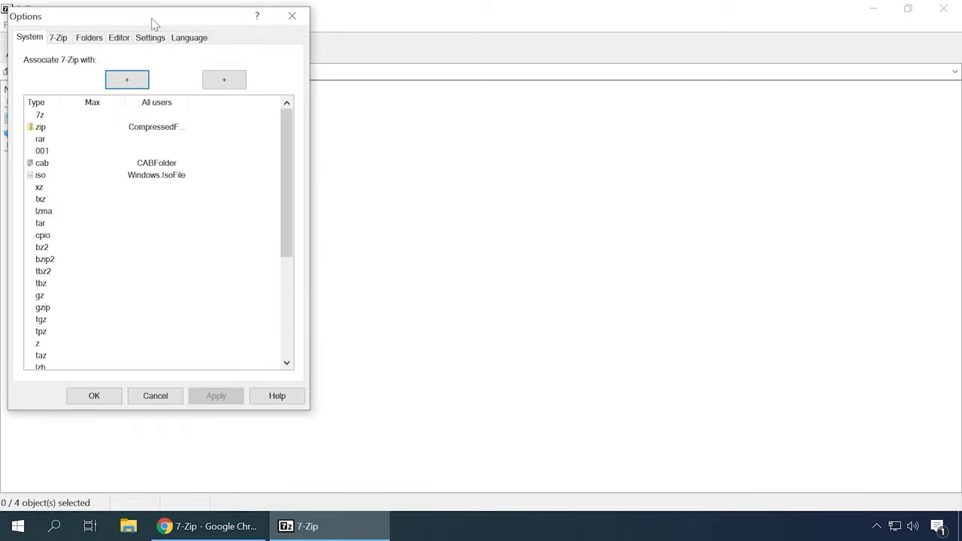
pyautogui.moveTo(153, 25); pyautogui.dragTo(370, 53)
pyautogui.moveTo(499, 151); pyautogui.dragTo(505, 265)
# View the shell integration, folders, editor, general and language option pages, then open the Computer drive listing
pyautogui.click(276, 68)
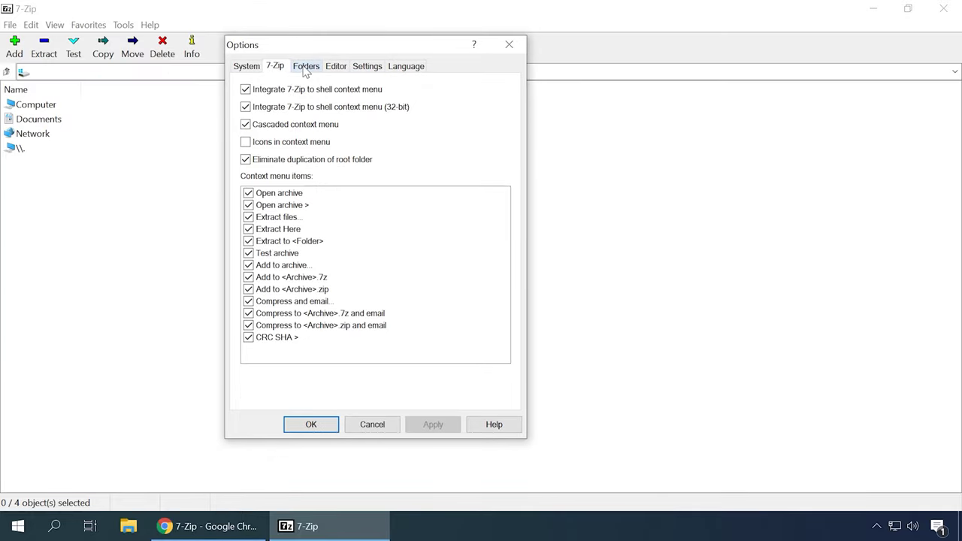
pyautogui.click(306, 68)
pyautogui.click(336, 66)
pyautogui.click(367, 67)
pyautogui.click(406, 66)
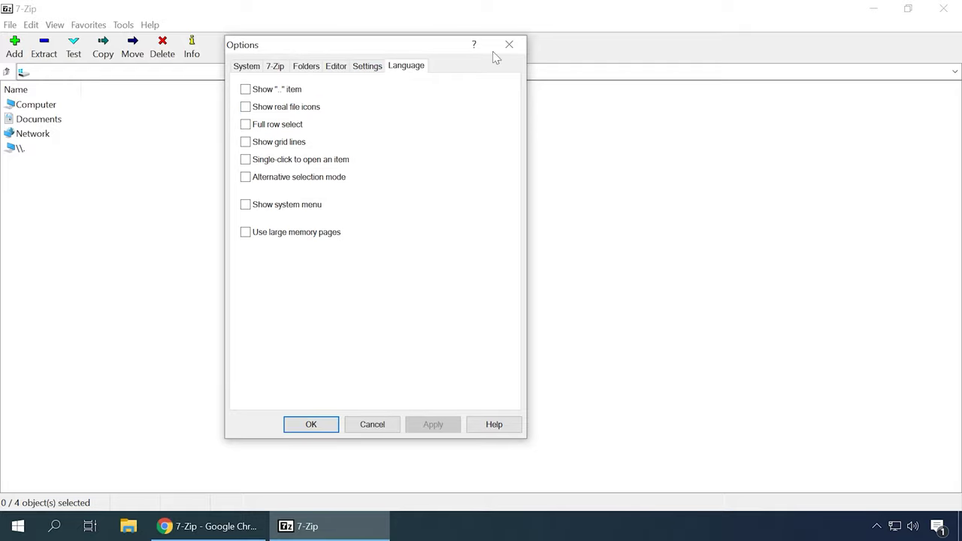
pyautogui.click(517, 45)
pyautogui.doubleClick(49, 105)
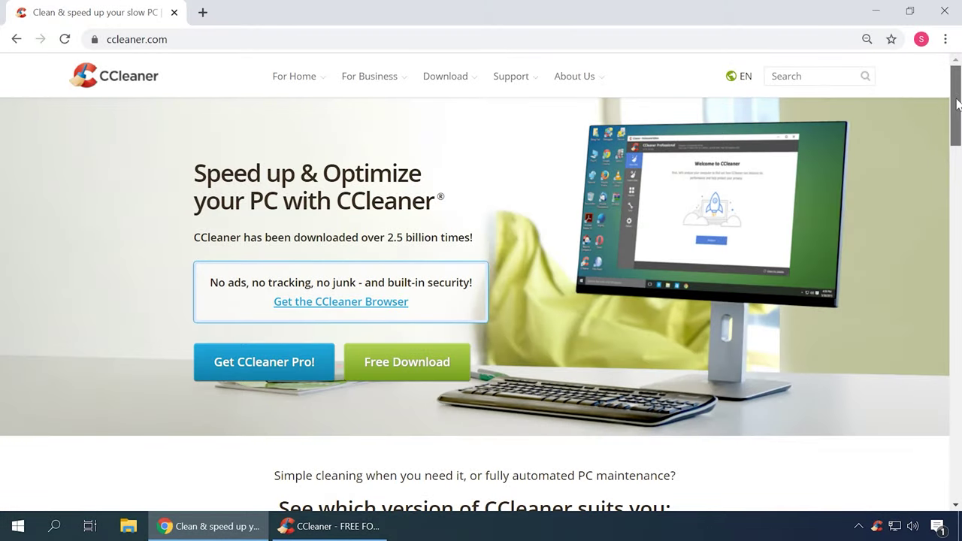
# Scroll the ccleaner.com homepage down to the Product News section and customer logos
pyautogui.moveTo(958, 100); pyautogui.dragTo(895, 431)
# In CCleaner, look through the Custom Clean Windows and Applications checklists and the Registry cleaner page
pyautogui.click(331, 526)
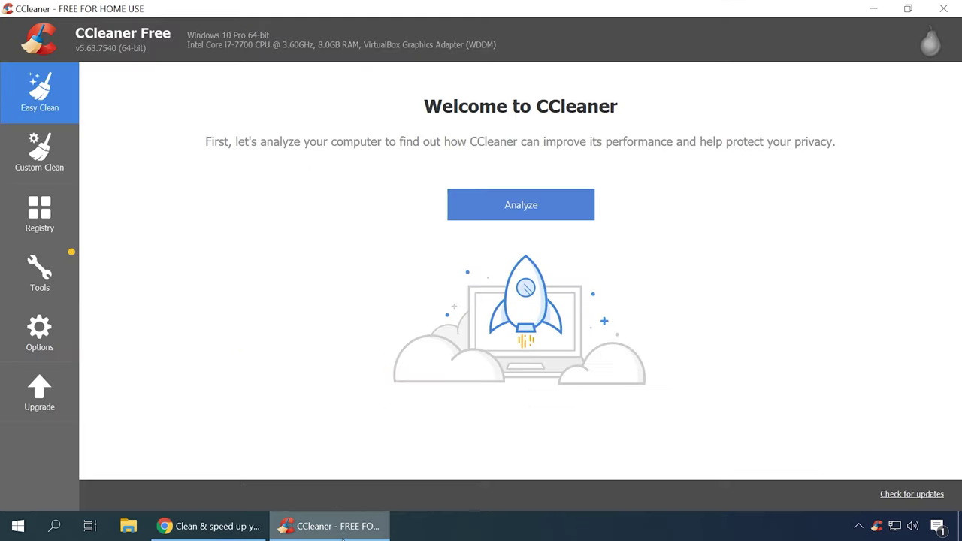
pyautogui.click(40, 162)
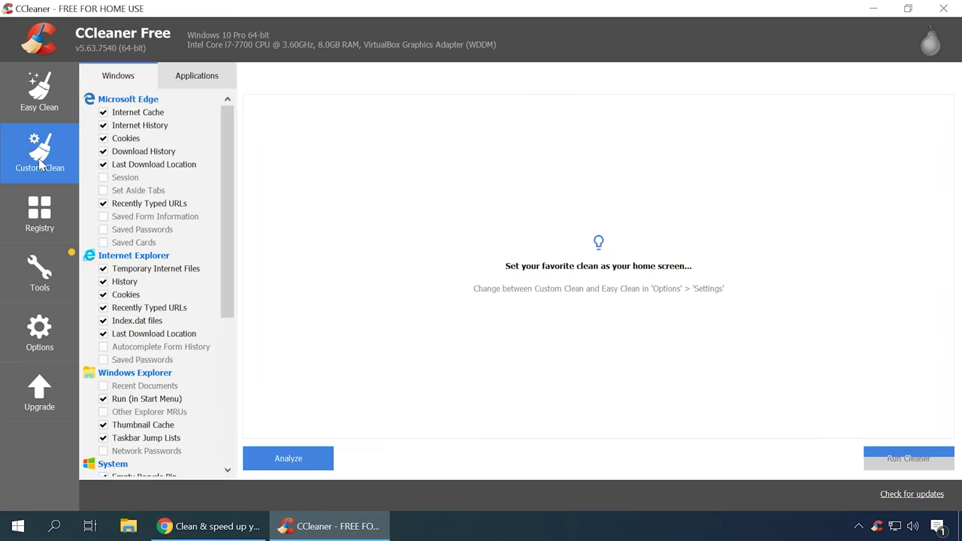
pyautogui.click(177, 80)
pyautogui.click(136, 78)
pyautogui.click(42, 216)
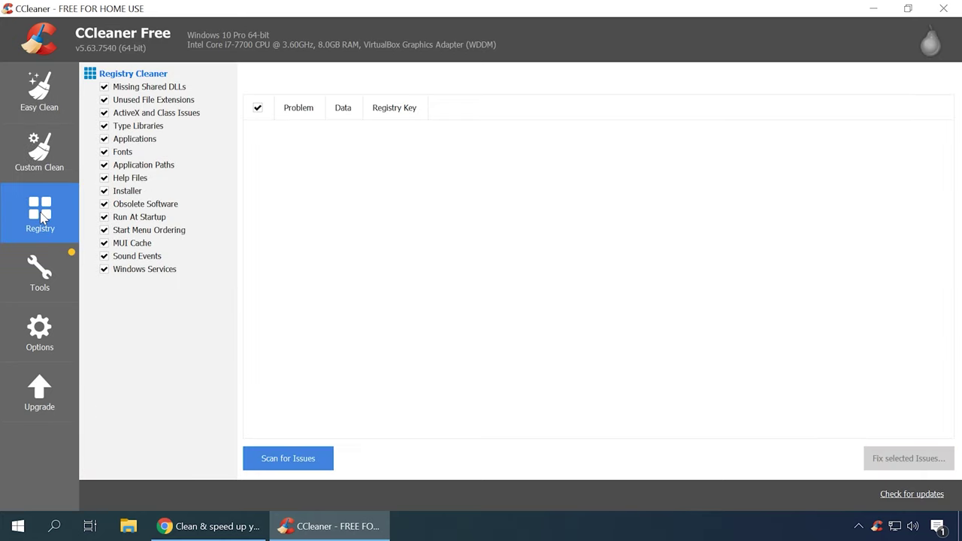
# Browse the Tools pages (Software Updater, Startup, Browser Plugins, Disk Analyzer) and Options, ending on Easy Clean
pyautogui.click(40, 267)
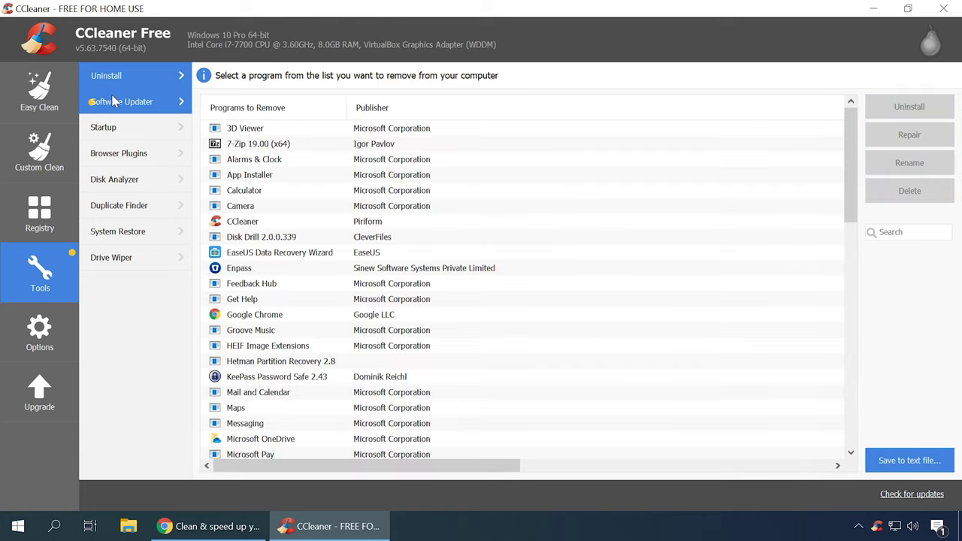
pyautogui.click(113, 102)
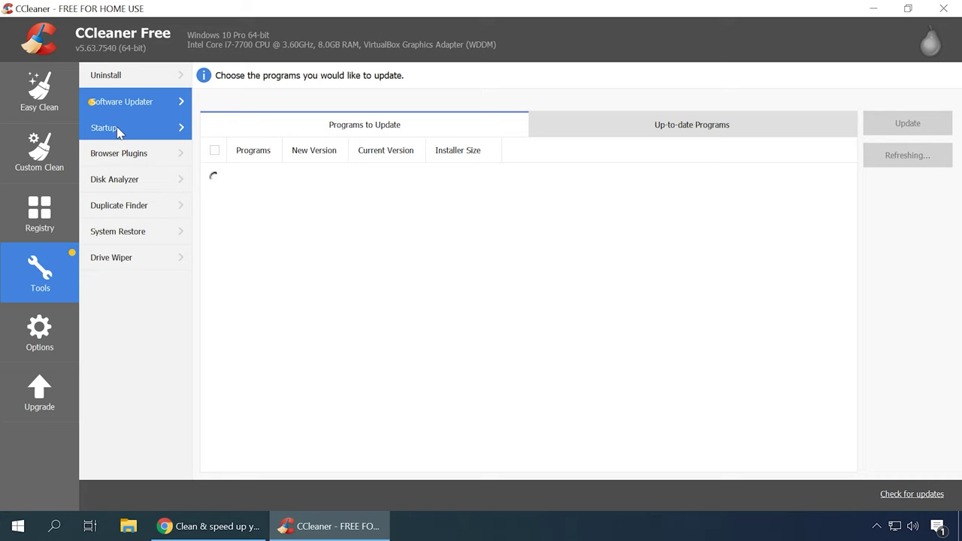
pyautogui.click(118, 132)
pyautogui.click(116, 155)
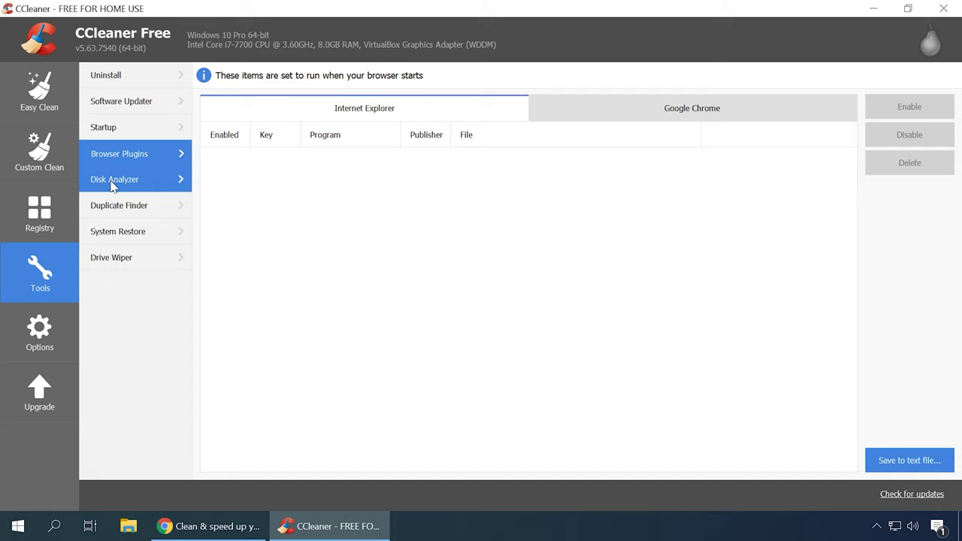
pyautogui.click(112, 185)
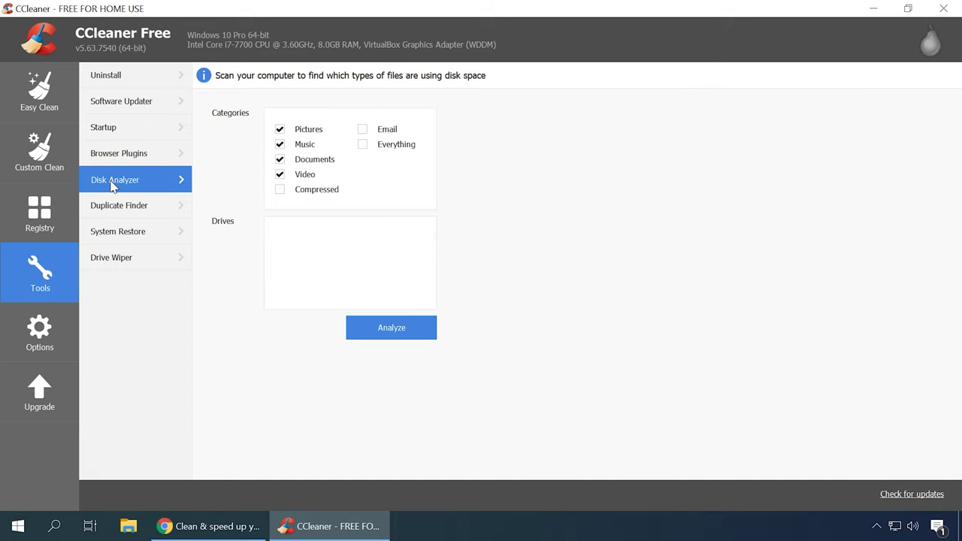
pyautogui.click(42, 338)
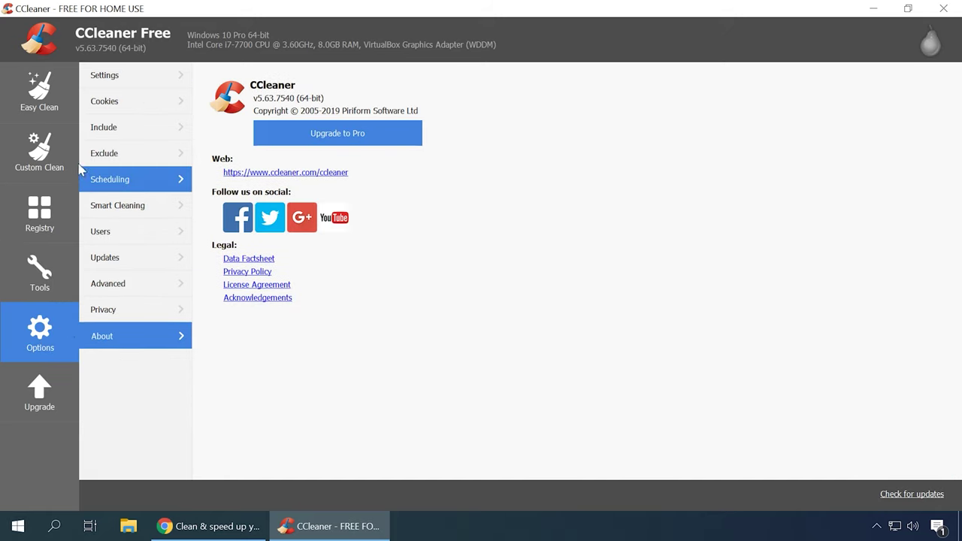
pyautogui.click(38, 103)
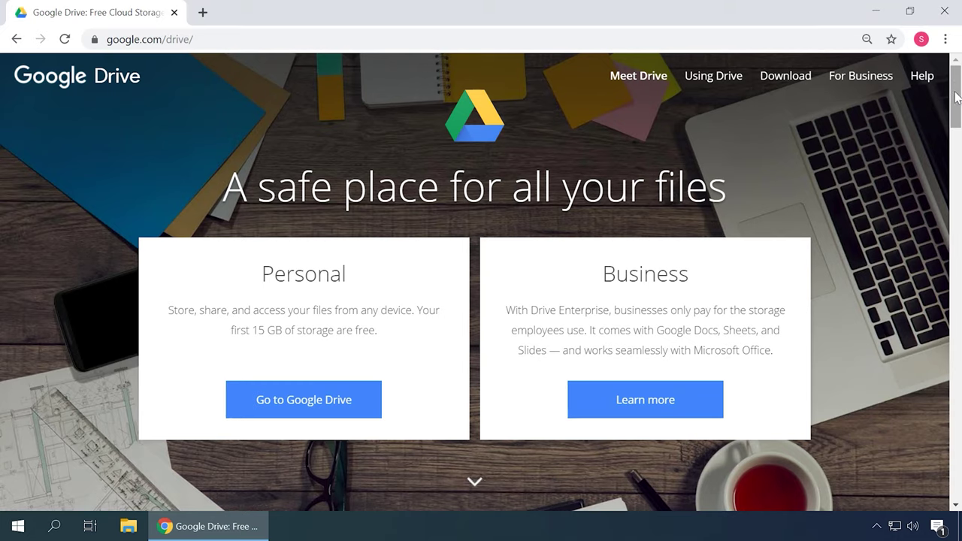
# Scroll down the google.com/drive page and enter My Drive, which shows 0 bytes of 15 GB used
pyautogui.moveTo(956, 96); pyautogui.dragTo(957, 161)
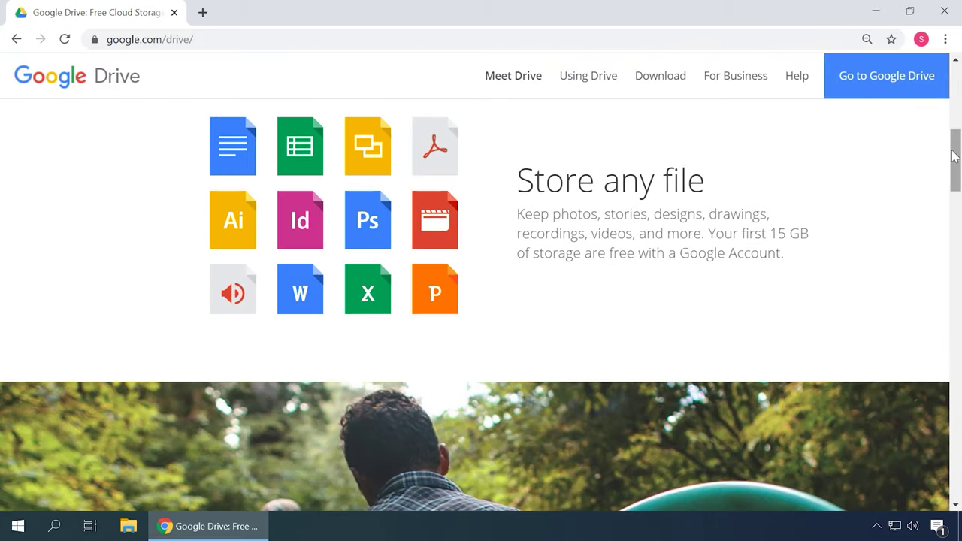
pyautogui.moveTo(955, 164); pyautogui.dragTo(956, 418)
pyautogui.click(510, 330)
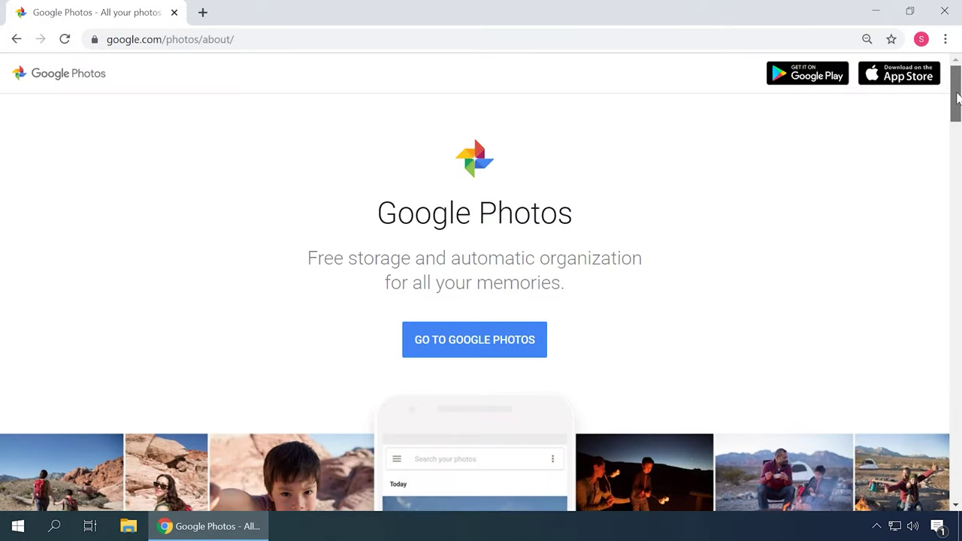
# Scroll the Google Photos about page down to its app ratings and press quotes
pyautogui.moveTo(958, 98); pyautogui.dragTo(959, 457)
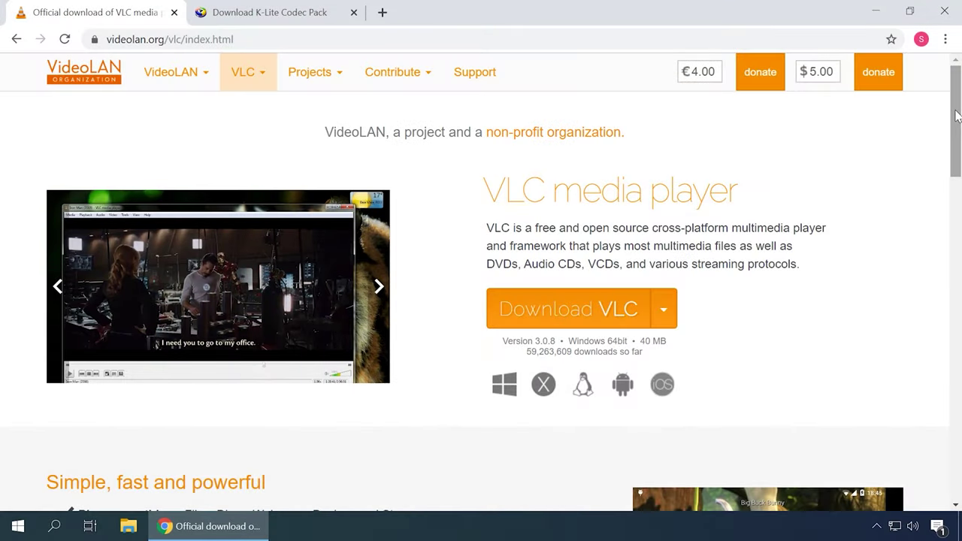
# Scroll videolan.org/vlc down to the Official Downloads of VLC media player section
pyautogui.moveTo(956, 114); pyautogui.dragTo(953, 319)
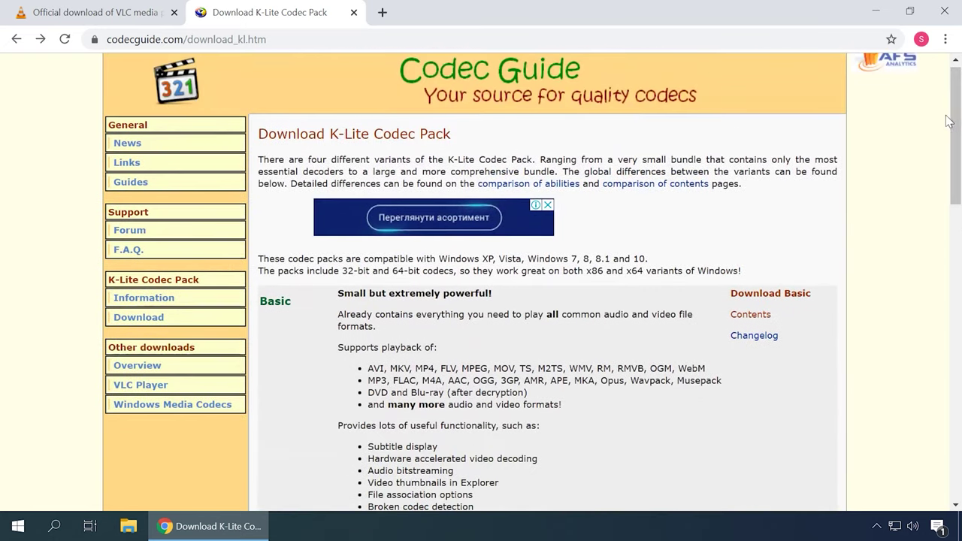
# Read the K-Lite Codec Pack Information page on codecguide.com, then scroll through the News list
pyautogui.click(159, 300)
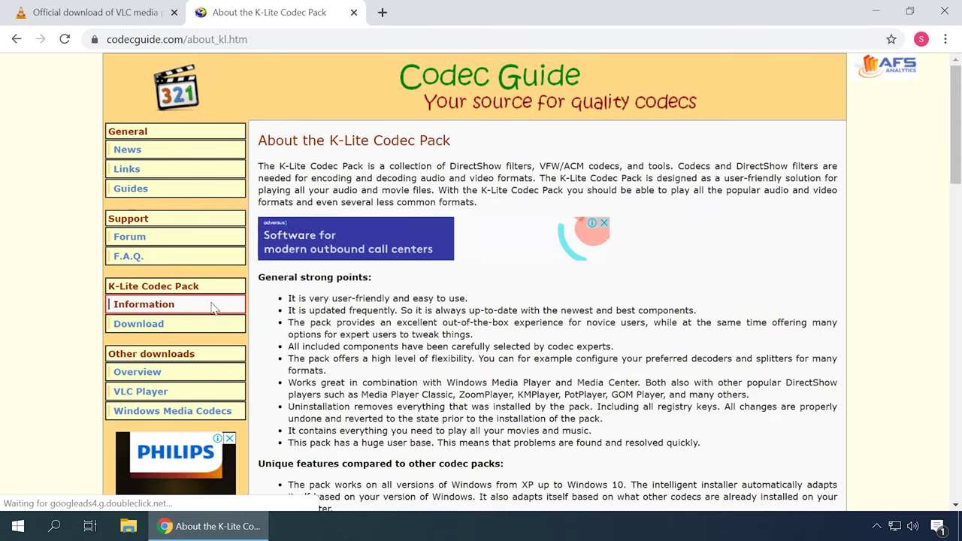
pyautogui.moveTo(958, 117)
pyautogui.mouseDown()
pyautogui.moveTo(960, 331)
pyautogui.moveTo(961, 104)
pyautogui.mouseUp()
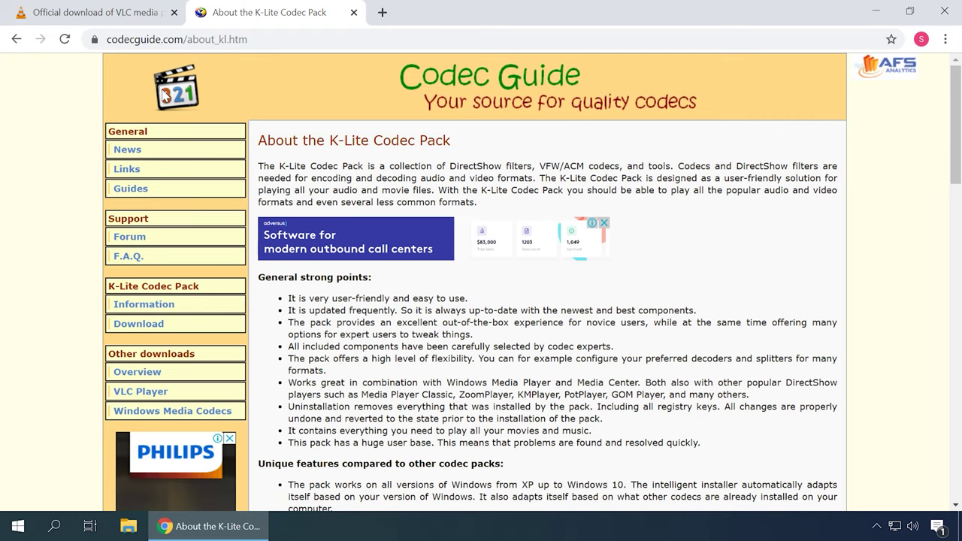
pyautogui.click(128, 150)
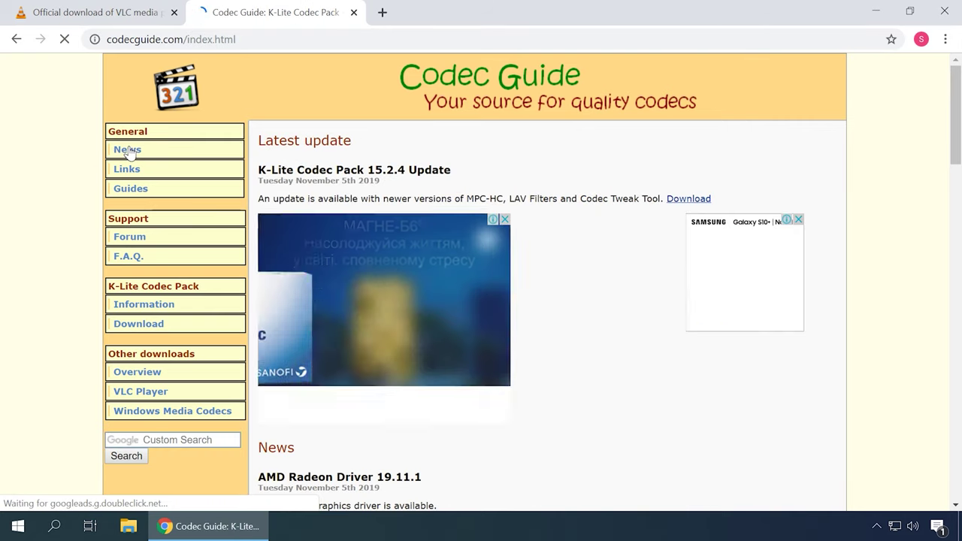
pyautogui.moveTo(961, 133); pyautogui.dragTo(960, 248)
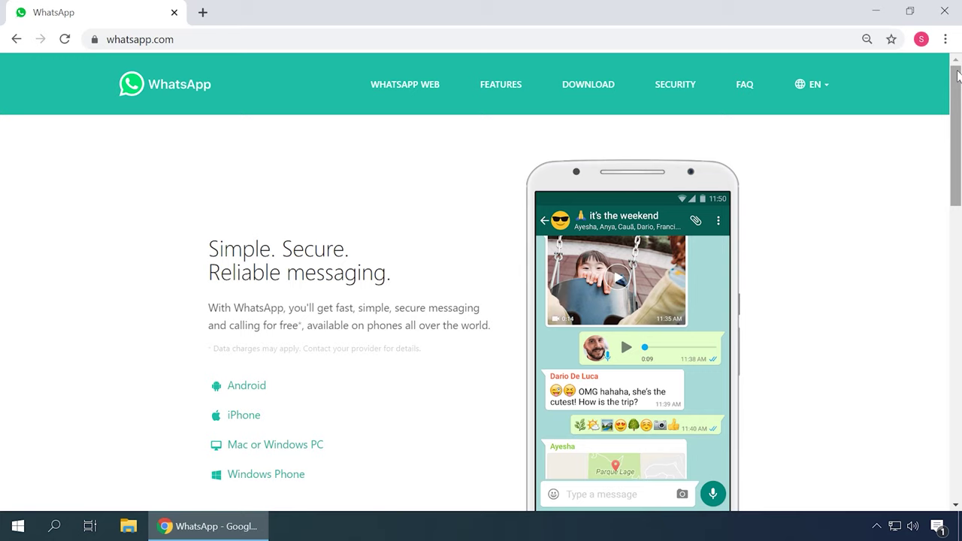
# Go from the whatsapp.com homepage to the features page and scroll to document sharing and voice messages
pyautogui.moveTo(960, 81); pyautogui.dragTo(955, 297)
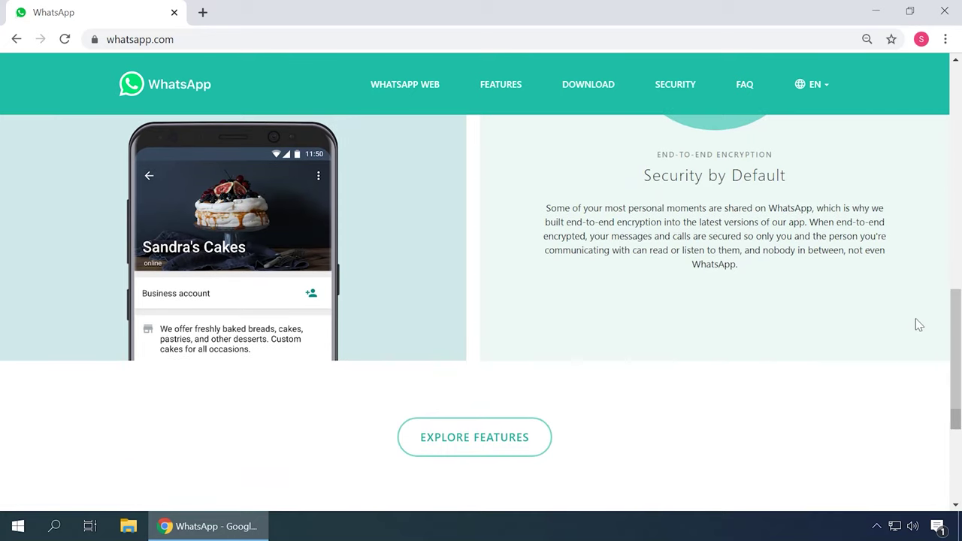
pyautogui.click(490, 447)
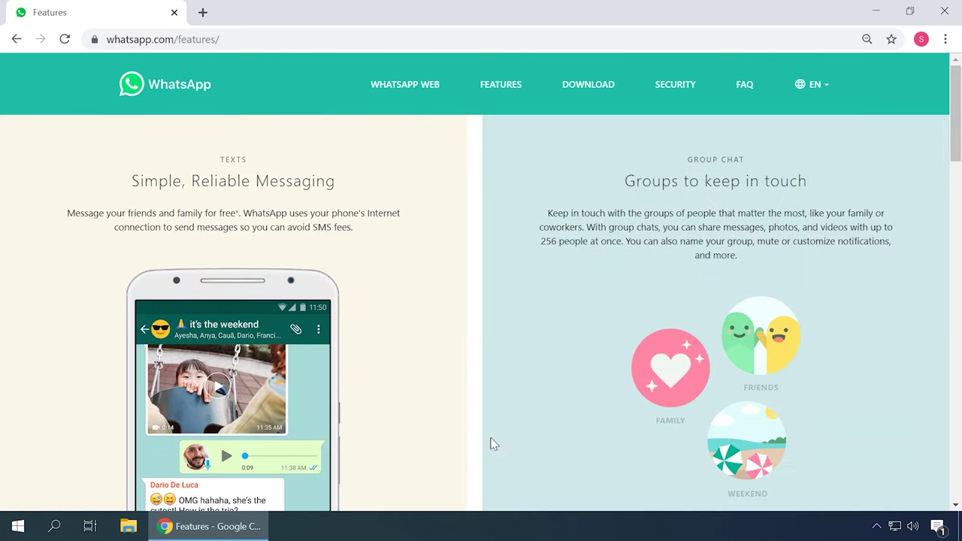
pyautogui.moveTo(955, 133); pyautogui.dragTo(954, 374)
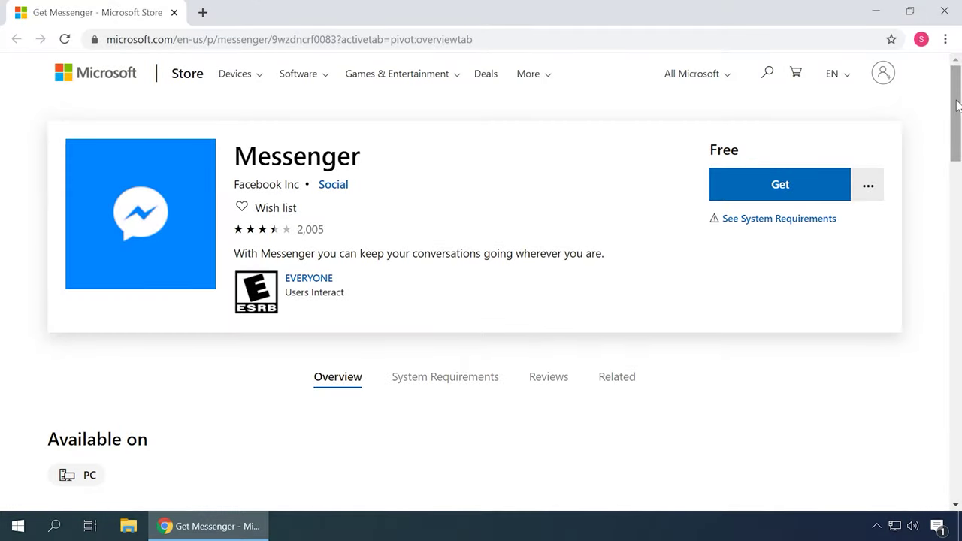
# Enlarge the first Messenger Store screenshot and advance to the second one
pyautogui.moveTo(957, 106); pyautogui.dragTo(956, 197)
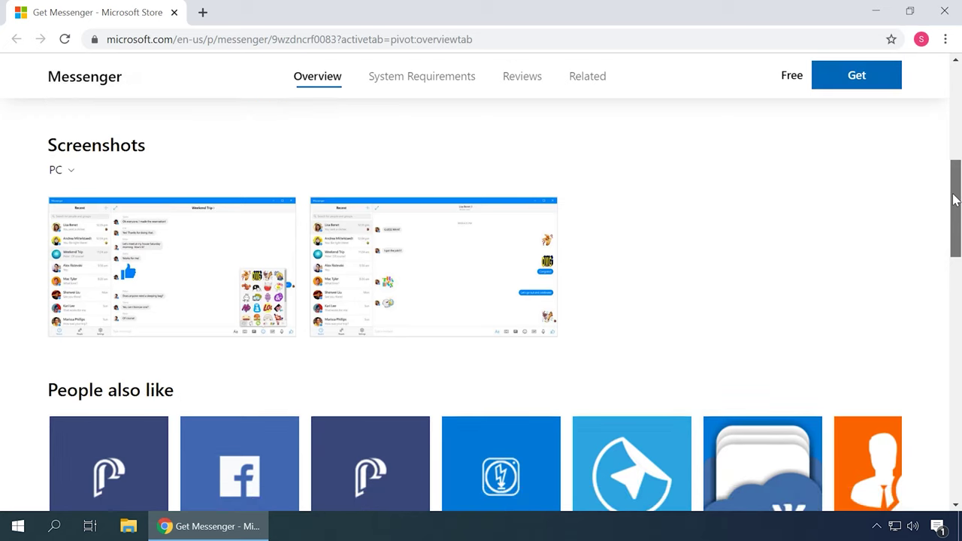
pyautogui.click(230, 234)
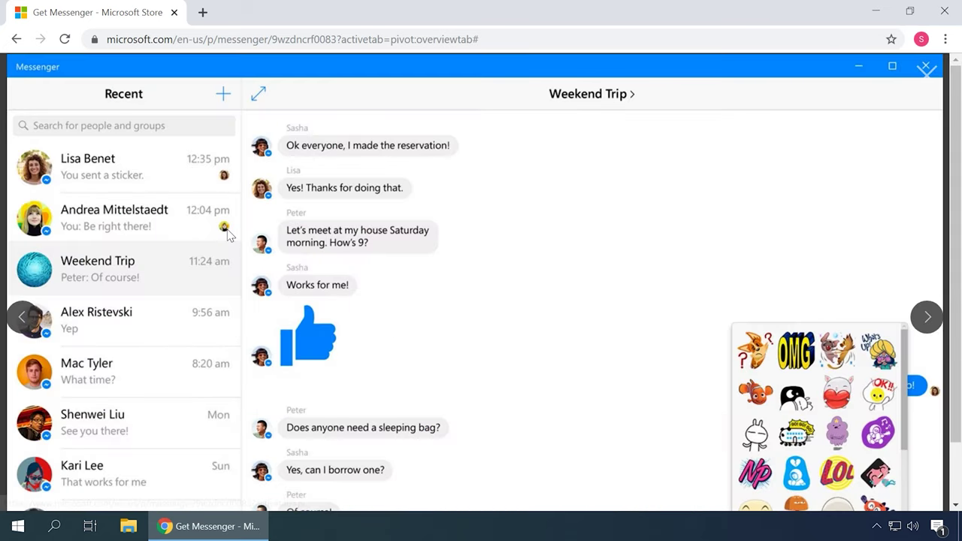
pyautogui.click(928, 318)
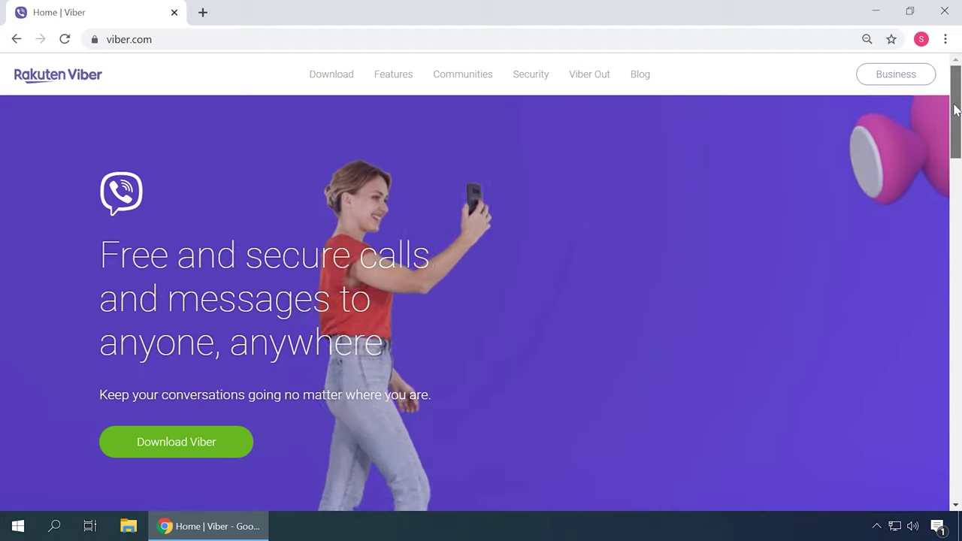
# Go to Viber's download page and start downloading the Windows installer, ViberSetup (2).exe
pyautogui.moveTo(955, 108); pyautogui.dragTo(953, 200)
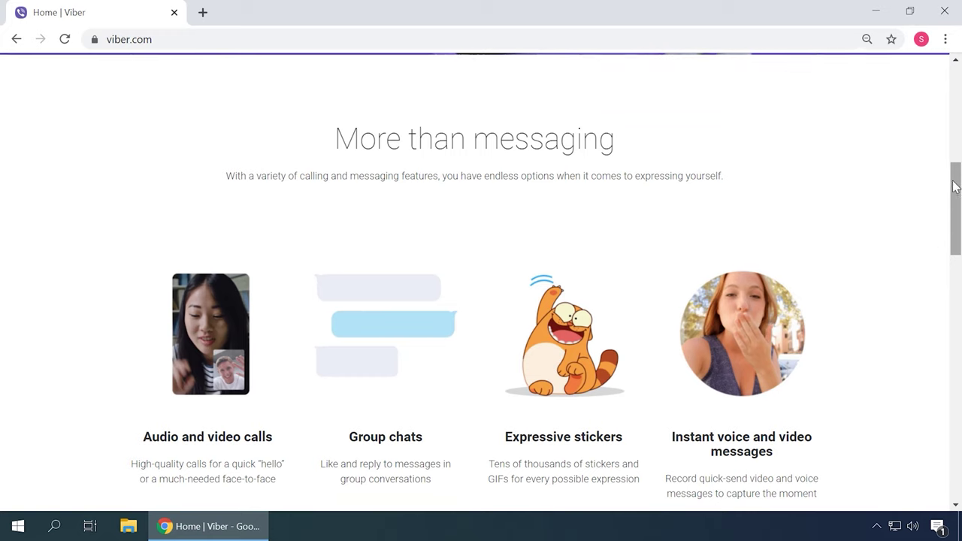
pyautogui.moveTo(956, 193); pyautogui.dragTo(900, 350)
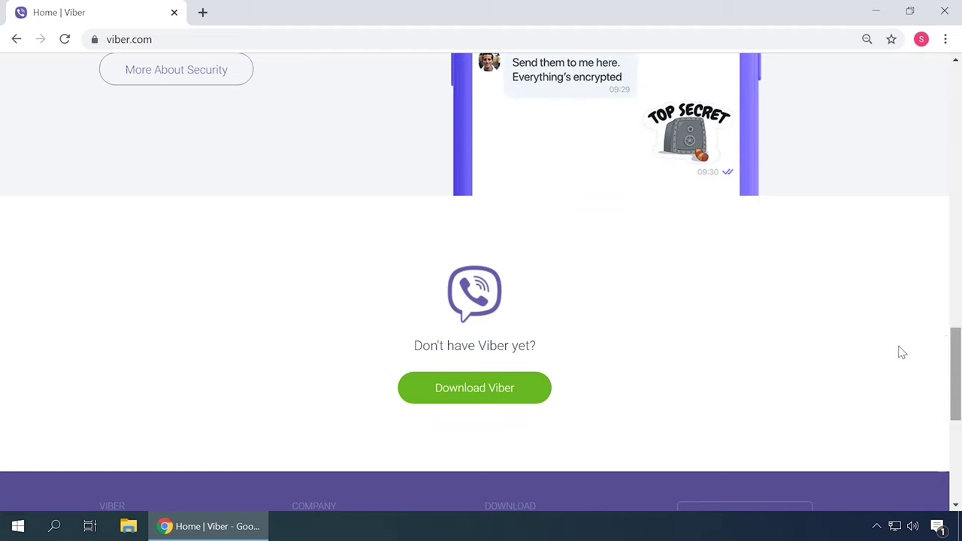
pyautogui.click(500, 394)
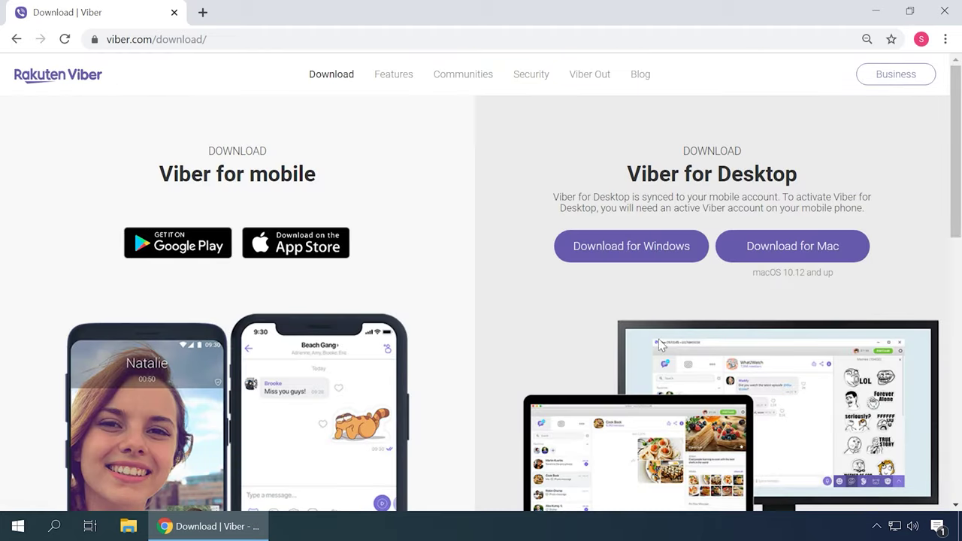
pyautogui.moveTo(948, 205)
pyautogui.mouseDown()
pyautogui.moveTo(953, 331)
pyautogui.moveTo(956, 215)
pyautogui.moveTo(947, 204)
pyautogui.mouseUp()
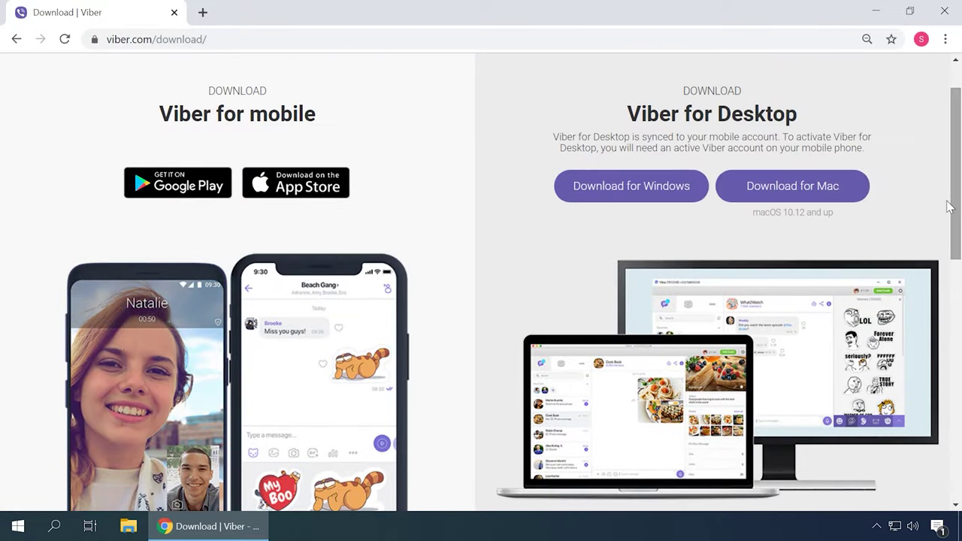
pyautogui.click(656, 191)
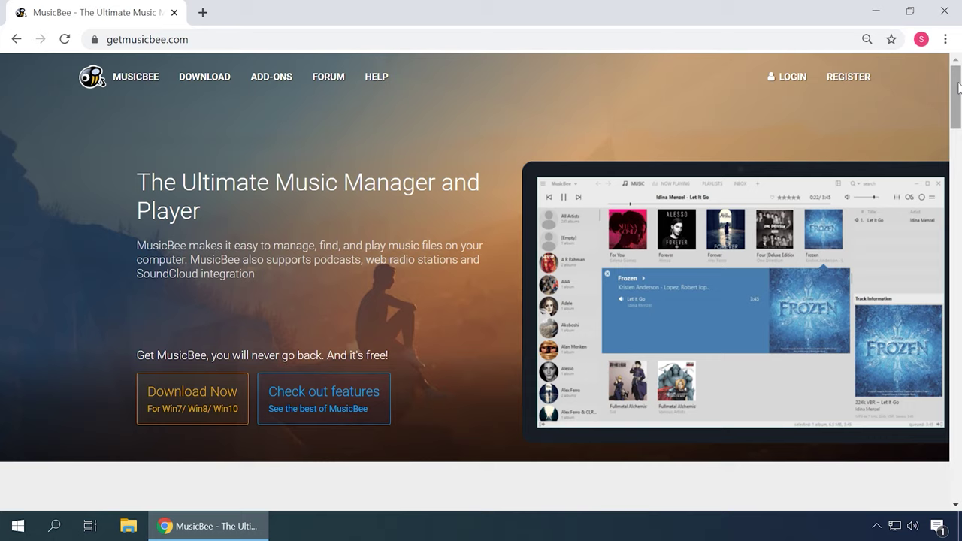
# Scroll getmusicbee.com past the hero banner to the 'last.fm, CD Ripping, Tagging tools' section
pyautogui.moveTo(959, 88); pyautogui.dragTo(958, 364)
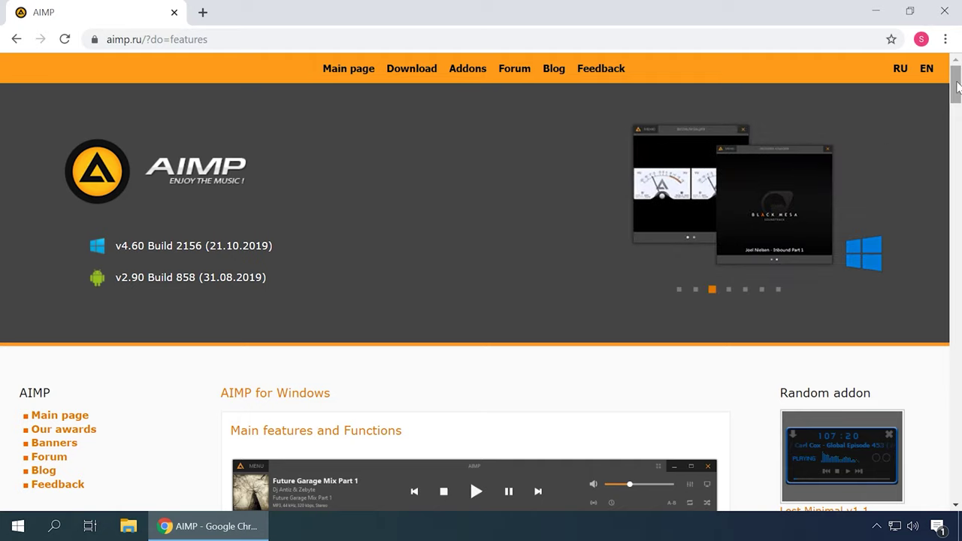
# Scroll aimp.ru/?do=features through Main features to the Smart Playlist and Audio Converter sections
pyautogui.moveTo(957, 87); pyautogui.dragTo(957, 112)
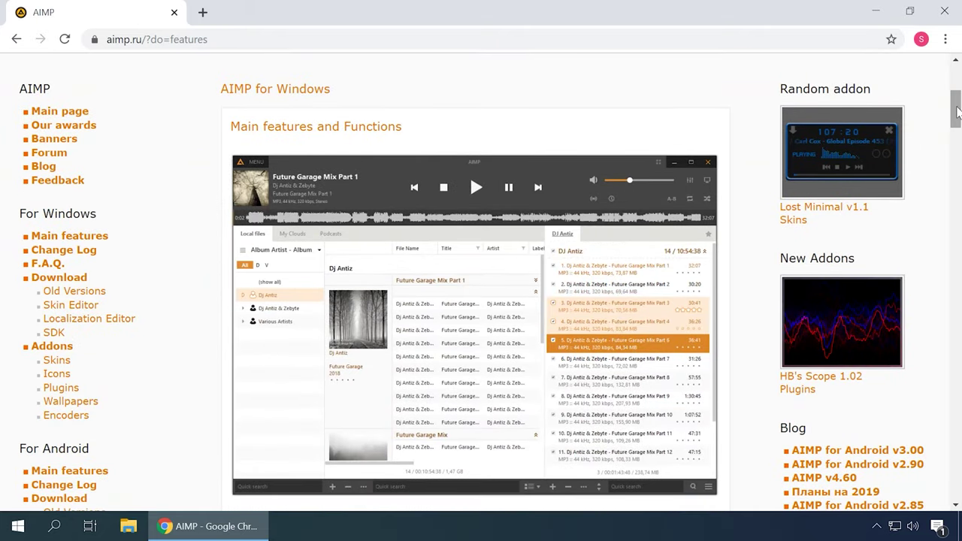
pyautogui.moveTo(958, 111); pyautogui.dragTo(958, 177)
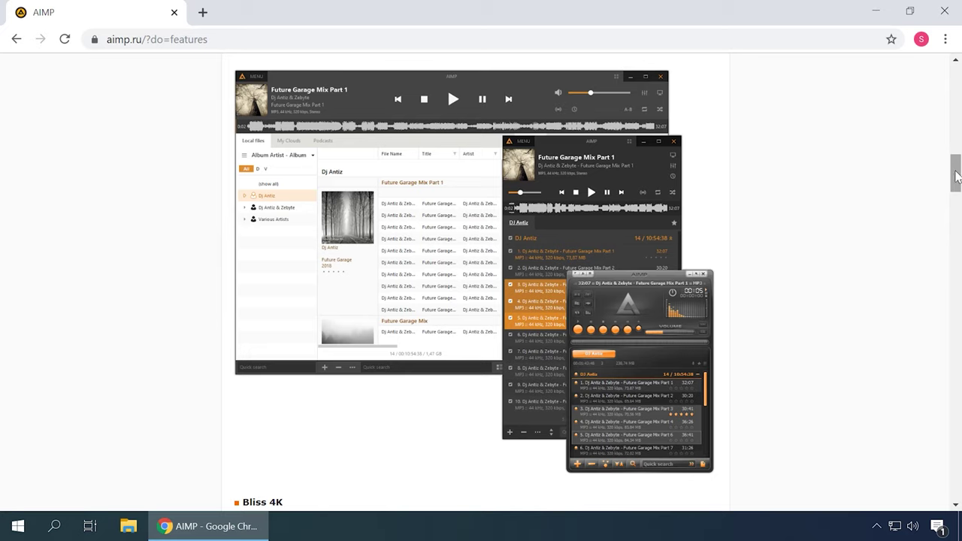
pyautogui.moveTo(958, 176); pyautogui.dragTo(958, 343)
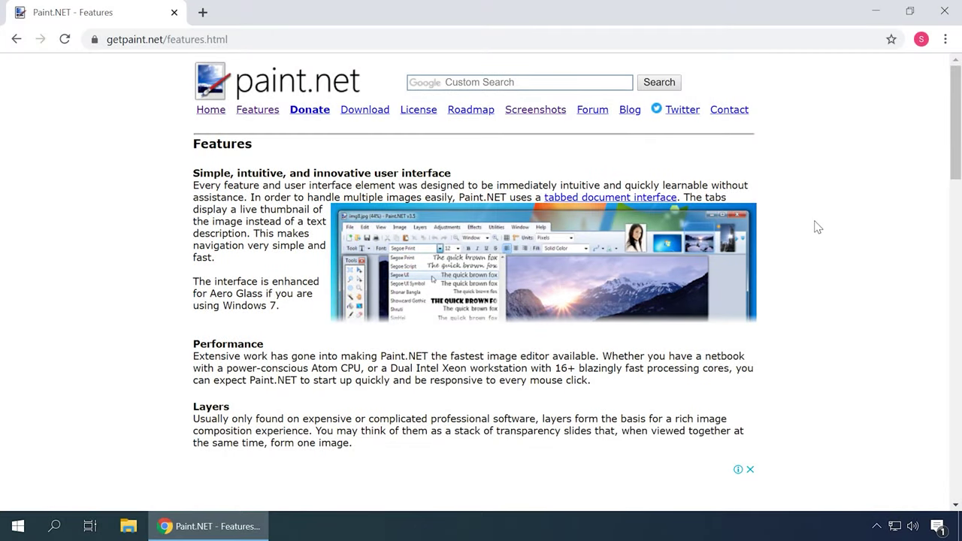
# Go from paint.net's Features page to its Screenshots page on version 3.5's Aero-inspired interface
pyautogui.click(537, 113)
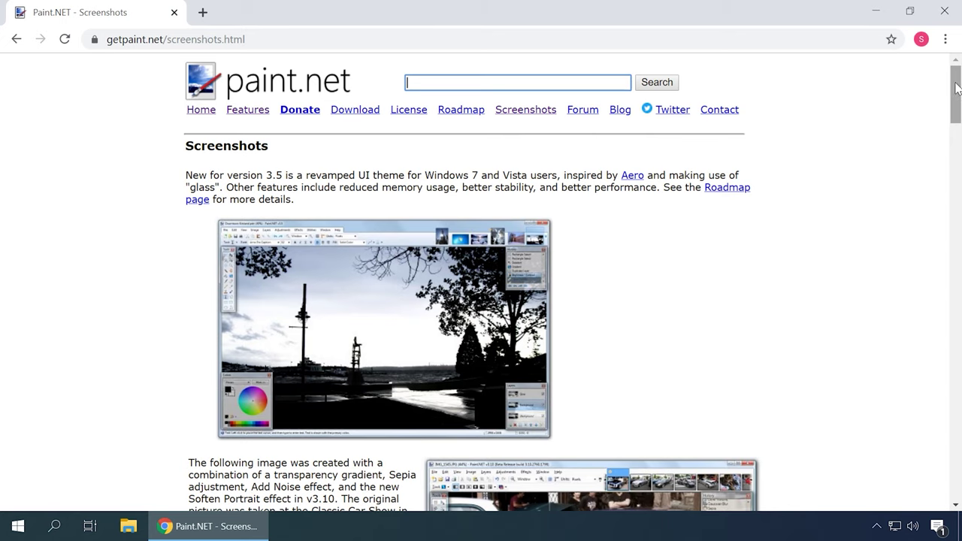
# Scroll down the paint.net Screenshots page
pyautogui.moveTo(957, 88); pyautogui.dragTo(955, 481)
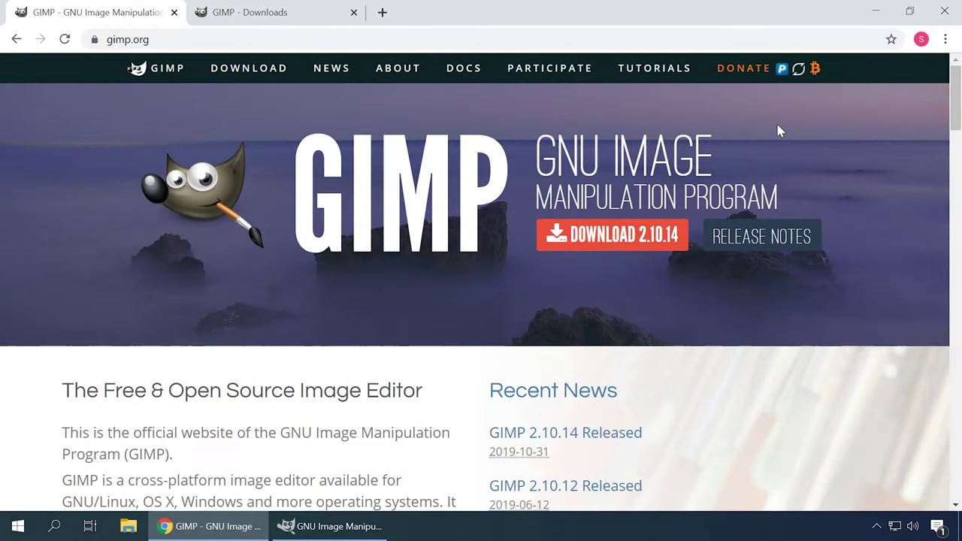
# Scroll the gimp.org homepage down to the Extensibility & Flexibility section
pyautogui.scroll(-10, 778, 131)
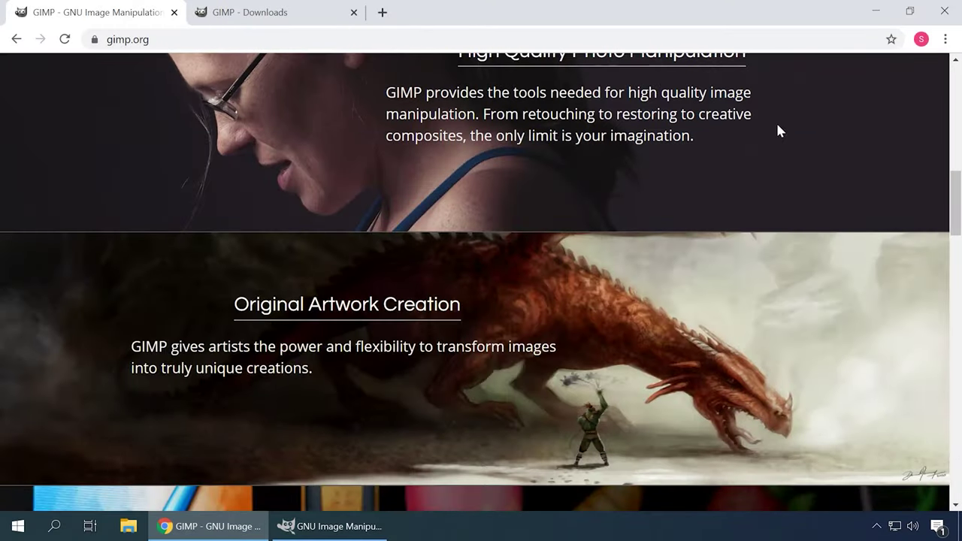
pyautogui.scroll(-7, 778, 130)
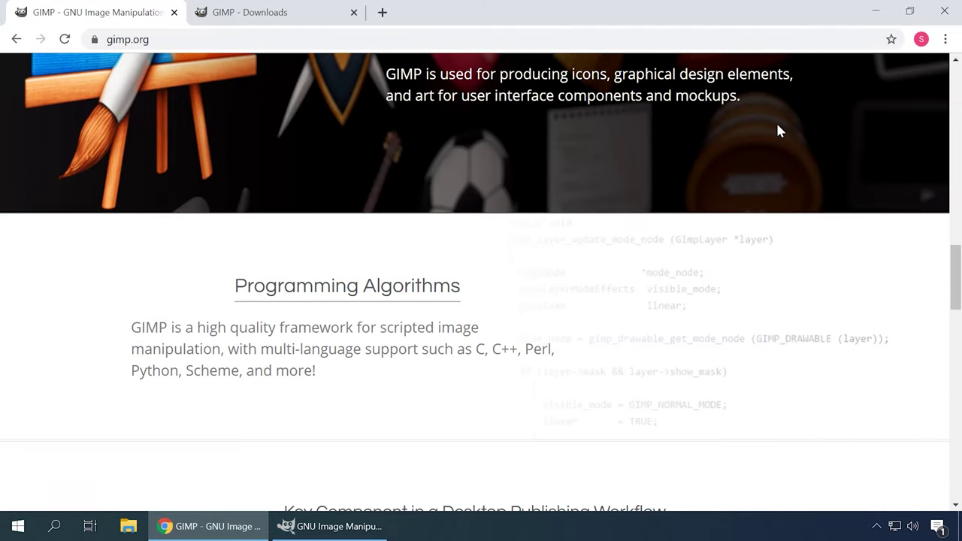
pyautogui.scroll(-5, 778, 131)
pyautogui.scroll(-4, 781, 131)
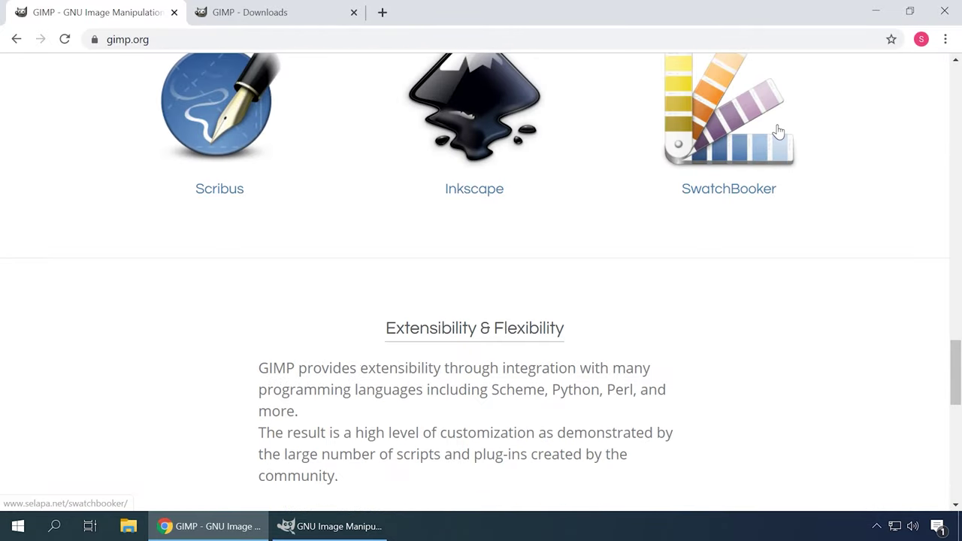
pyautogui.scroll(-5, 781, 131)
# In GIMP, create a new 1920×1080 image through File > New
pyautogui.click(343, 528)
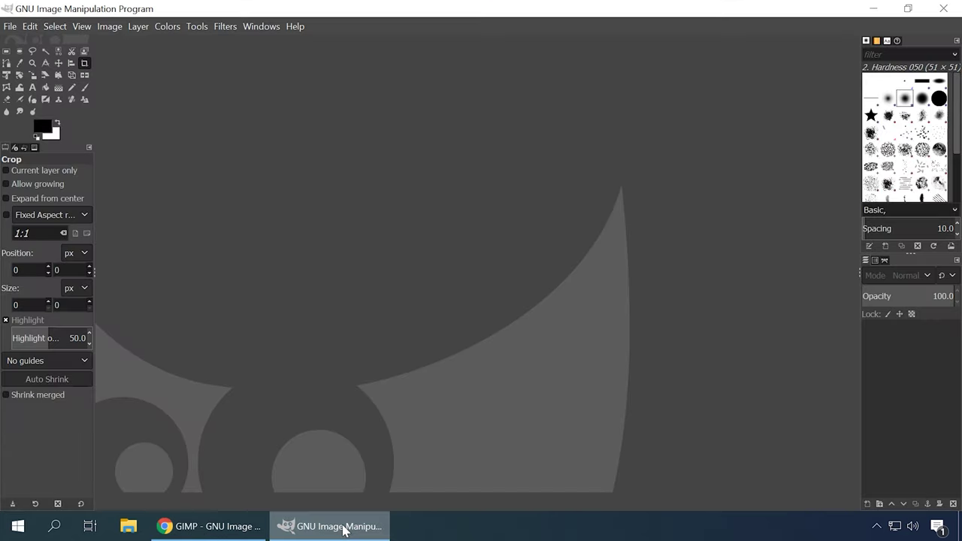
pyautogui.click(11, 27)
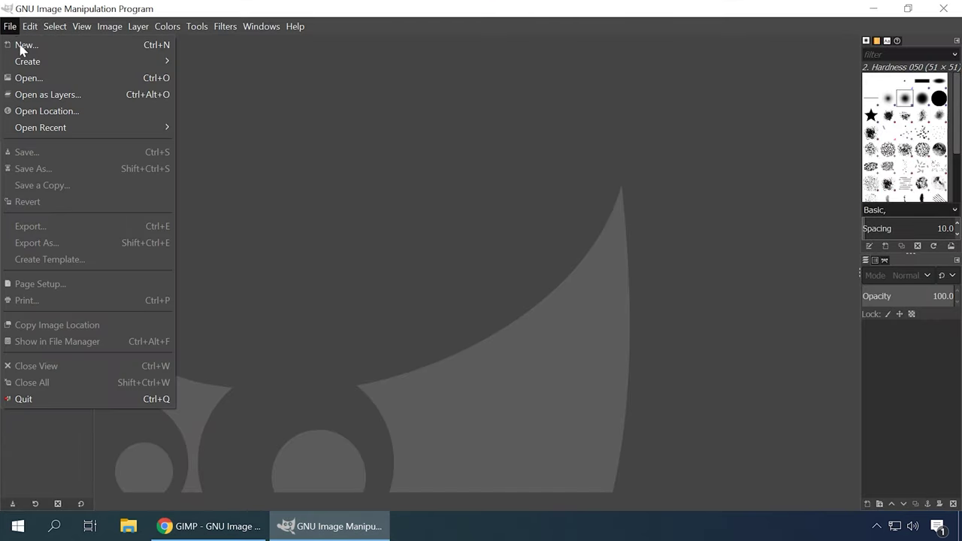
pyautogui.click(23, 45)
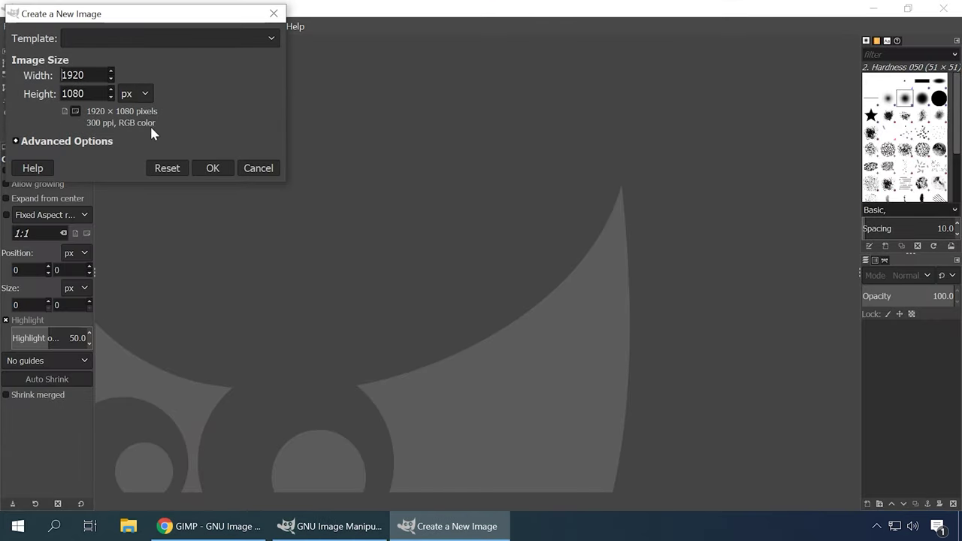
pyautogui.click(213, 170)
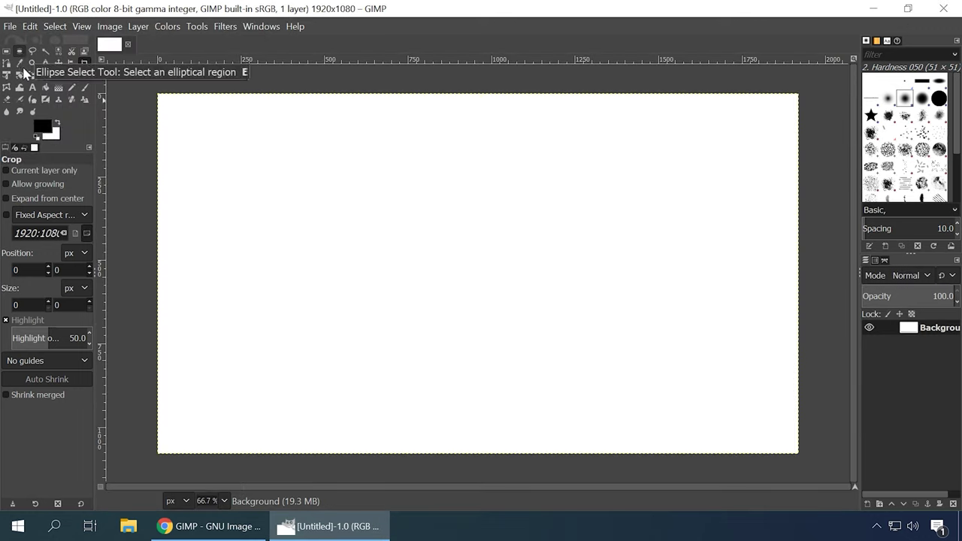
# Add a text layer reading 'text' near the canvas's upper-left corner
pyautogui.click(33, 87)
pyautogui.click(266, 193)
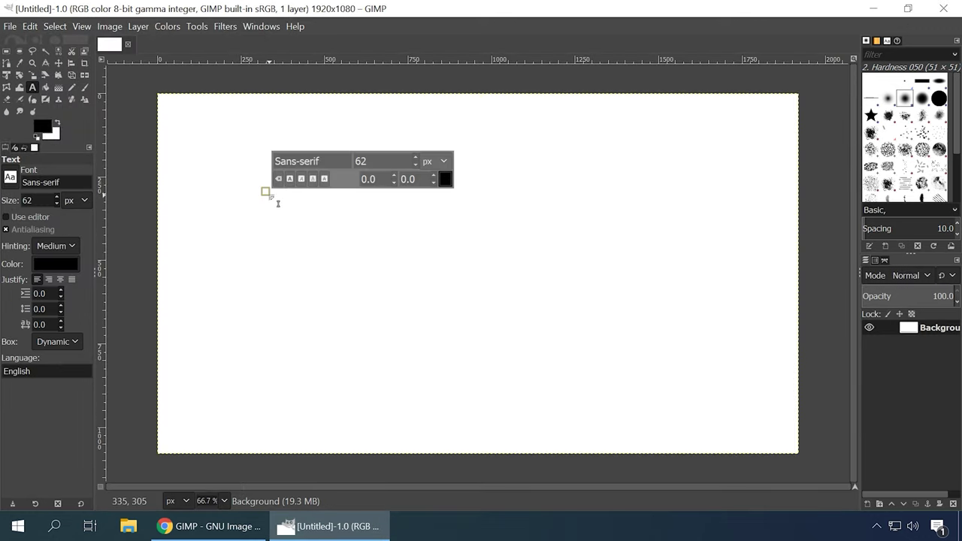
pyautogui.write('text')
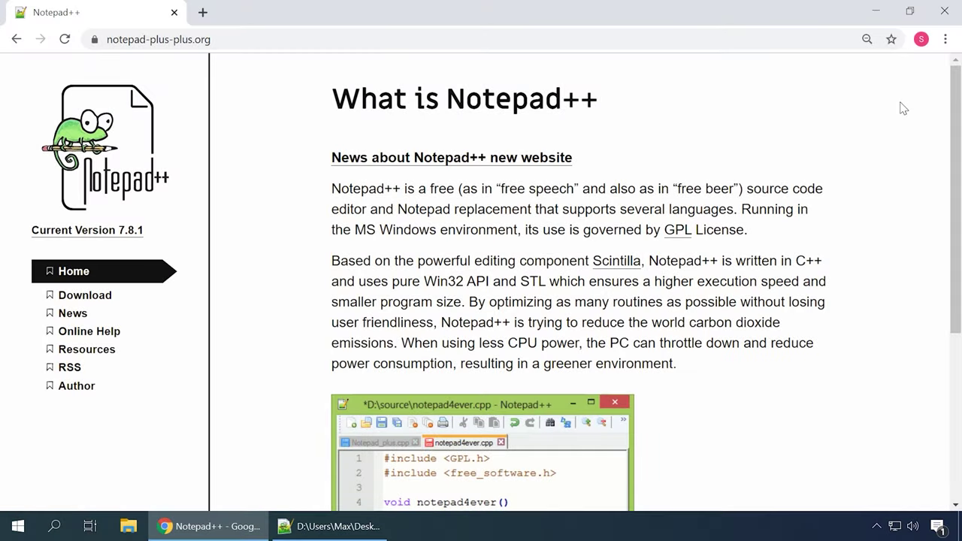
# Scroll the Notepad++ homepage down to the code screenshot and the author's closing note
pyautogui.scroll(-4, 904, 109)
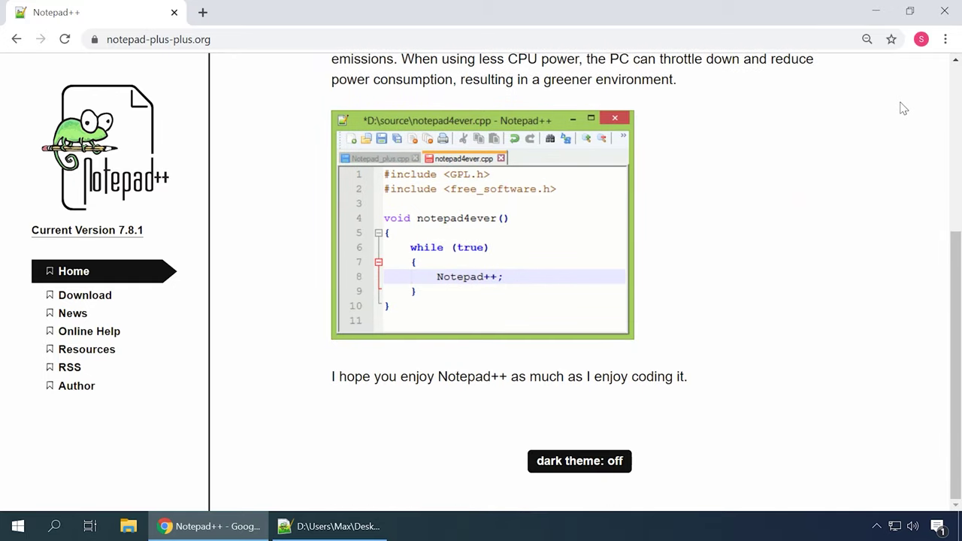
# Bring Notepad++ with index.html to the front and look through its menus
pyautogui.click(333, 525)
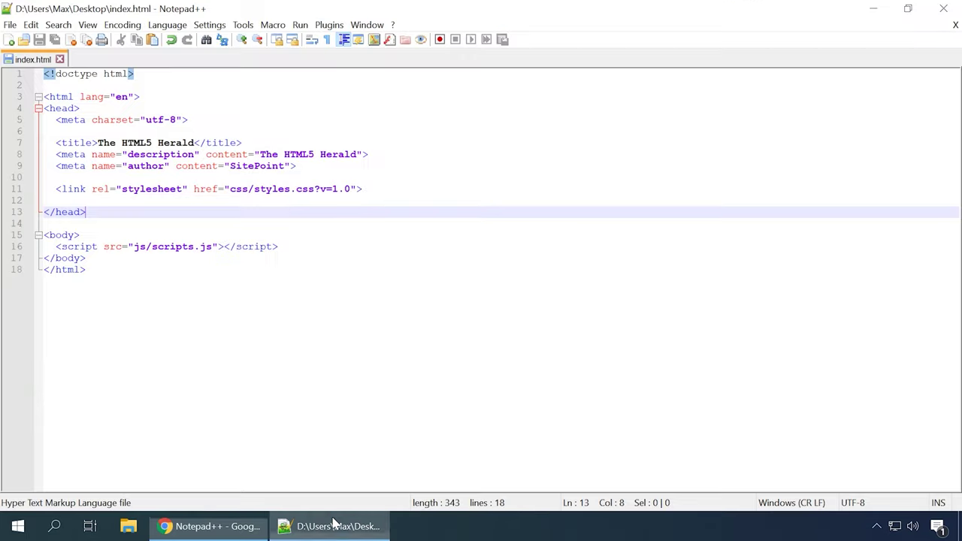
pyautogui.click(10, 26)
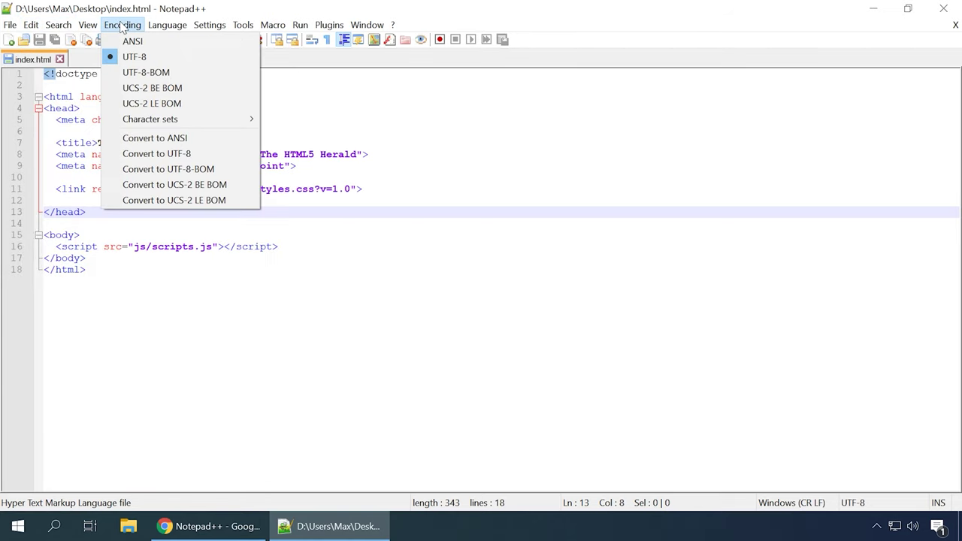
pyautogui.moveTo(158, 28)
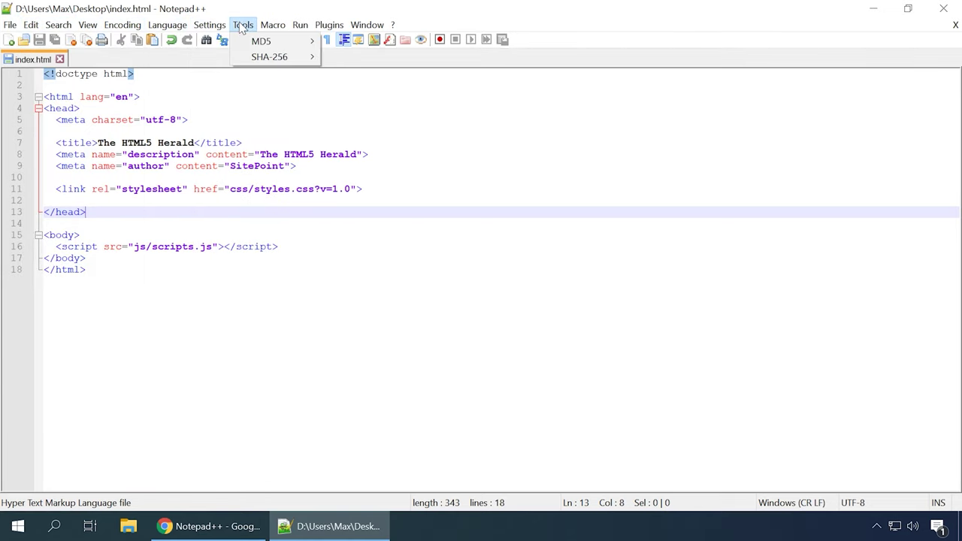
pyautogui.moveTo(302, 27)
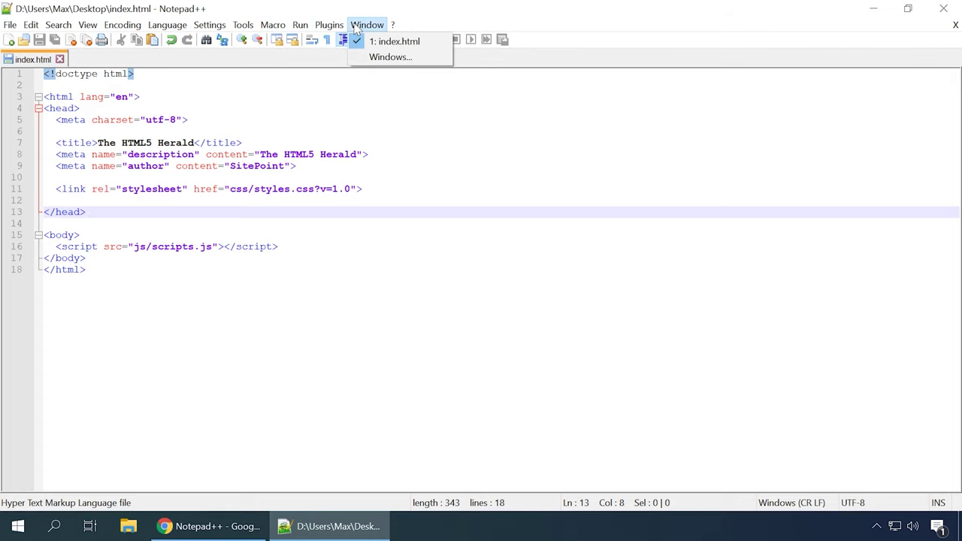
pyautogui.click(229, 113)
# Insert a <div></div> pair after <body> and start a class attribute on the div
pyautogui.click(103, 236)
pyautogui.press('Return')
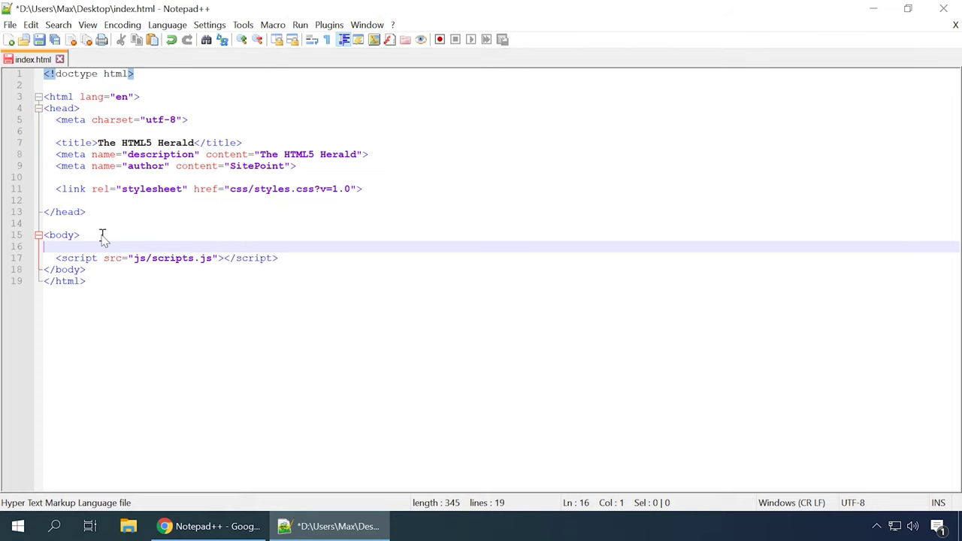
pyautogui.write('<div> ')
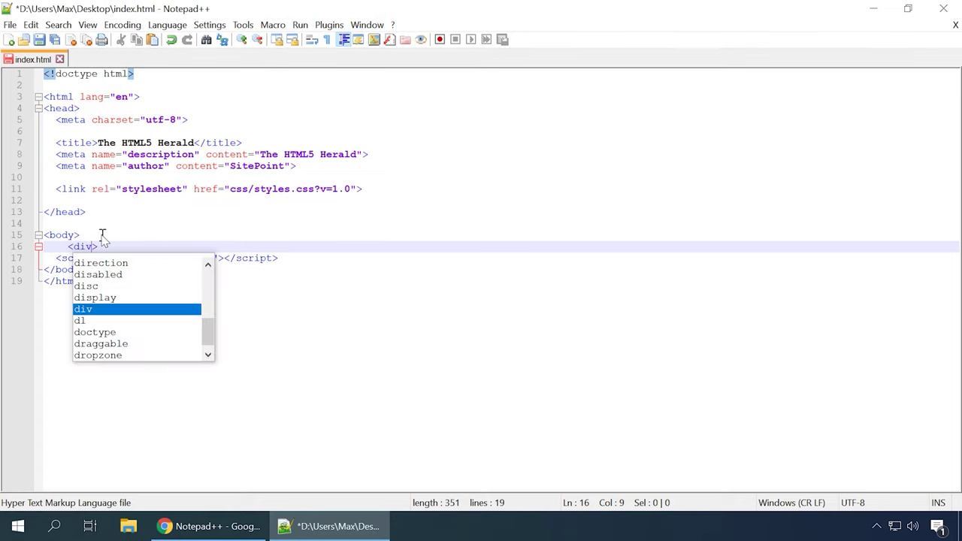
pyautogui.write('</')
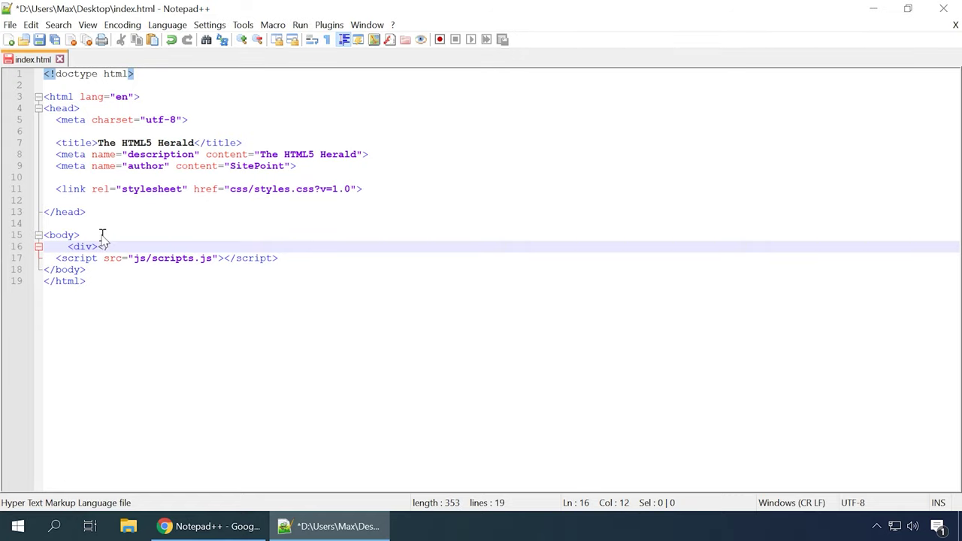
pyautogui.write('div')
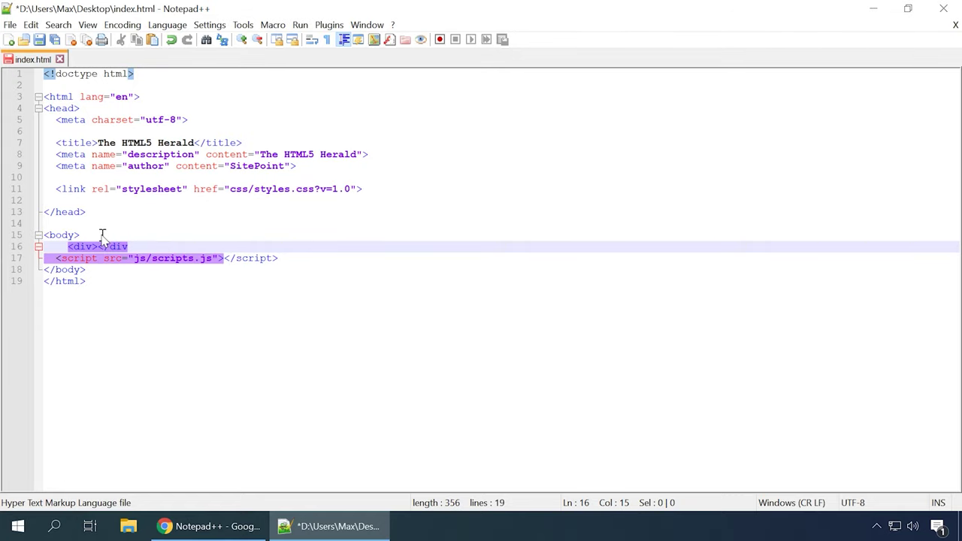
pyautogui.write('>')
pyautogui.press('Left')
pyautogui.press('Left')
pyautogui.press('Left')
pyautogui.press('Left')
pyautogui.press('Left')
pyautogui.press('Left')
pyautogui.press('Return')
pyautogui.press('Up')
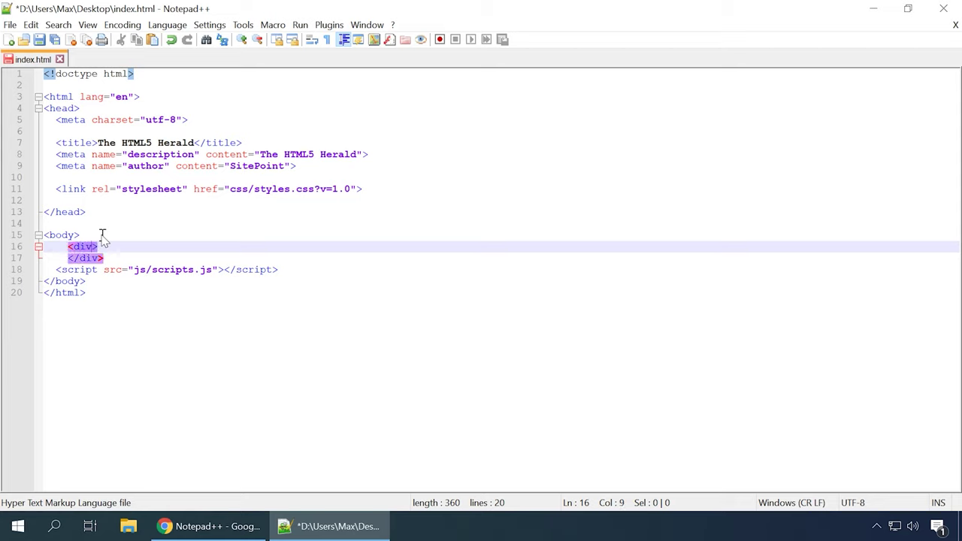
pyautogui.write('class')
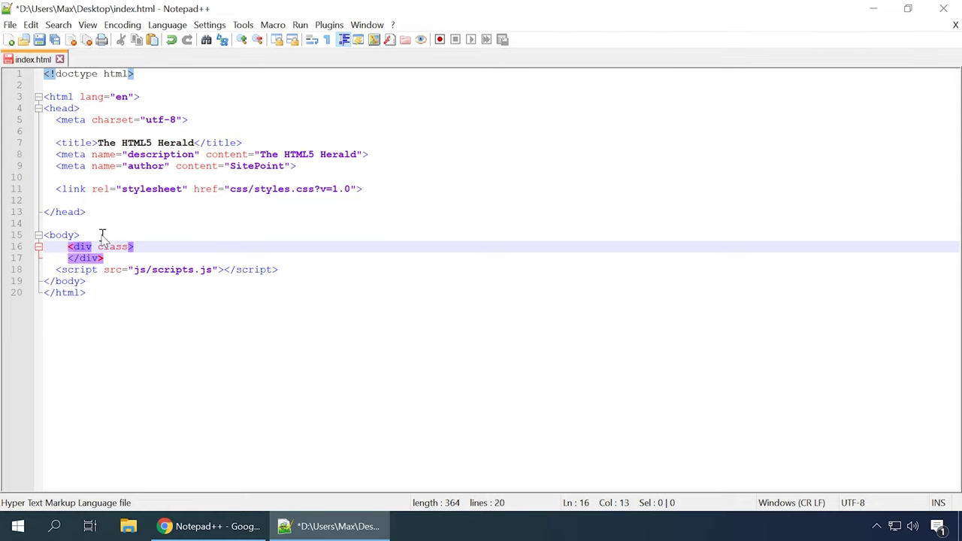
pyautogui.write('="')
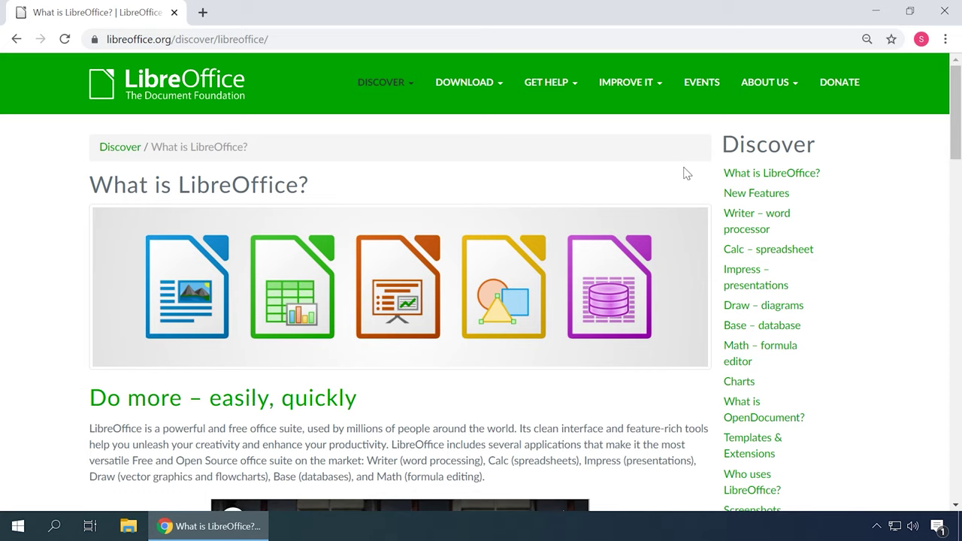
# Open LibreOffice's New Features page, then its Writer word processor page
pyautogui.click(730, 199)
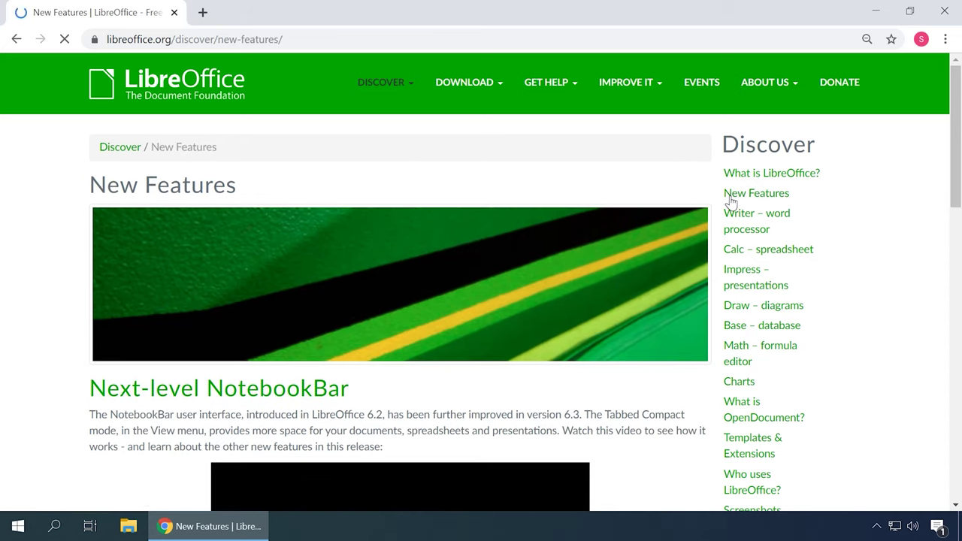
pyautogui.scroll(-2, 692, 199)
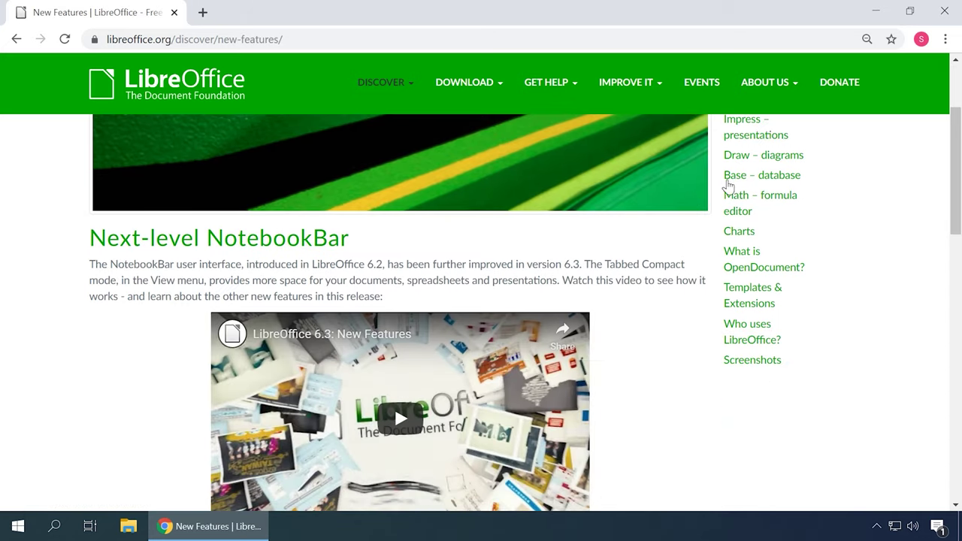
pyautogui.scroll(1, 729, 185)
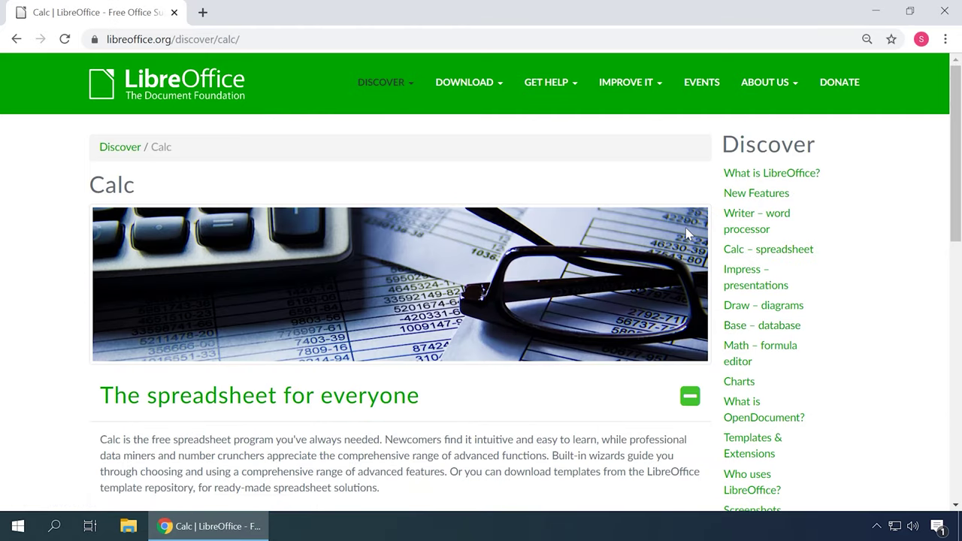
pyautogui.click(739, 223)
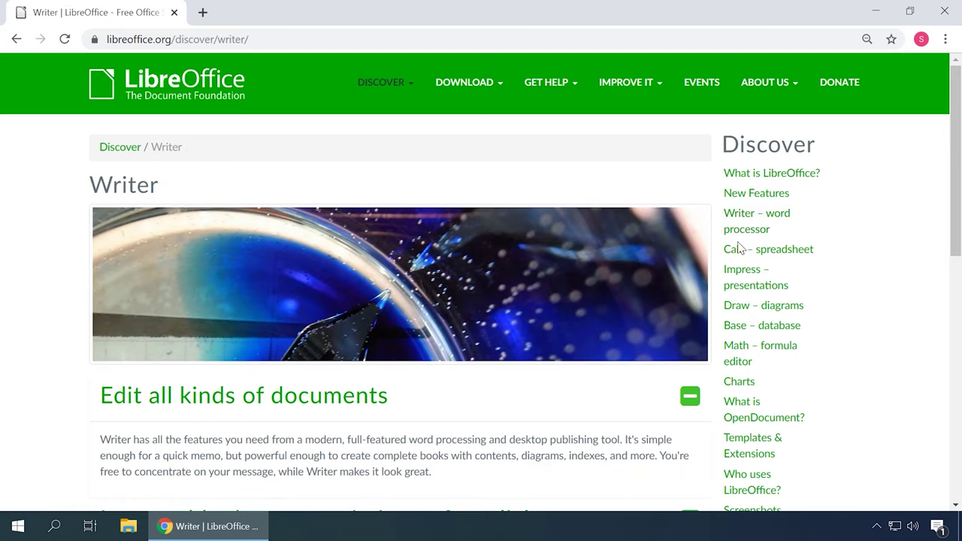
# Visit LibreOffice's Impress, Draw, Base and Math pages from the Discover sidebar
pyautogui.click(739, 271)
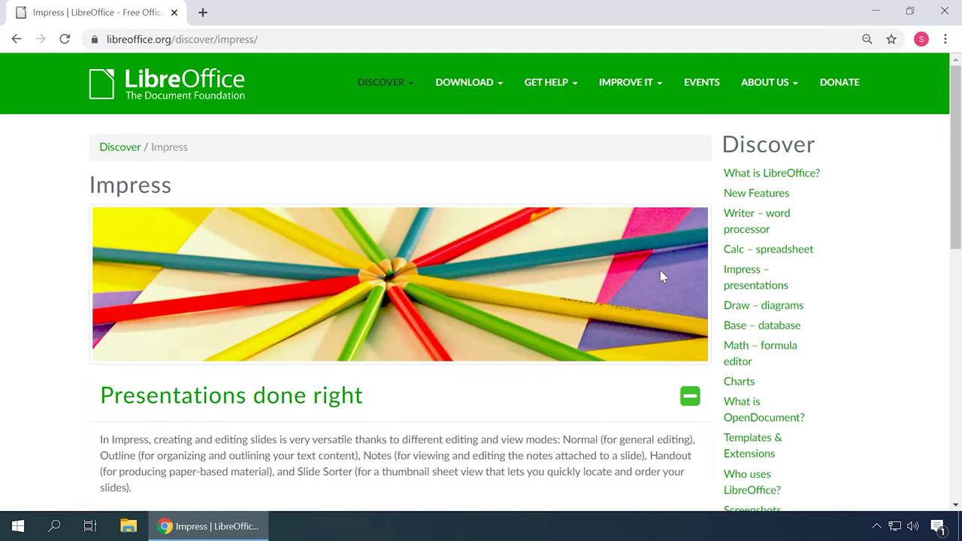
pyautogui.click(742, 308)
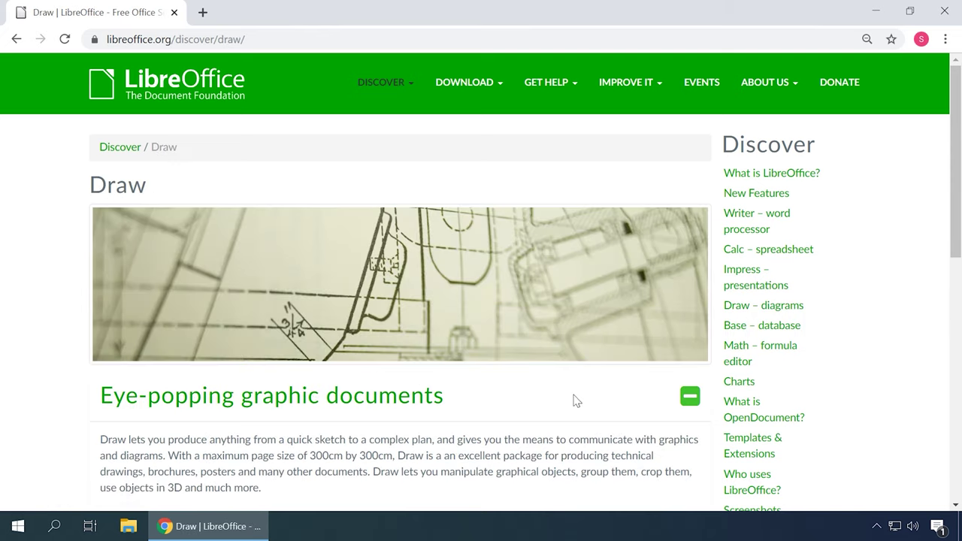
pyautogui.scroll(-2, 574, 399)
pyautogui.scroll(2, 574, 402)
pyautogui.click(735, 329)
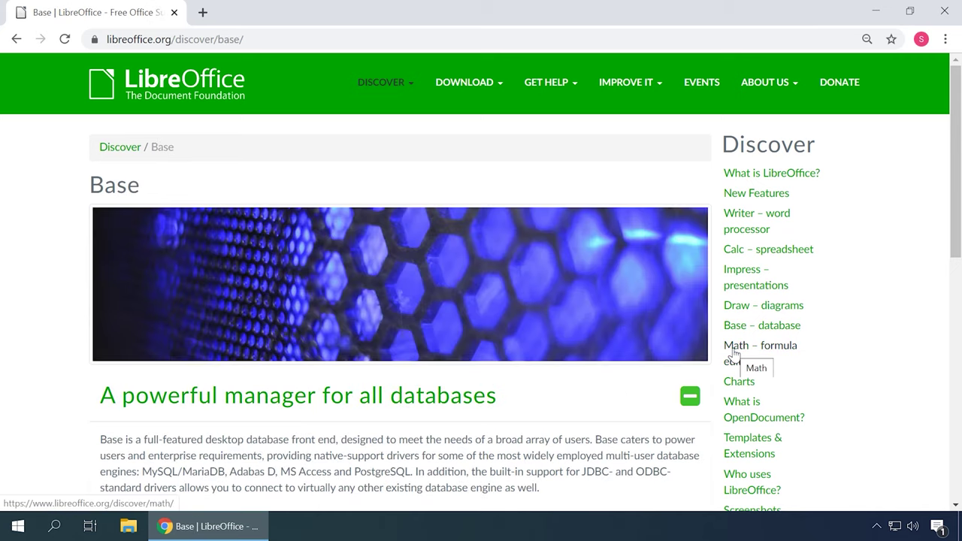
pyautogui.click(734, 353)
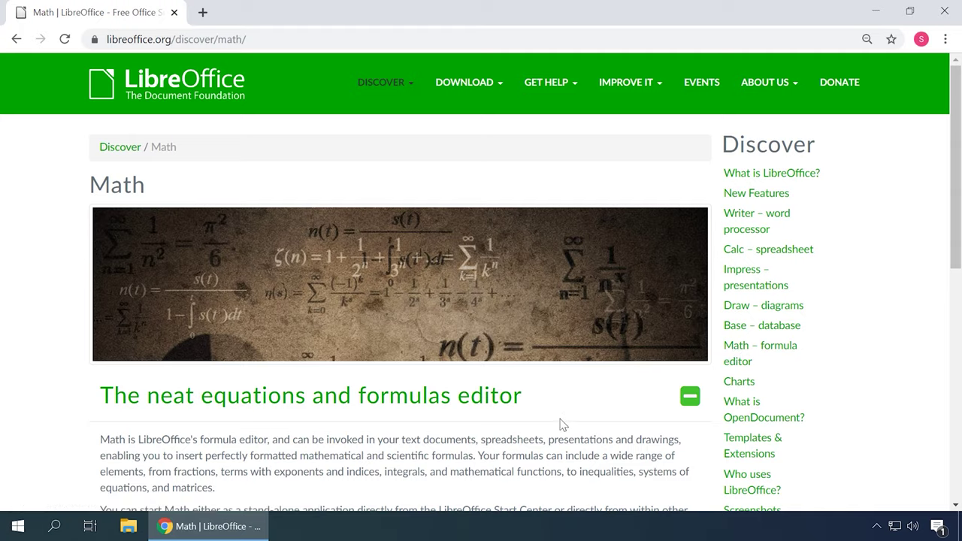
pyautogui.scroll(-2, 563, 421)
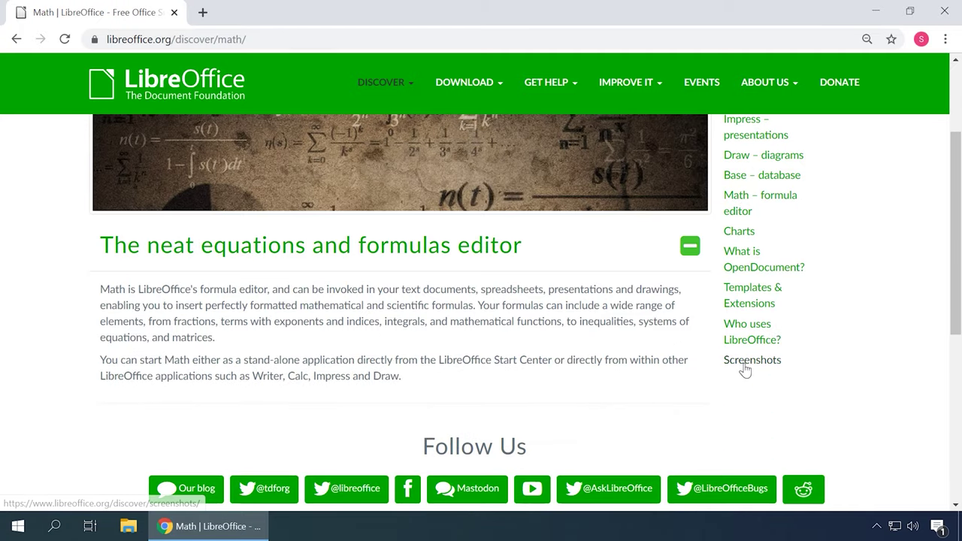
# Open the LibreOffice Screenshots gallery and scroll through its images
pyautogui.click(744, 364)
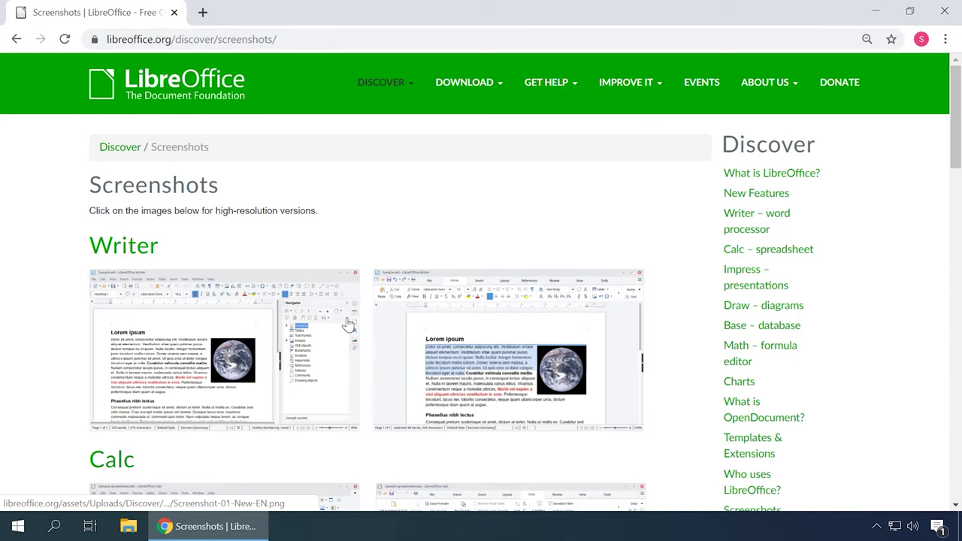
pyautogui.scroll(-1, 349, 323)
pyautogui.scroll(-4, 348, 324)
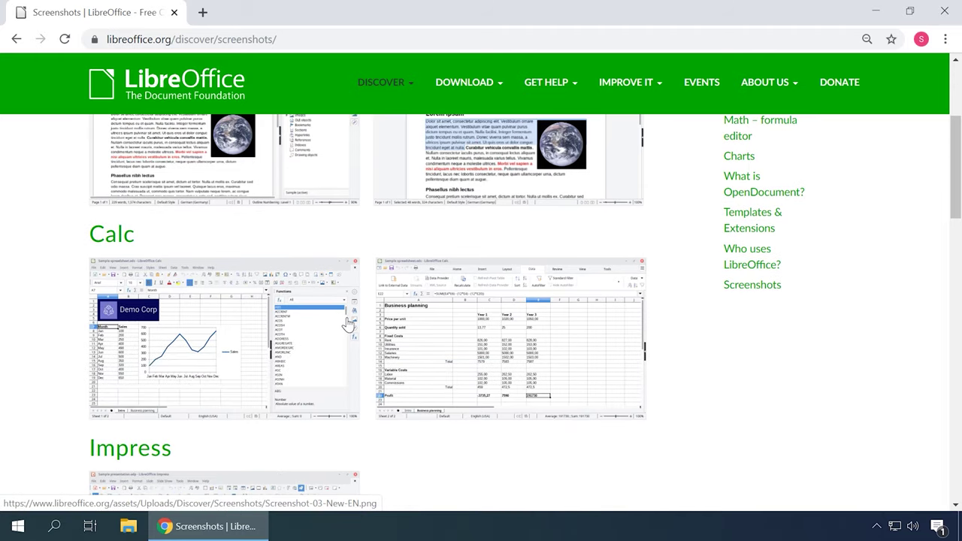
pyautogui.scroll(-3, 348, 323)
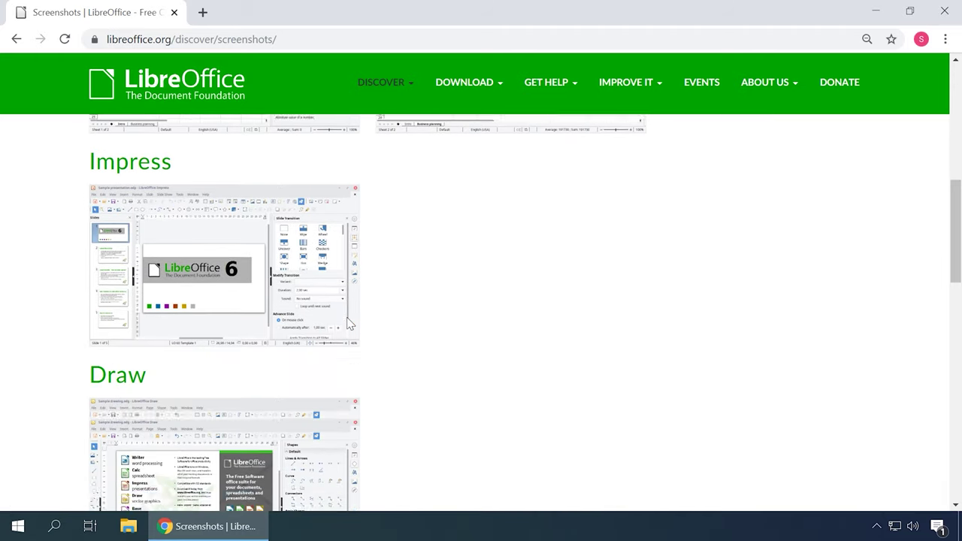
pyautogui.scroll(-2, 350, 322)
pyautogui.scroll(-3, 350, 322)
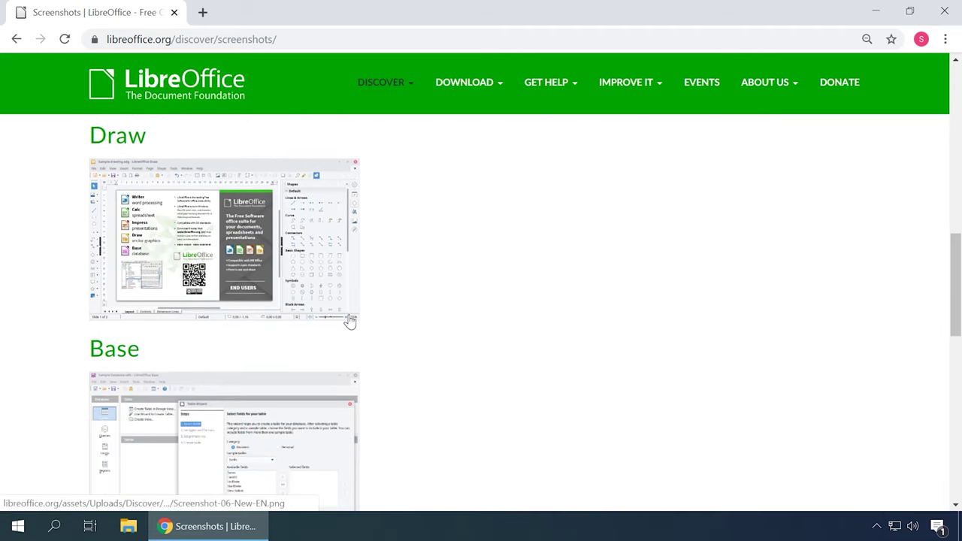
pyautogui.scroll(-1, 350, 322)
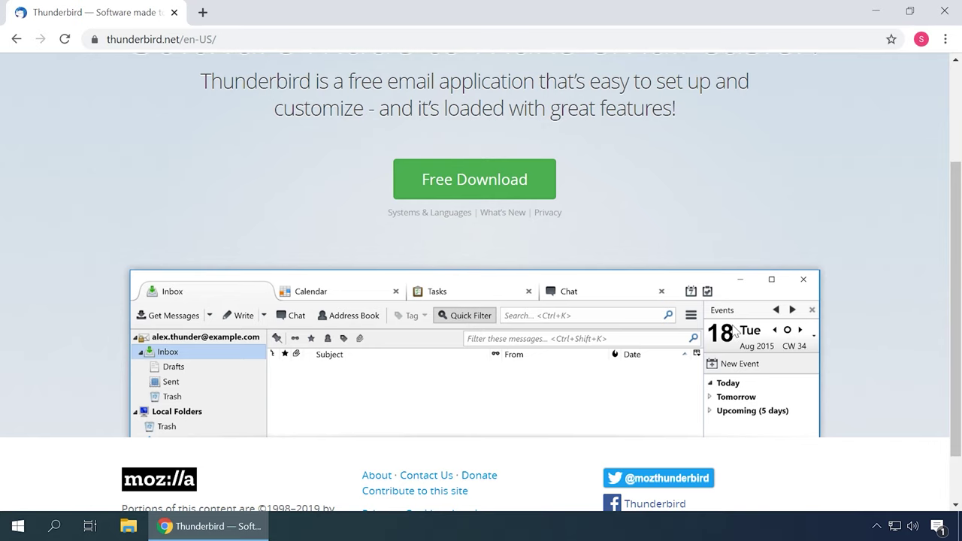
# Open the Thunderbird features page on thunderbird.net
pyautogui.scroll(2, 735, 331)
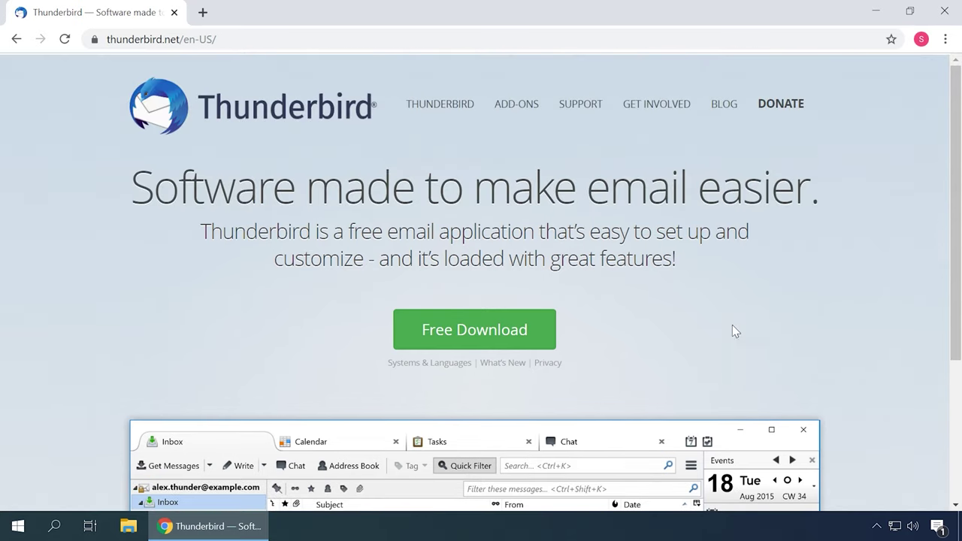
pyautogui.moveTo(441, 104)
pyautogui.click(464, 156)
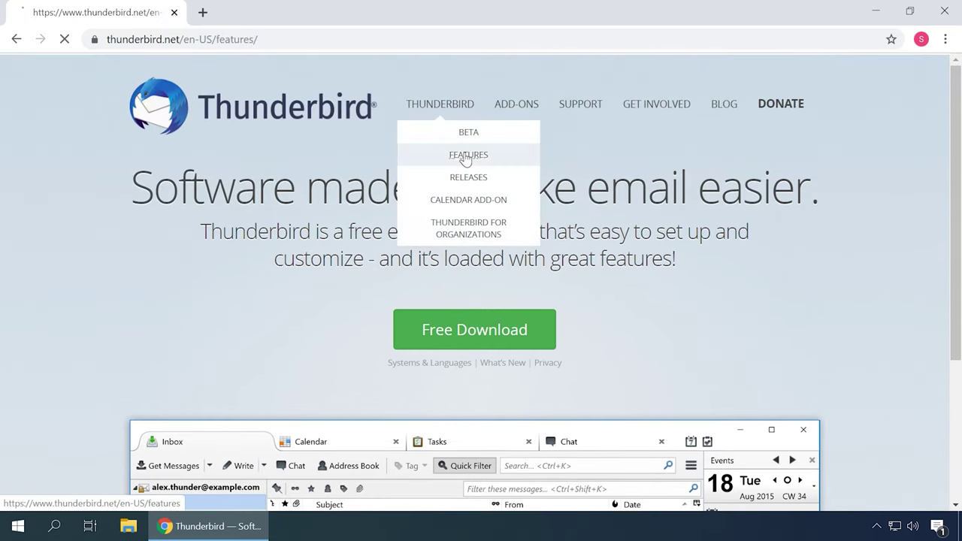
# Scroll the features page down to the Automated Update, junk mail and Open Source sections
pyautogui.scroll(-3, 466, 158)
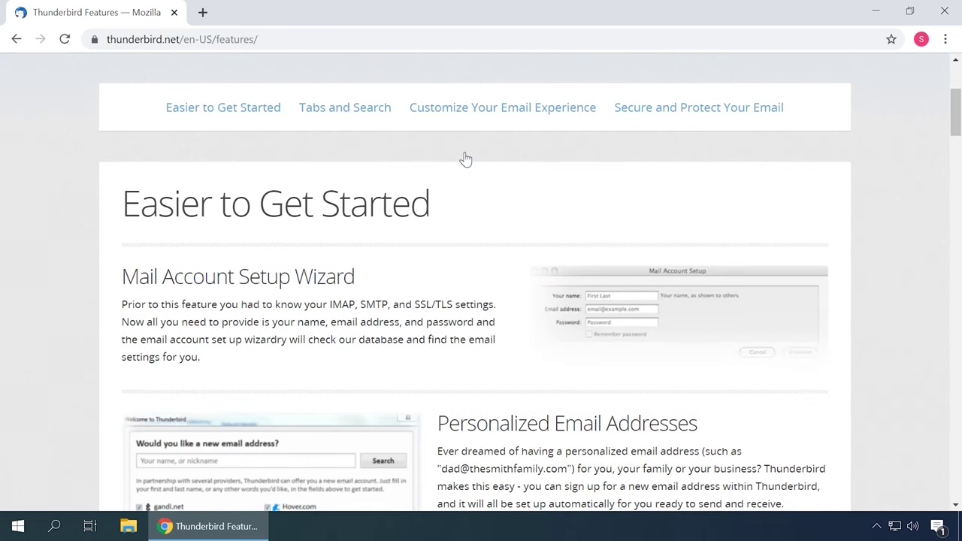
pyautogui.scroll(-3, 466, 158)
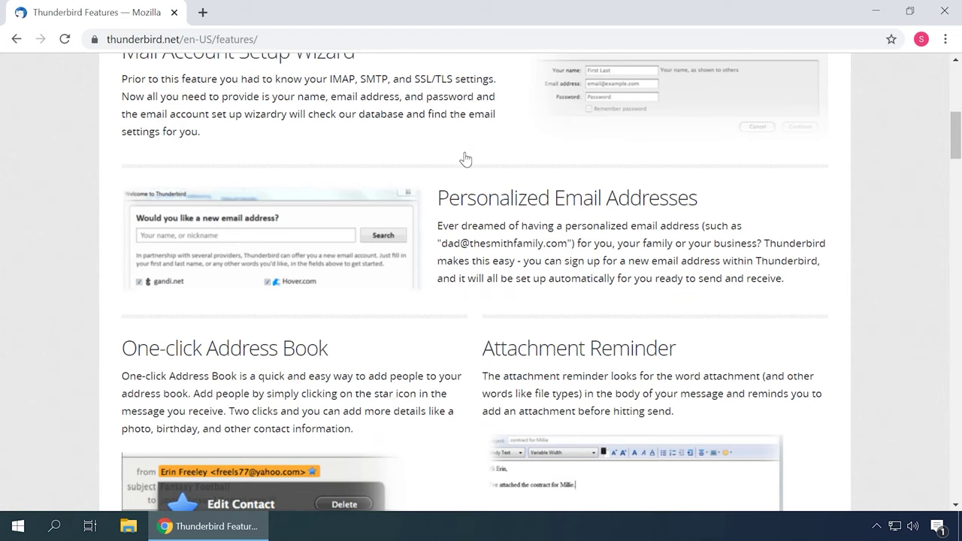
pyautogui.scroll(-4, 466, 158)
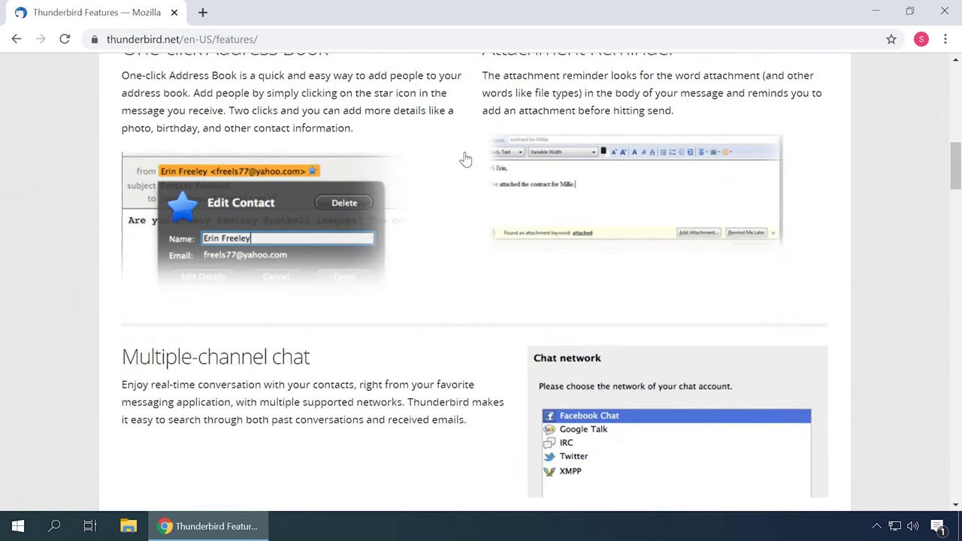
pyautogui.scroll(-3, 465, 157)
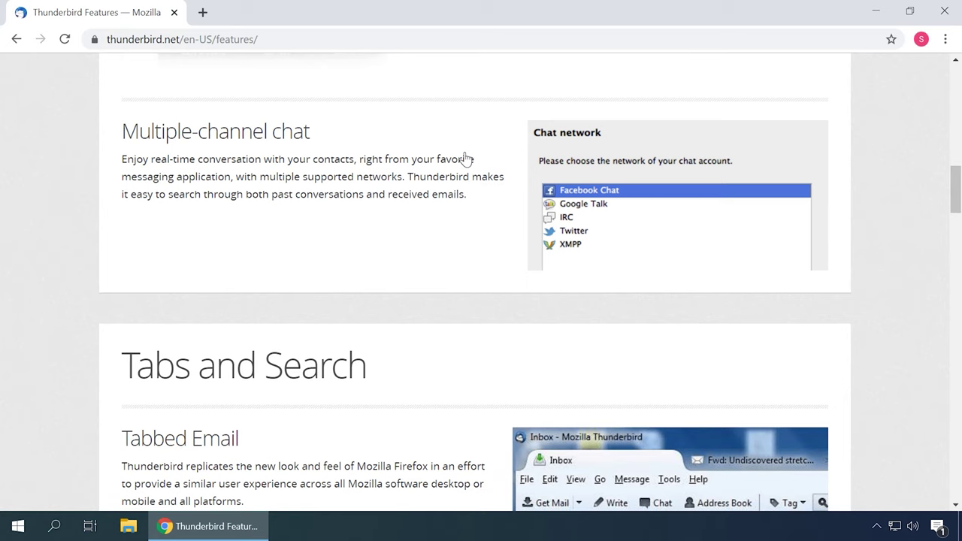
pyautogui.scroll(-3, 465, 158)
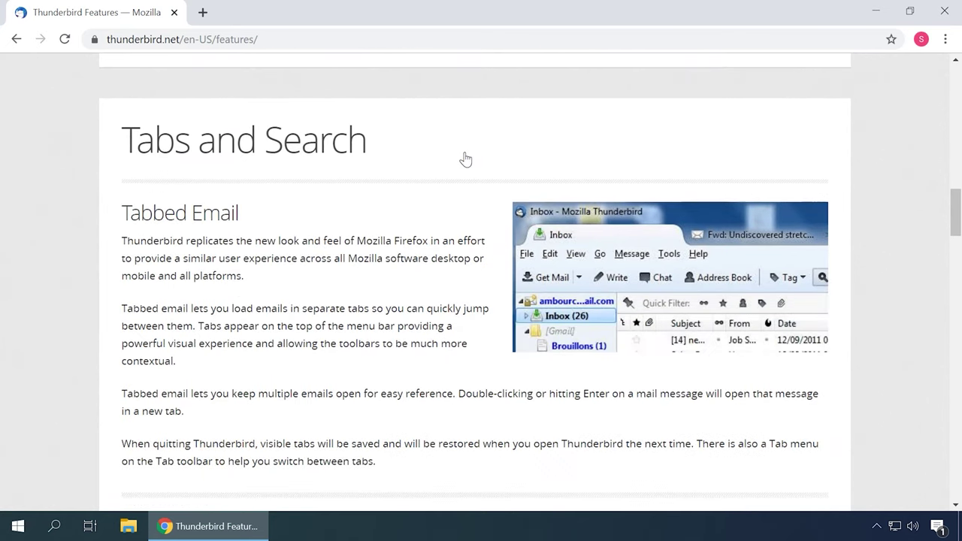
pyautogui.scroll(-3, 465, 158)
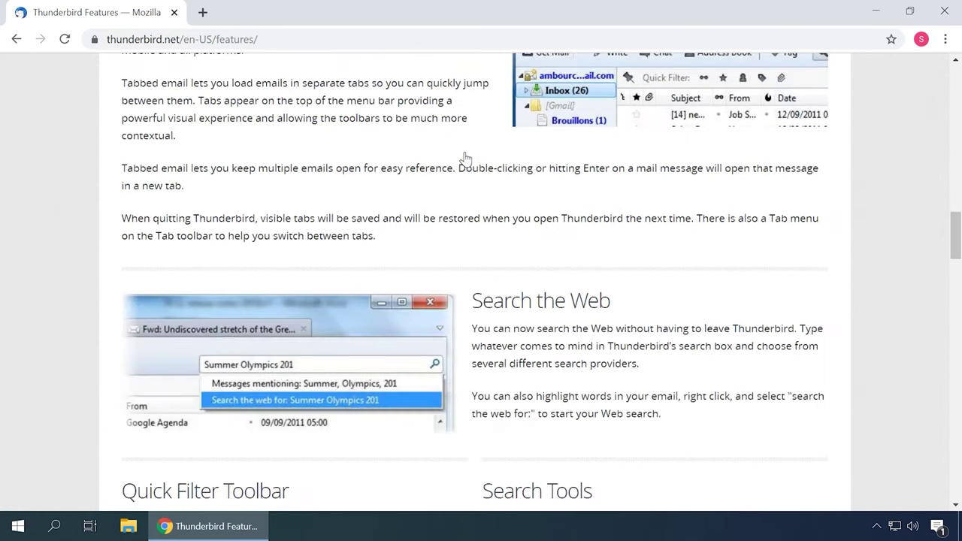
pyautogui.scroll(-5, 466, 158)
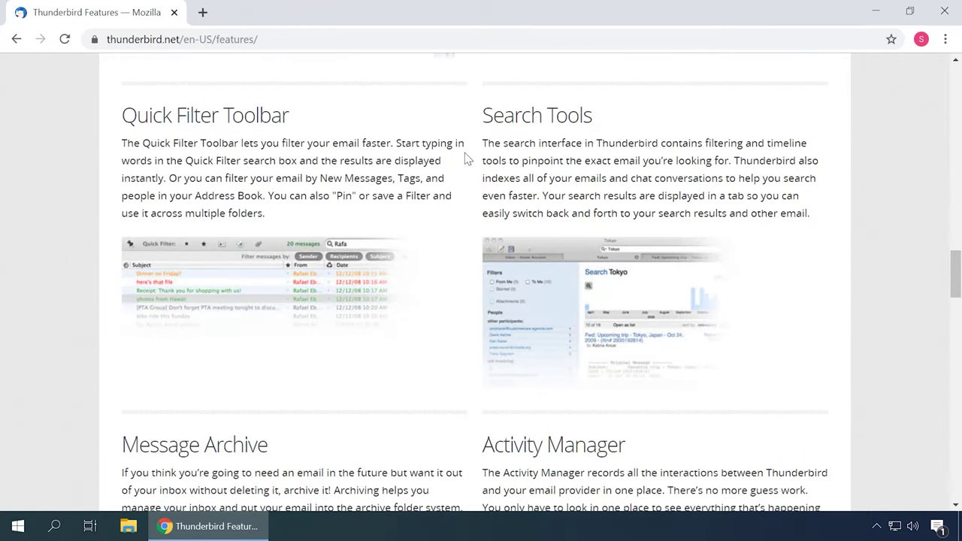
pyautogui.scroll(-4, 465, 158)
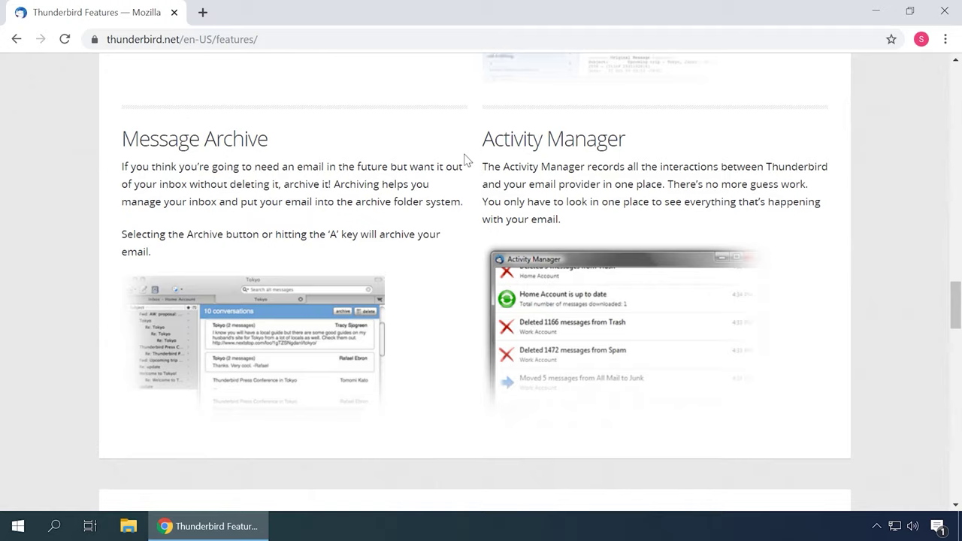
pyautogui.scroll(-4, 466, 157)
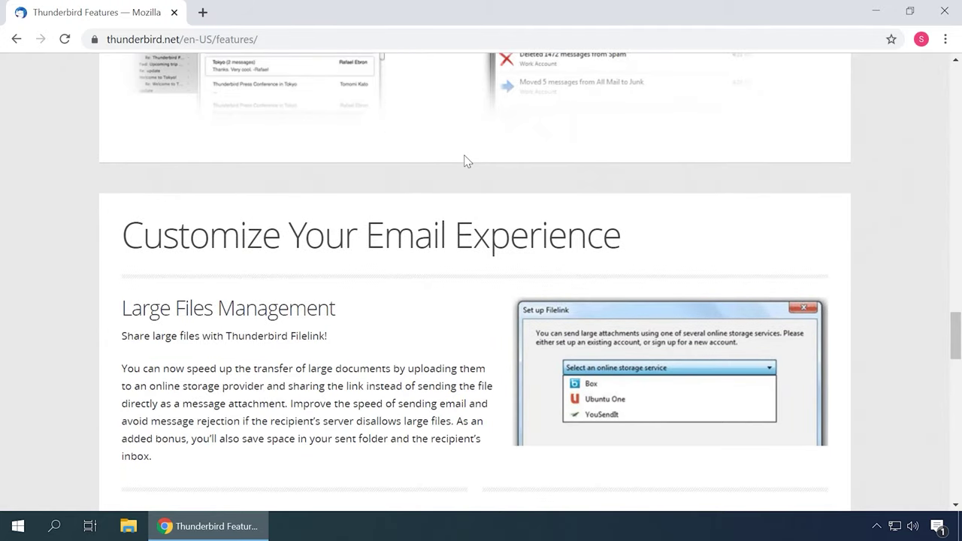
pyautogui.scroll(-4, 466, 160)
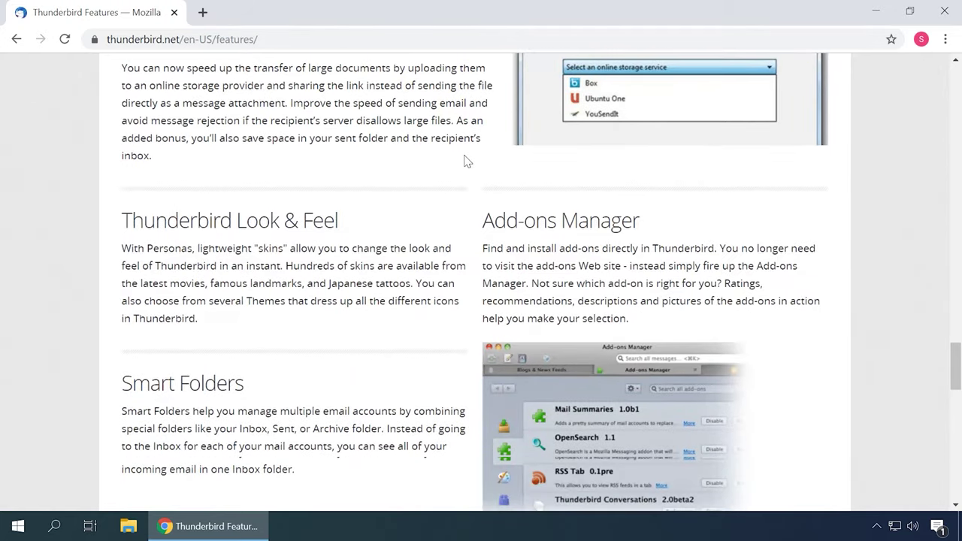
pyautogui.scroll(-4, 465, 161)
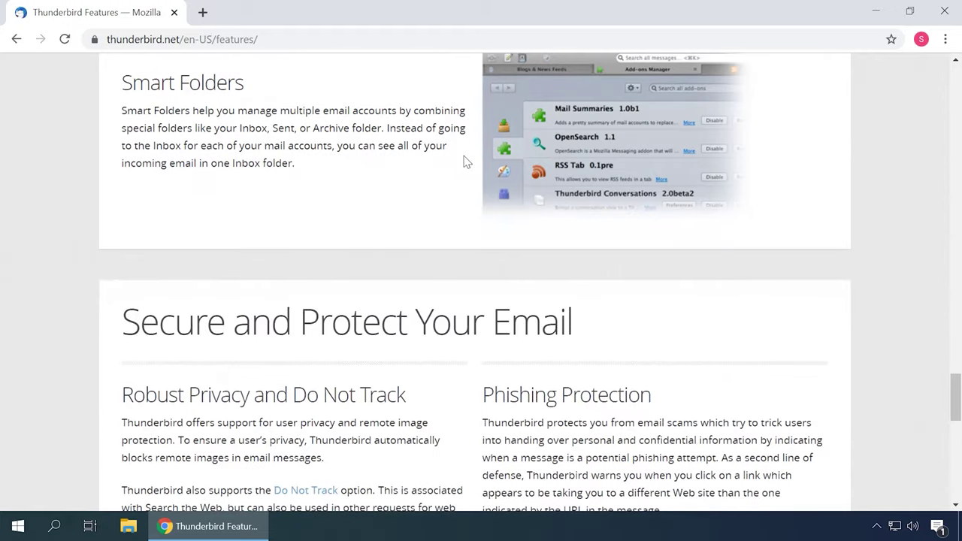
pyautogui.scroll(-4, 466, 161)
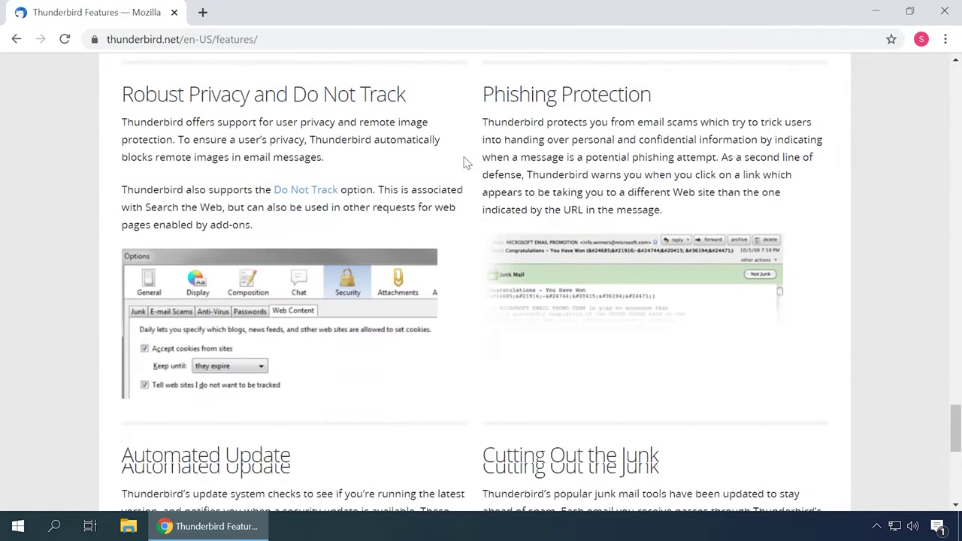
pyautogui.scroll(-4, 466, 161)
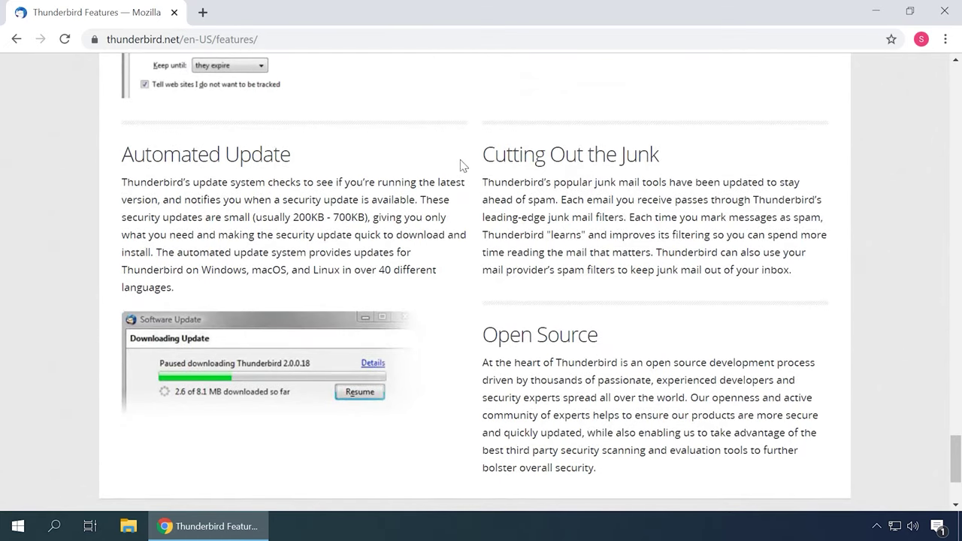
pyautogui.scroll(-2, 462, 164)
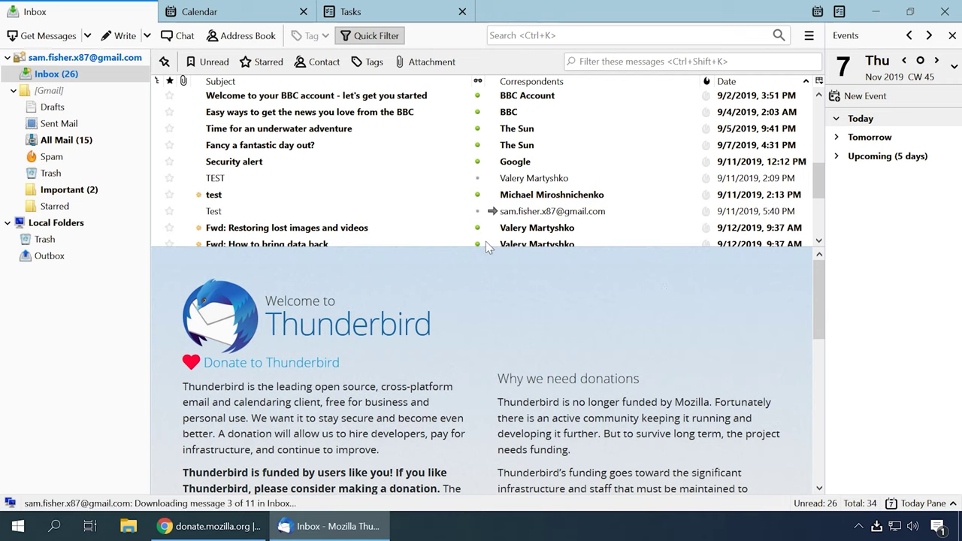
# Read the TEST, Restoring lost images, How to bring data back and Defragmentation messages
pyautogui.click(350, 185)
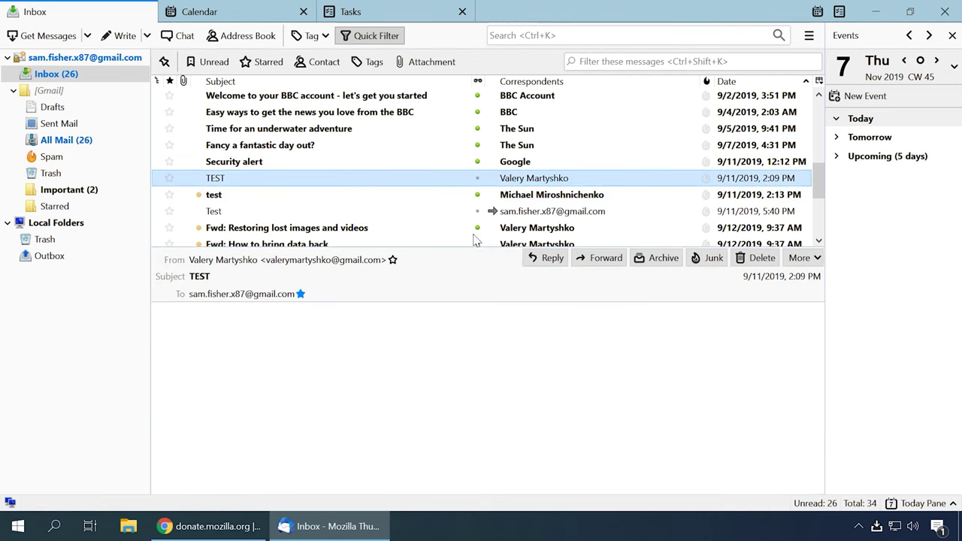
pyautogui.press('Down')
pyautogui.press('Down')
pyautogui.scroll(-1, 522, 214)
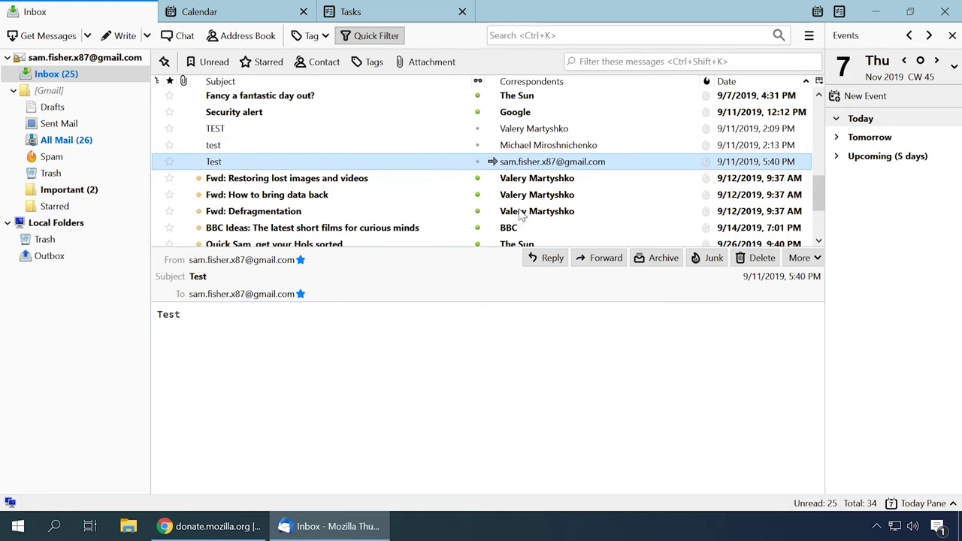
pyautogui.click(366, 178)
pyautogui.click(330, 195)
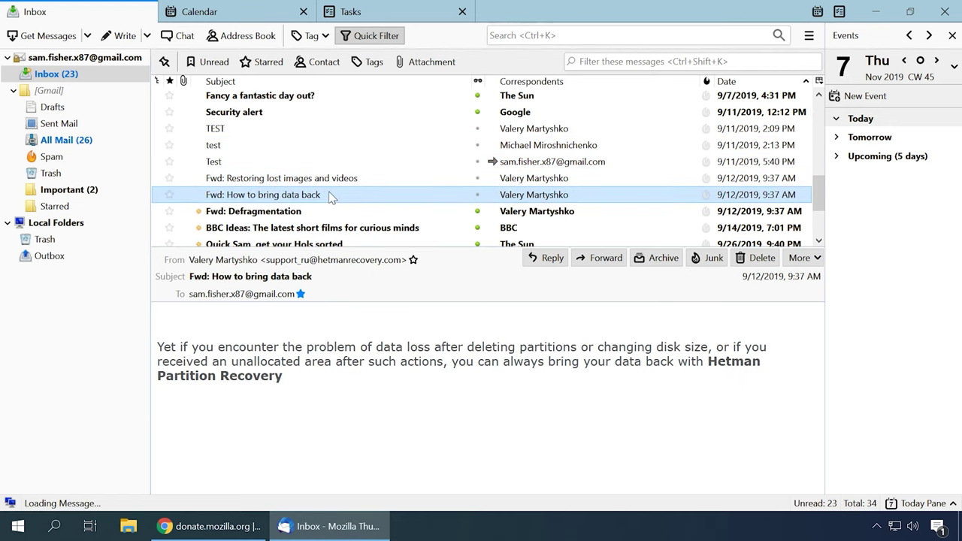
pyautogui.click(311, 212)
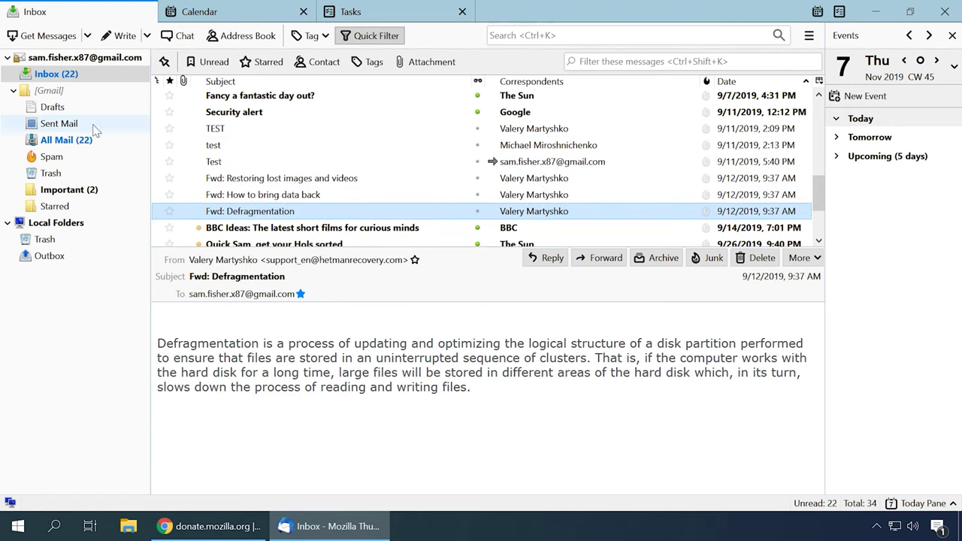
# Check the Spam and All Mail folders, week calendar and tasks, then start a new message
pyautogui.click(60, 157)
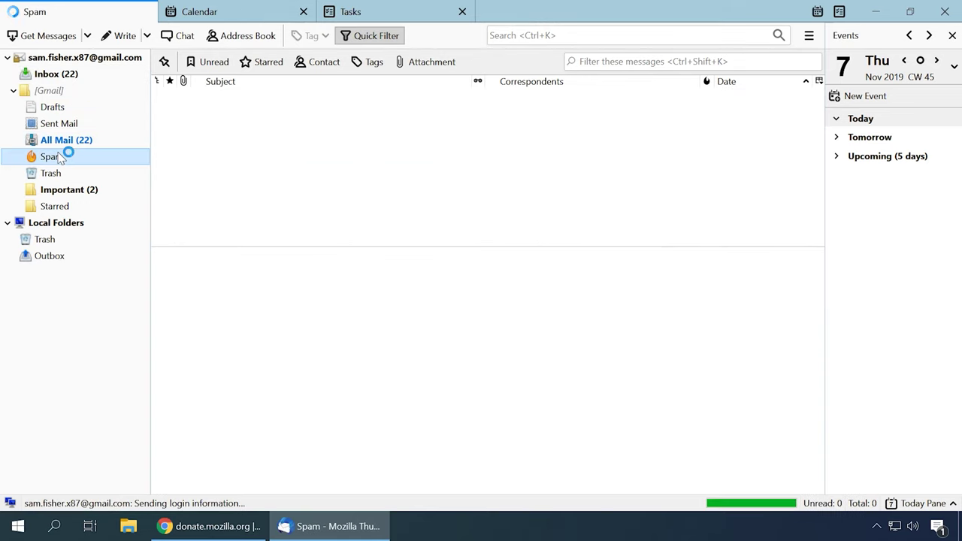
pyautogui.click(64, 147)
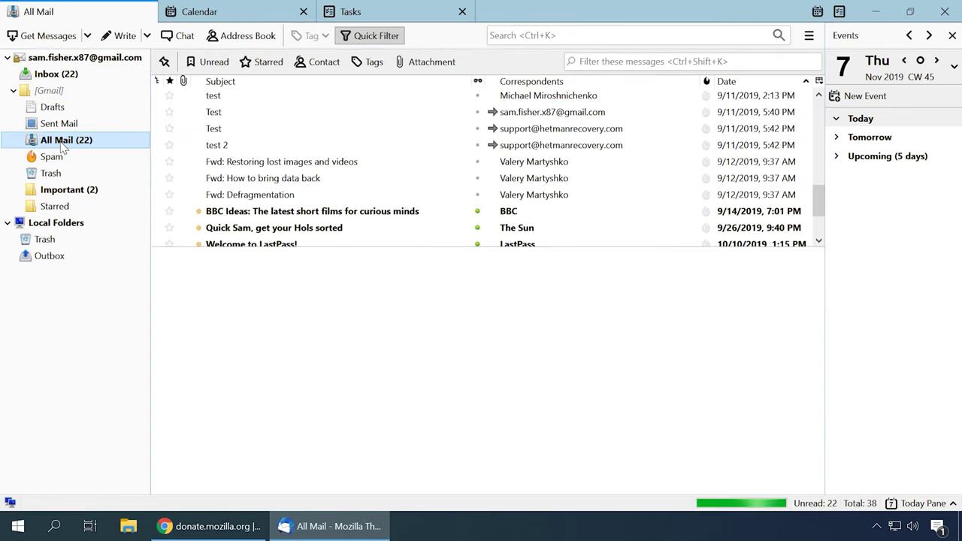
pyautogui.click(212, 13)
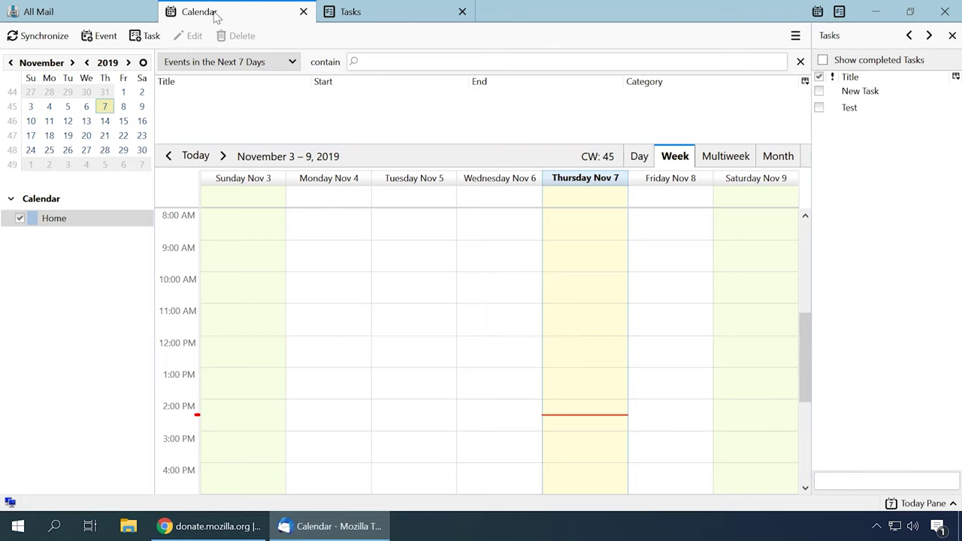
pyautogui.click(351, 16)
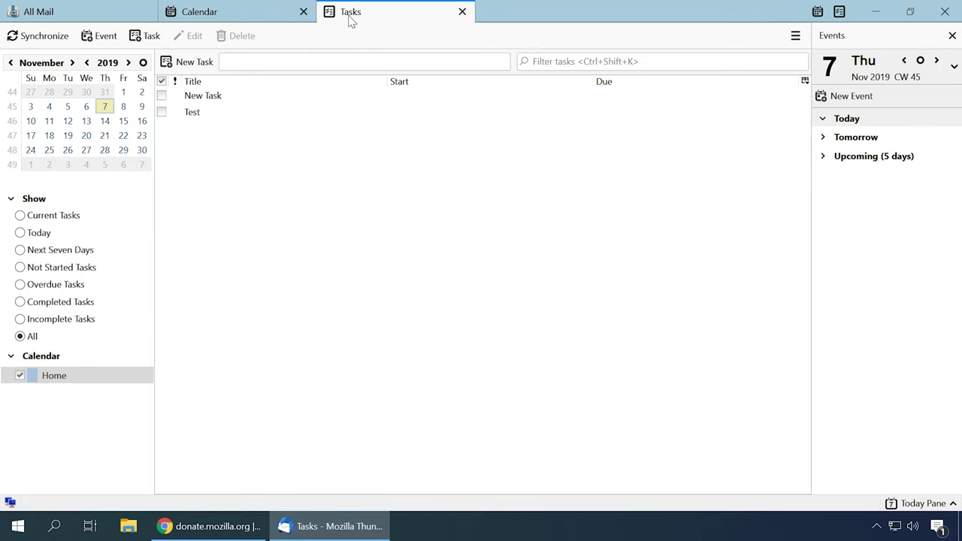
pyautogui.click(98, 17)
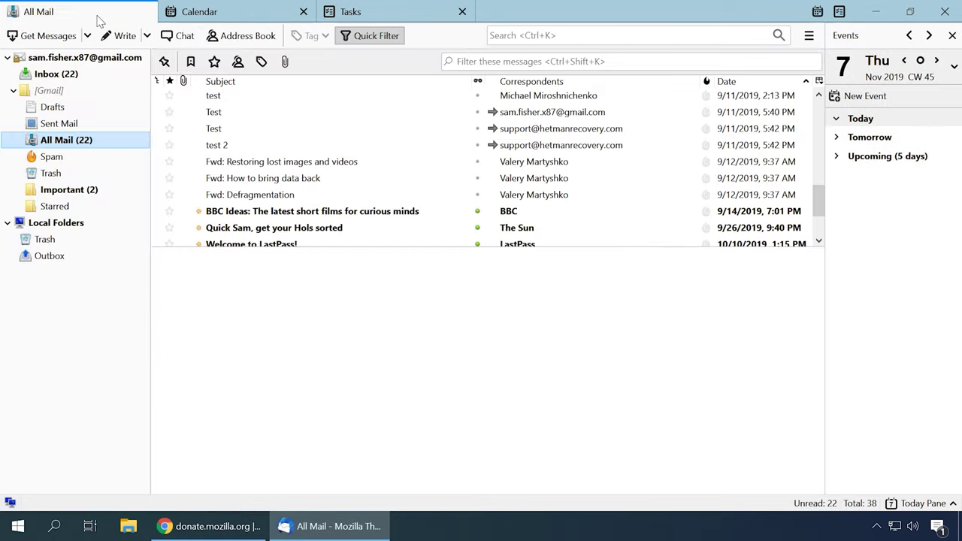
pyautogui.click(109, 37)
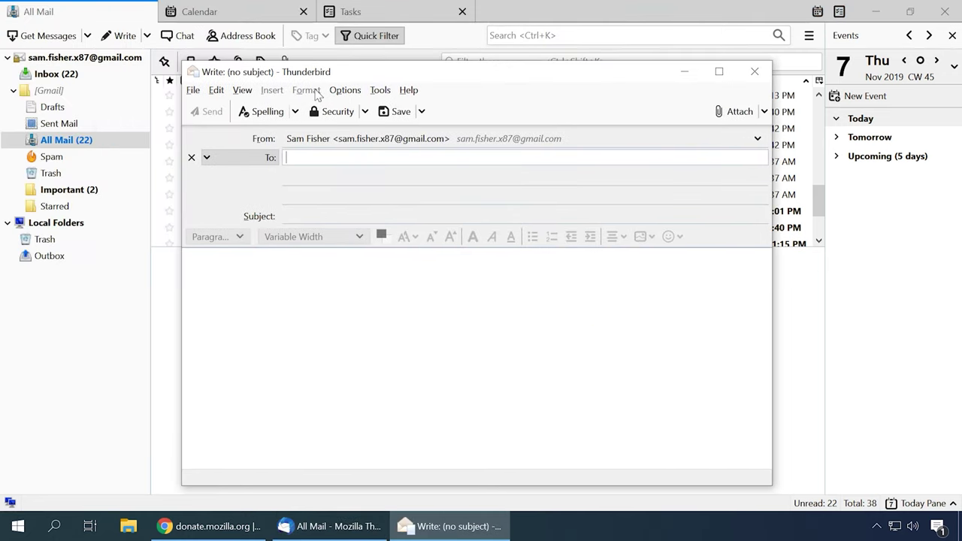
# Check the compose window's message options, text sizes and fonts unchanged, then close the empty message
pyautogui.click(243, 90)
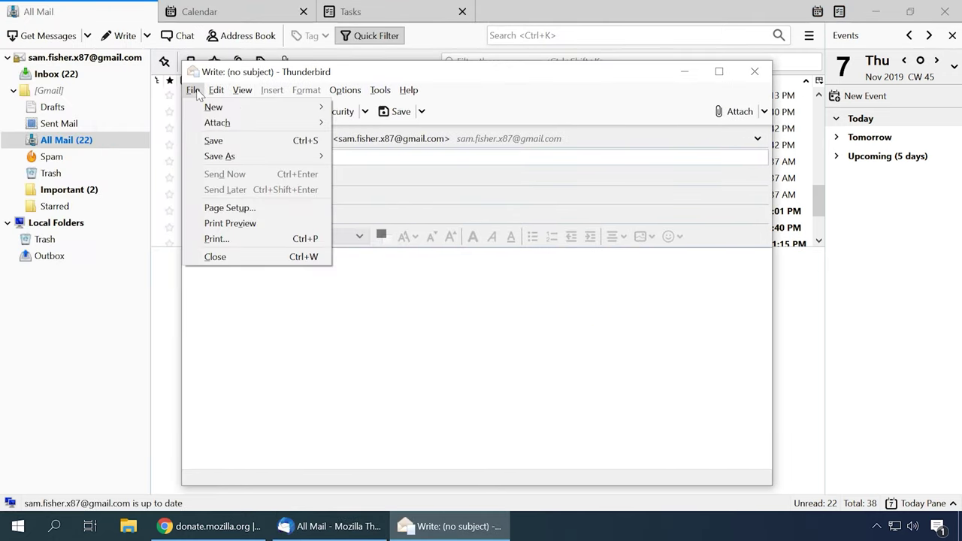
pyautogui.click(195, 91)
pyautogui.click(267, 274)
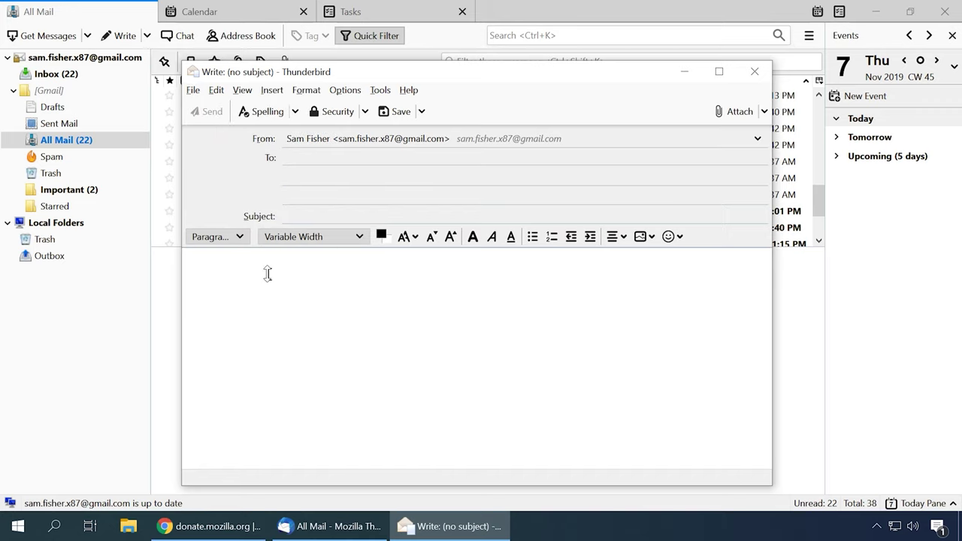
pyautogui.click(415, 237)
pyautogui.click(315, 237)
pyautogui.click(315, 237)
pyautogui.click(452, 239)
pyautogui.click(755, 71)
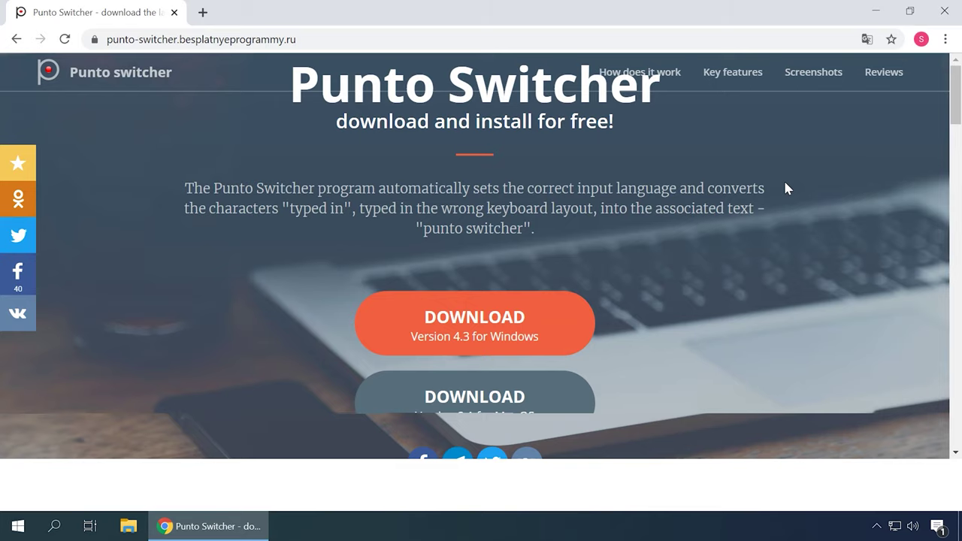
# Scroll through Punto Switcher's features, screenshots and reviews, then return to the top of the page
pyautogui.scroll(-7, 785, 182)
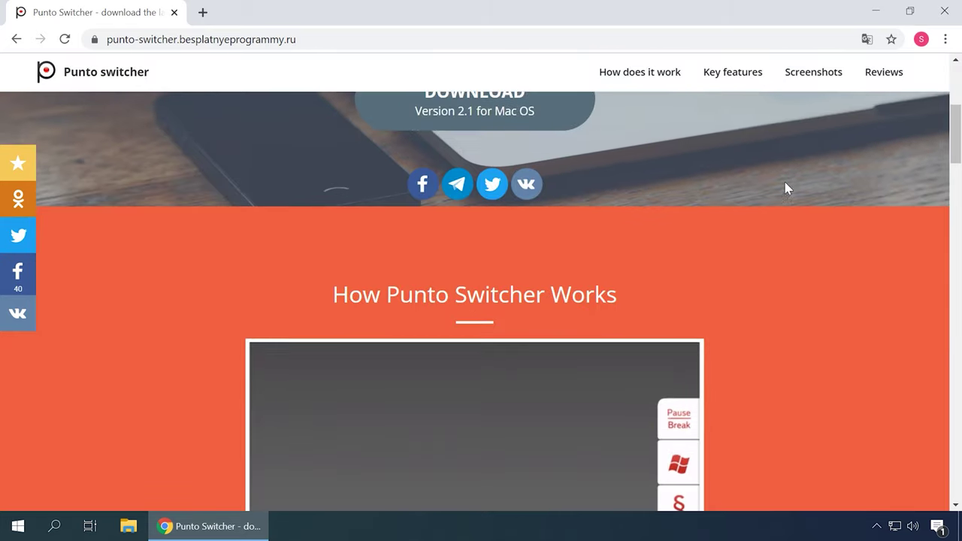
pyautogui.scroll(-5, 785, 182)
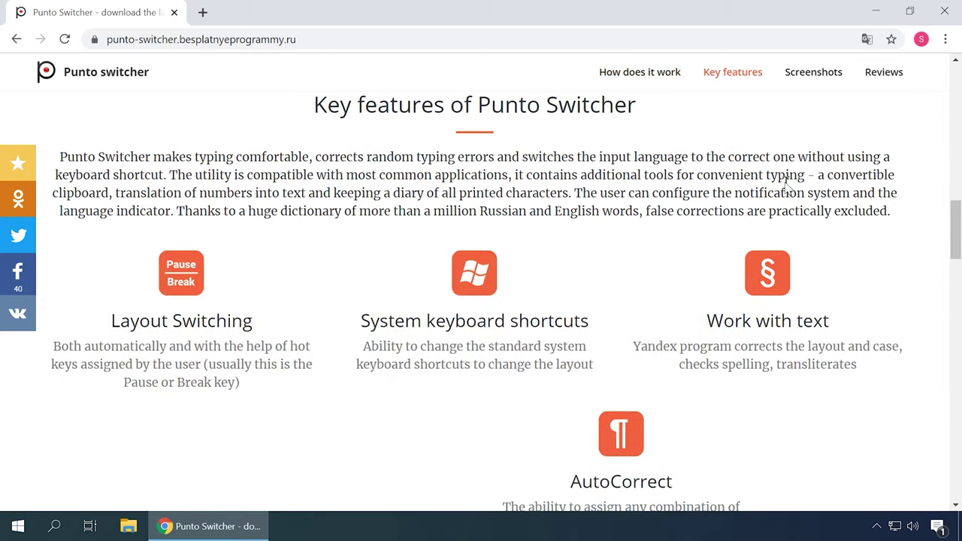
pyautogui.scroll(-6, 786, 184)
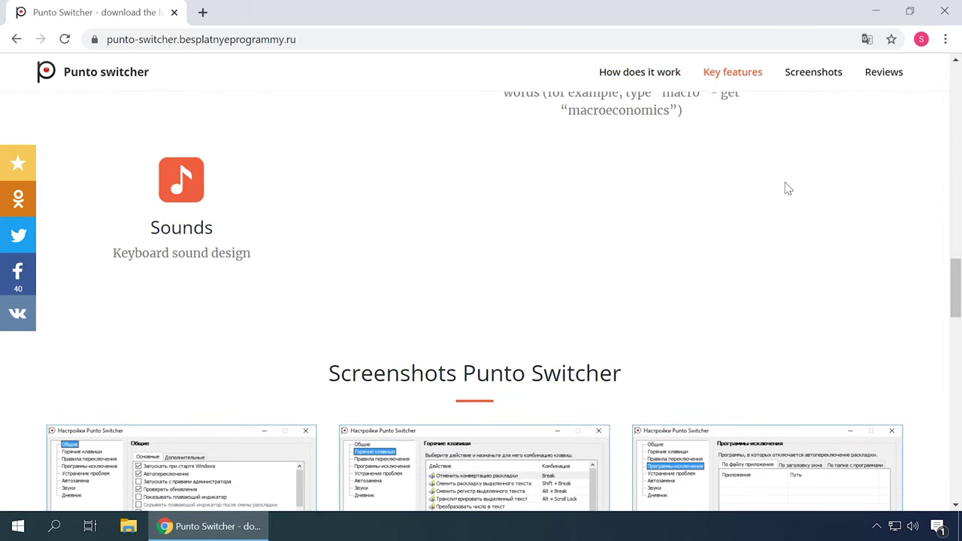
pyautogui.scroll(-6, 788, 188)
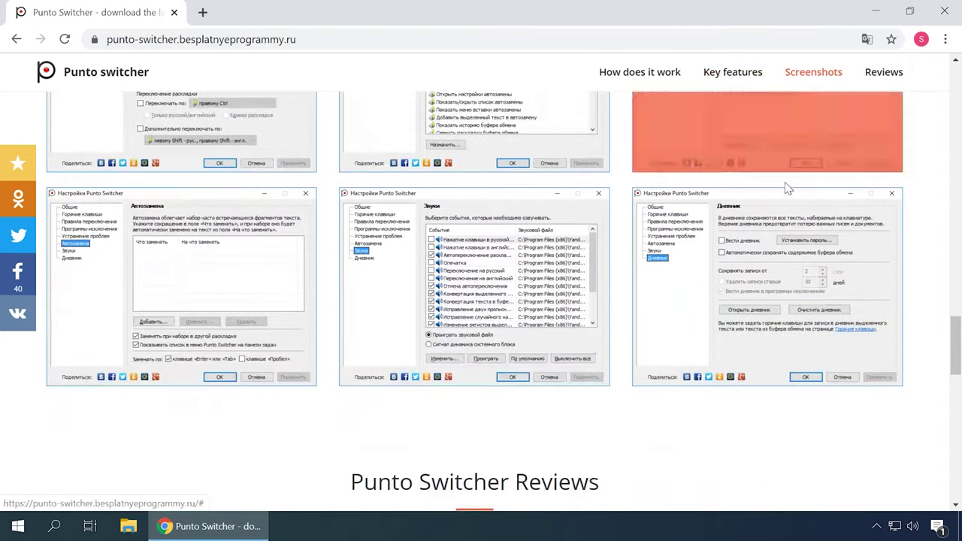
pyautogui.scroll(-5, 787, 188)
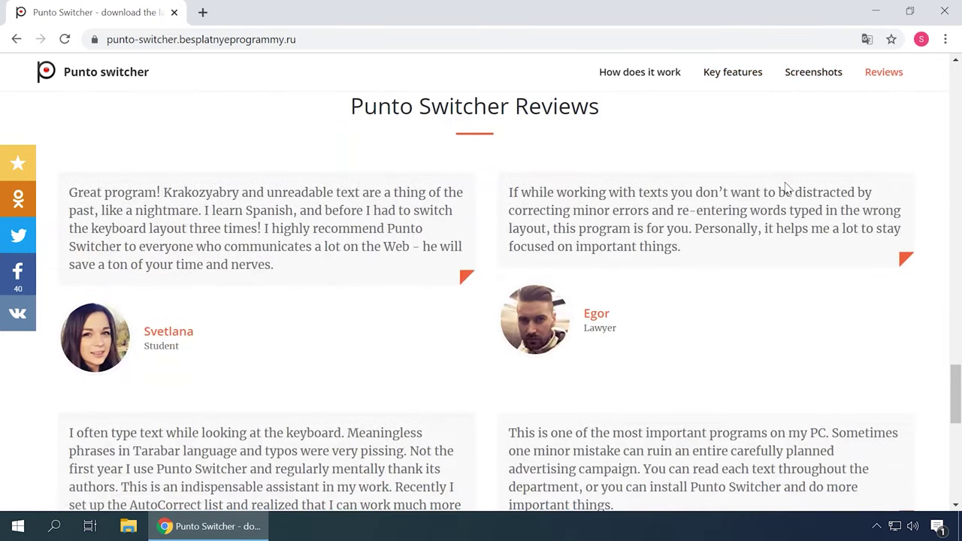
pyautogui.scroll(-2, 788, 188)
pyautogui.scroll(-5, 789, 189)
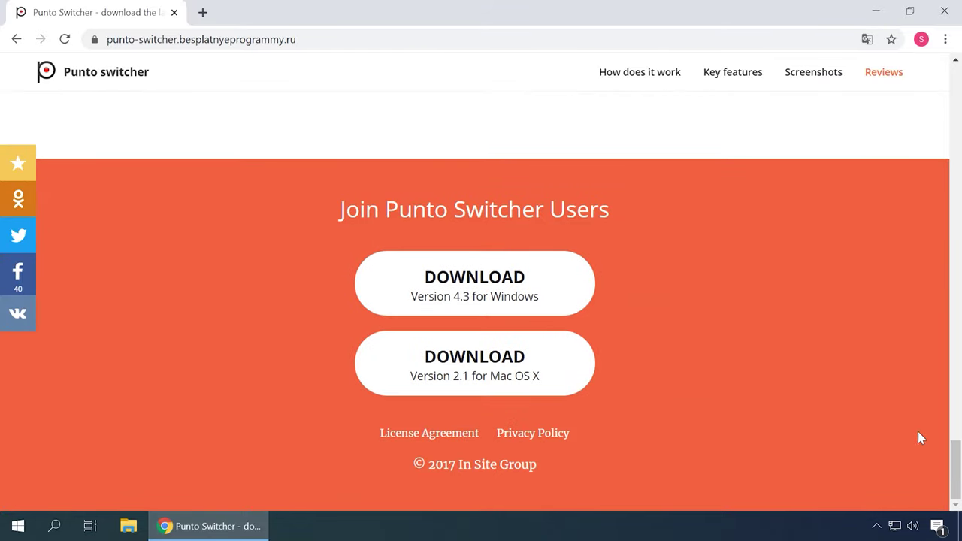
pyautogui.moveTo(955, 448); pyautogui.dragTo(955, 68)
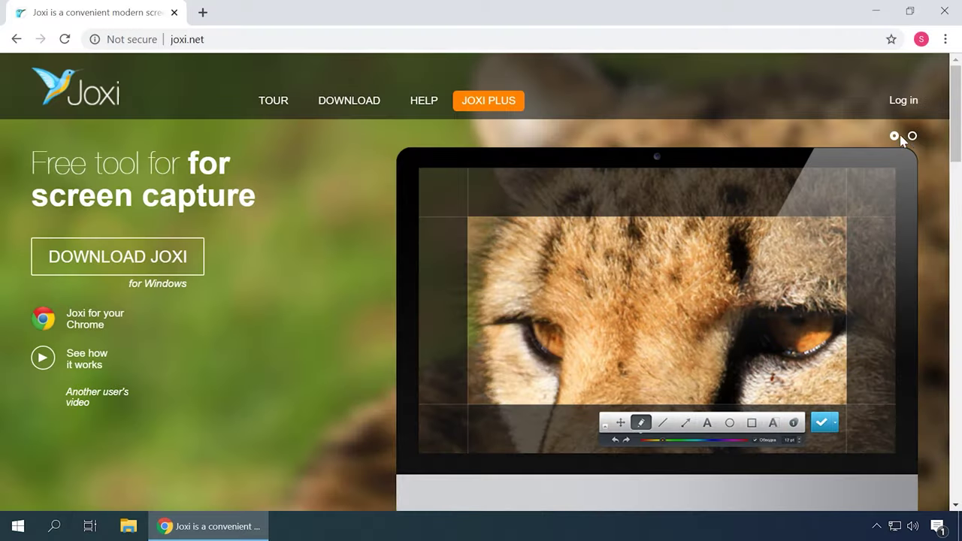
# Advance the Joxi showcase slide and scroll down to the Joxi Plus offer and daily stats
pyautogui.click(913, 137)
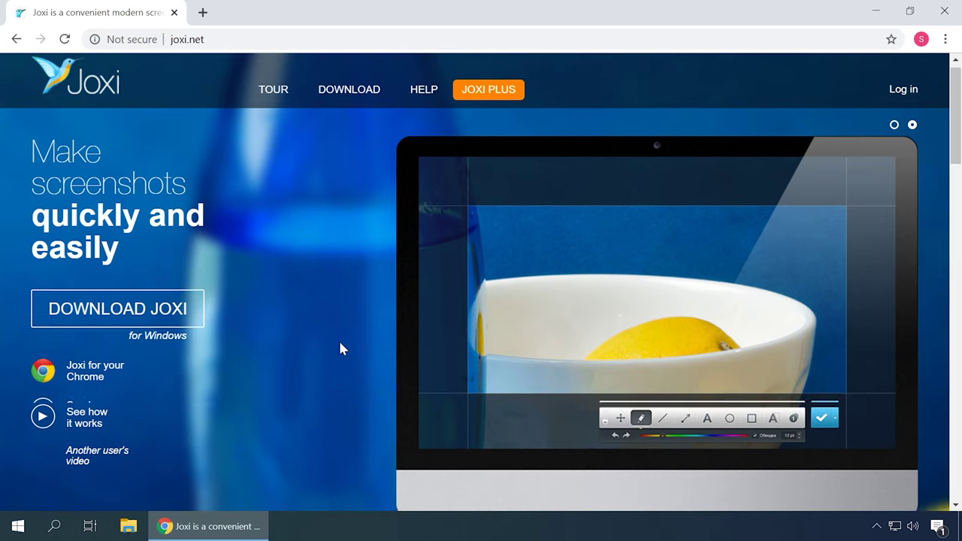
pyautogui.scroll(-5, 340, 348)
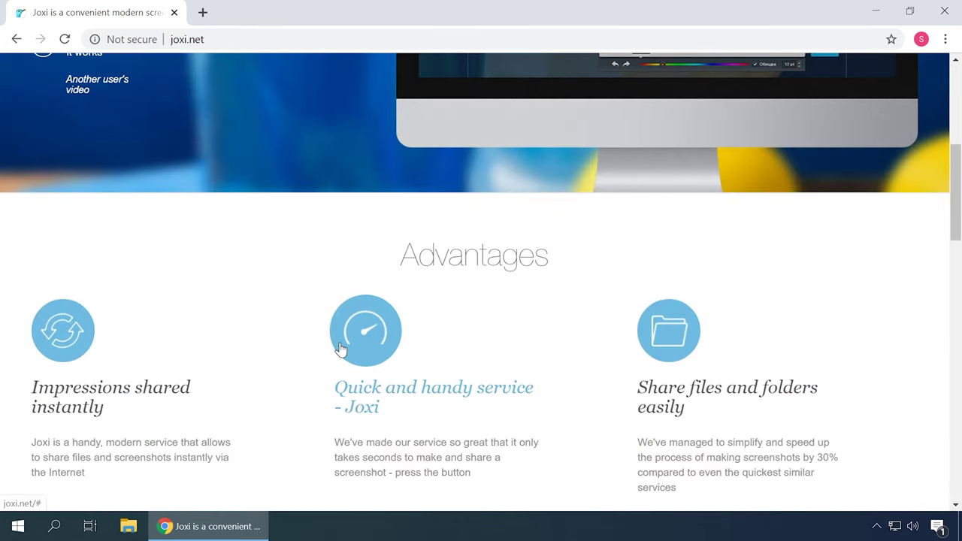
pyautogui.scroll(-5, 286, 383)
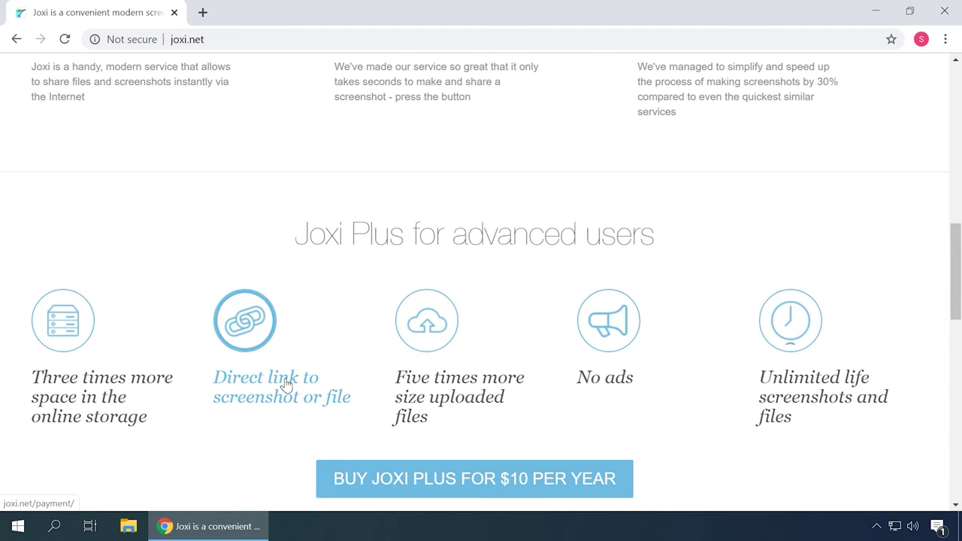
pyautogui.scroll(-5, 285, 383)
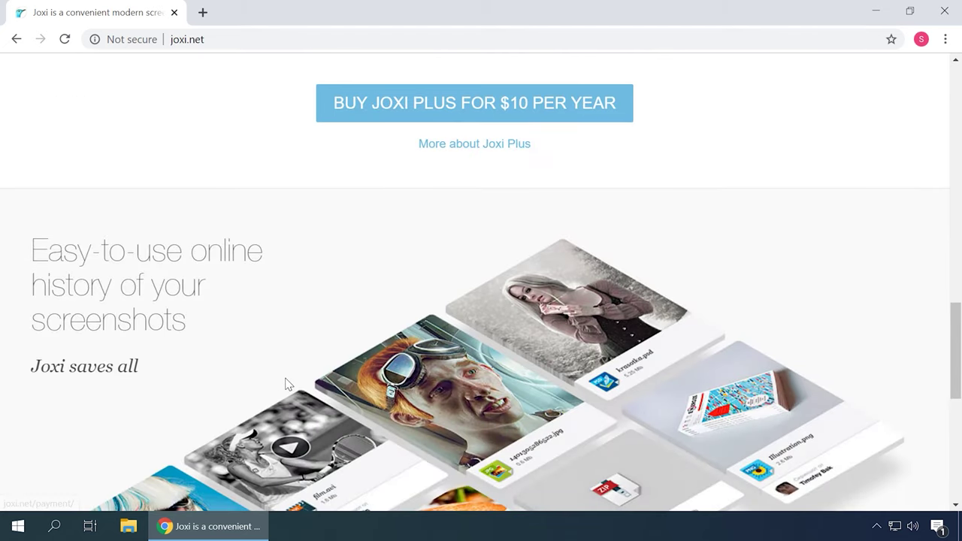
pyautogui.scroll(-2, 286, 384)
pyautogui.scroll(-1, 285, 383)
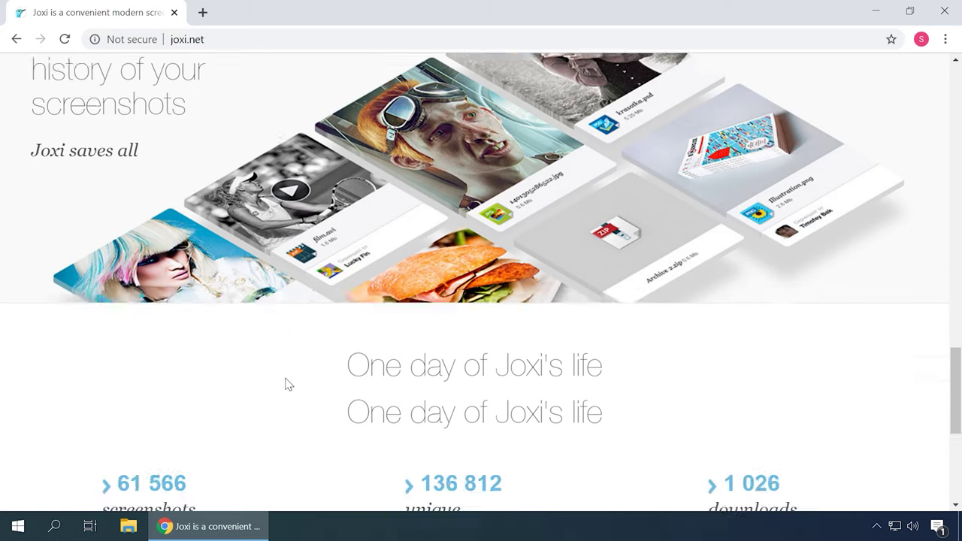
pyautogui.scroll(-3, 286, 384)
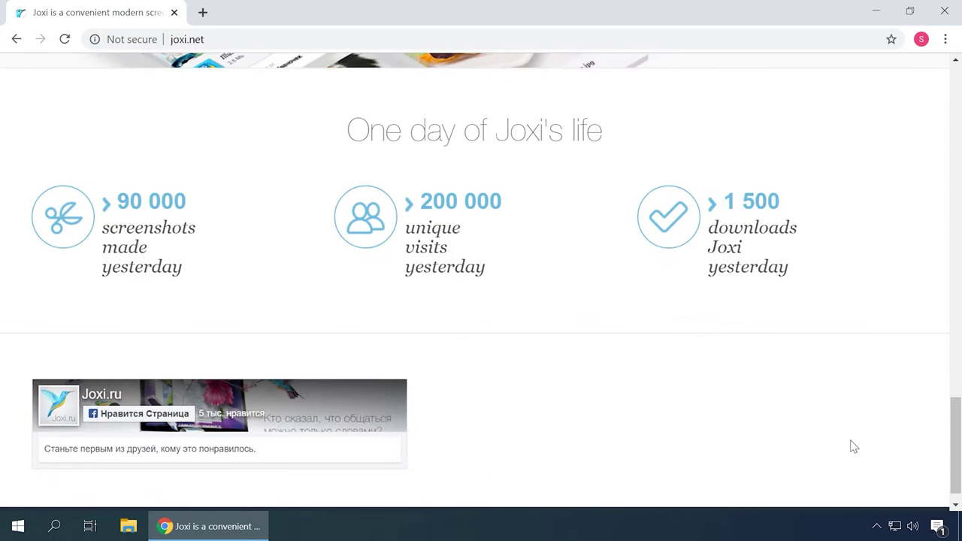
pyautogui.moveTo(956, 445); pyautogui.dragTo(944, 75)
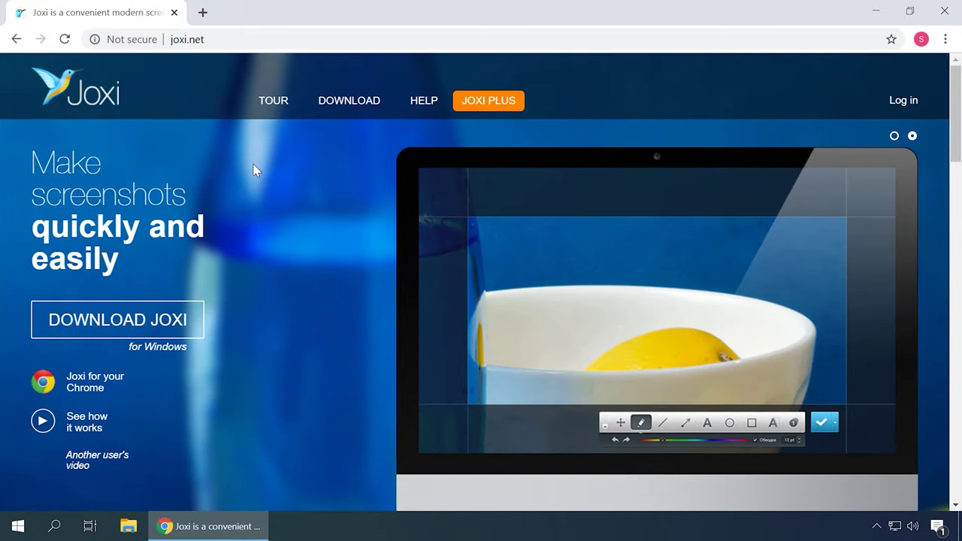
# Open the Joxi tour and preview its Mac OS and Linux versions before returning to Windows
pyautogui.click(273, 103)
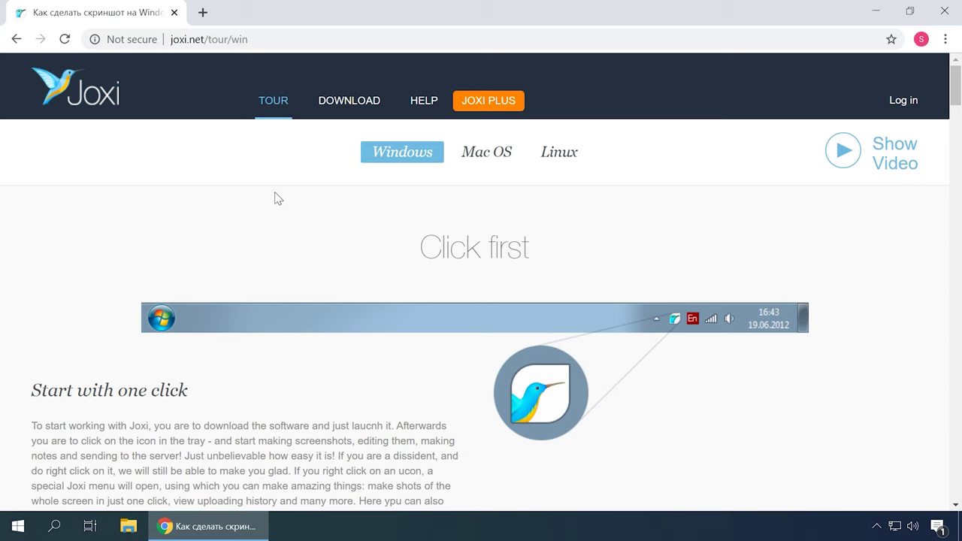
pyautogui.click(501, 159)
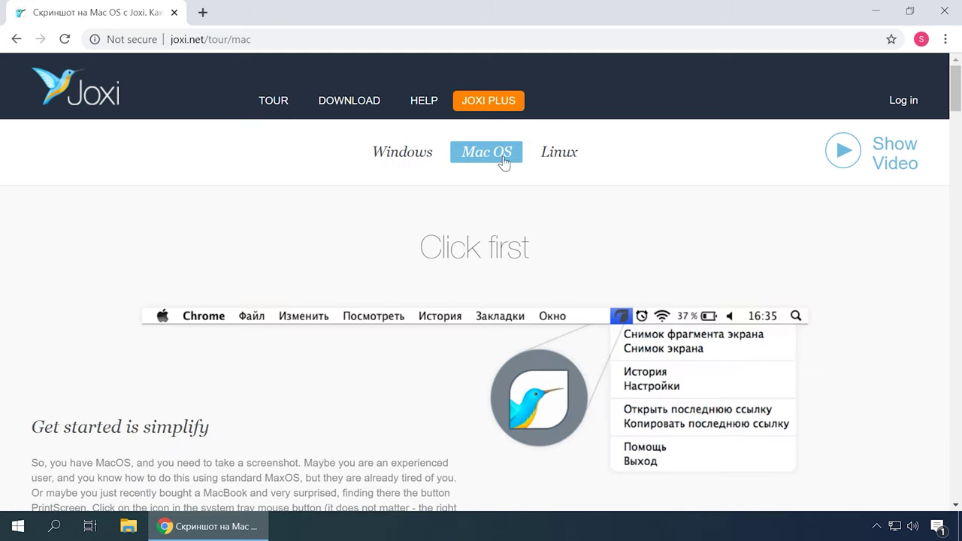
pyautogui.click(548, 163)
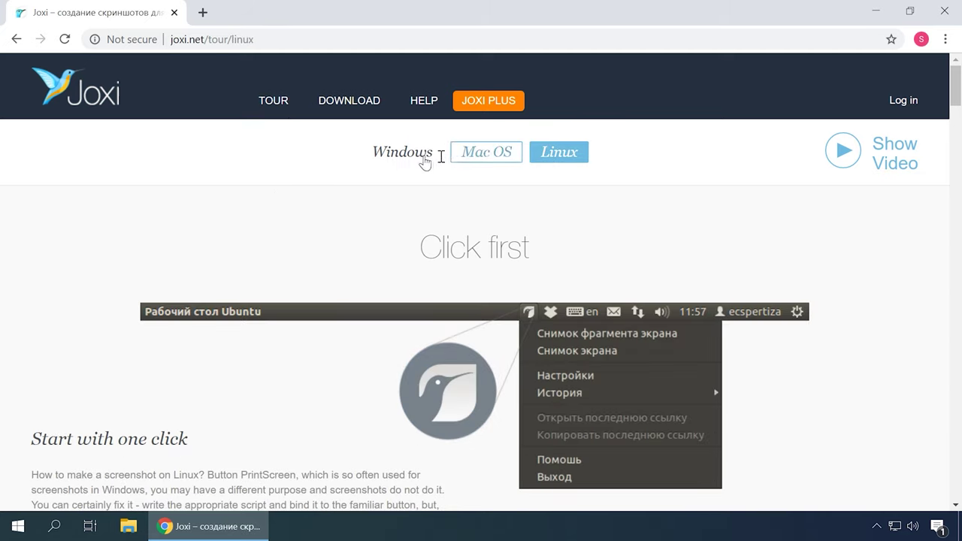
pyautogui.click(412, 159)
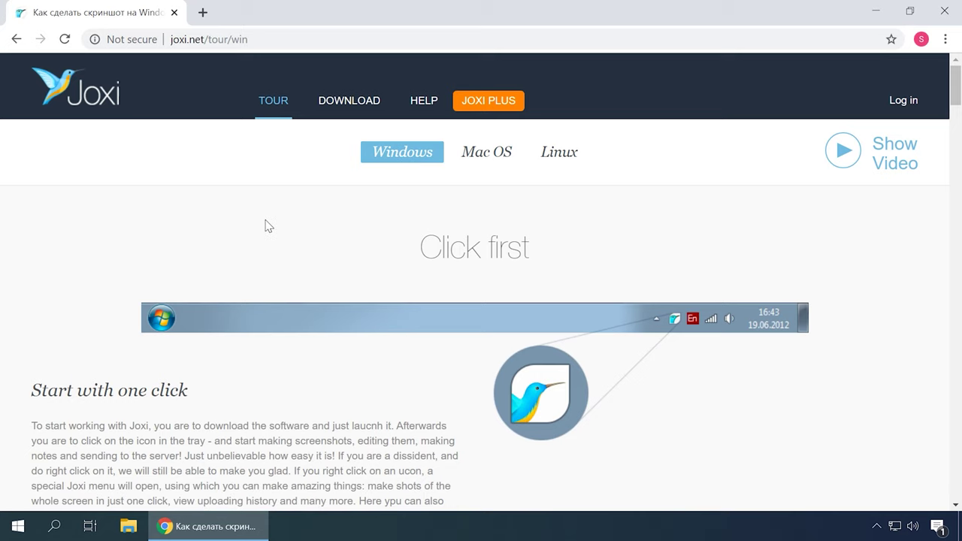
# Scroll down through the Windows feature tour of Joxi
pyautogui.scroll(-5, 269, 225)
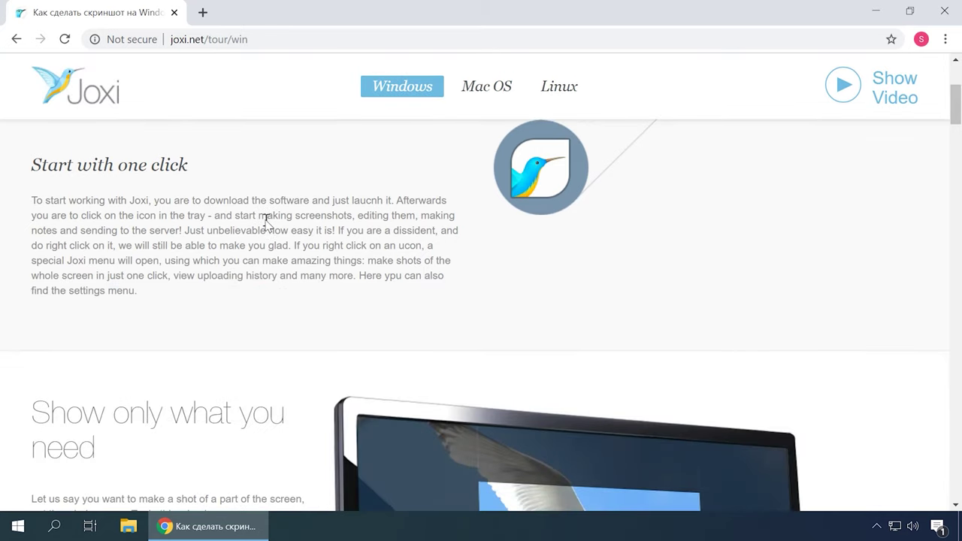
pyautogui.scroll(-1, 267, 224)
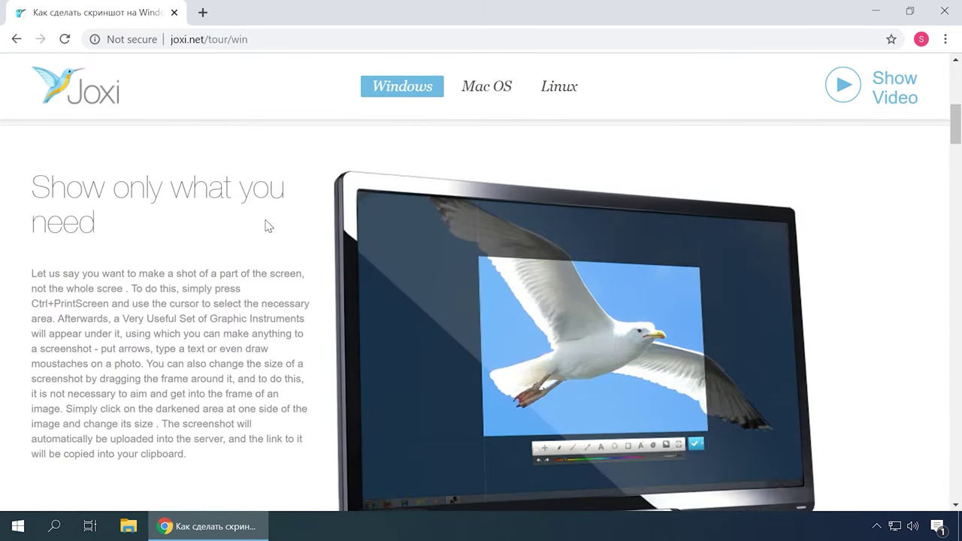
pyautogui.scroll(-8, 269, 226)
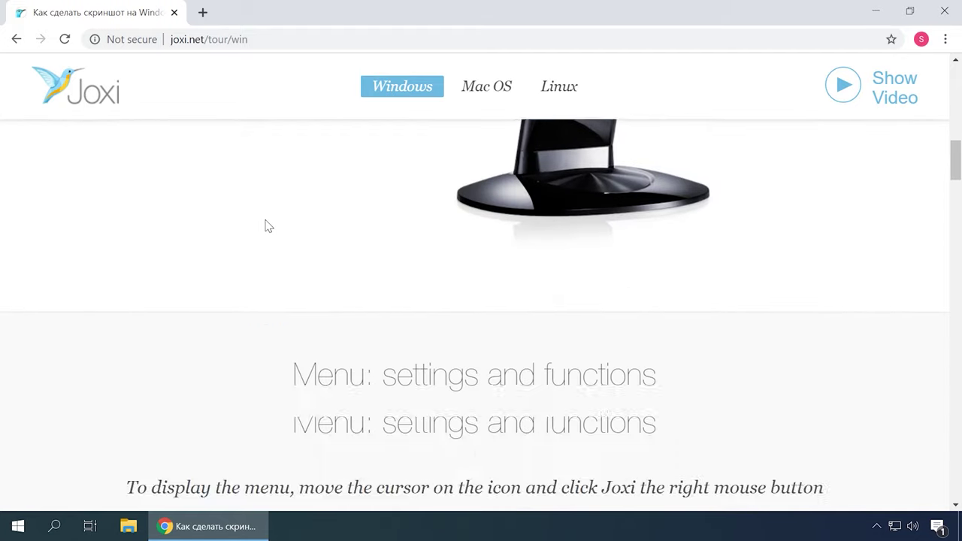
pyautogui.scroll(-2, 269, 225)
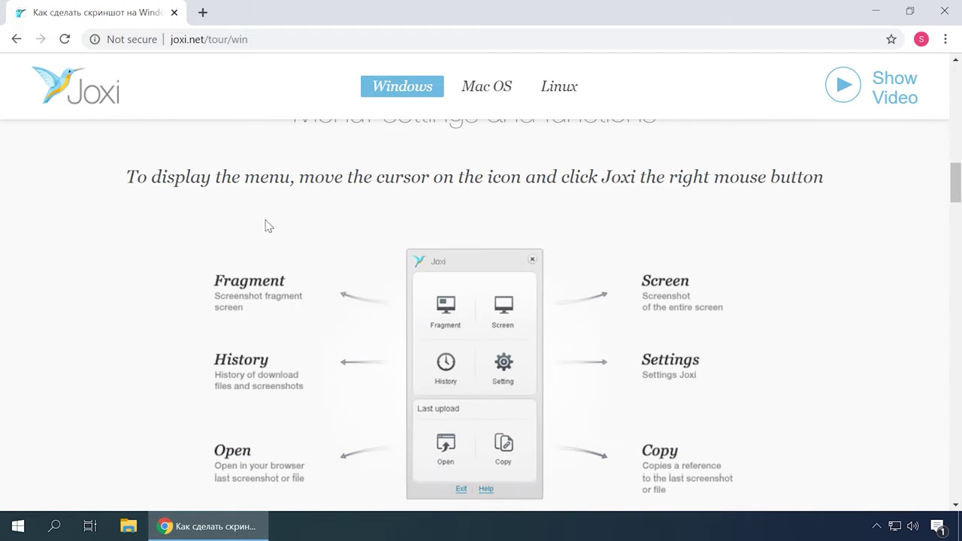
pyautogui.scroll(-6, 269, 225)
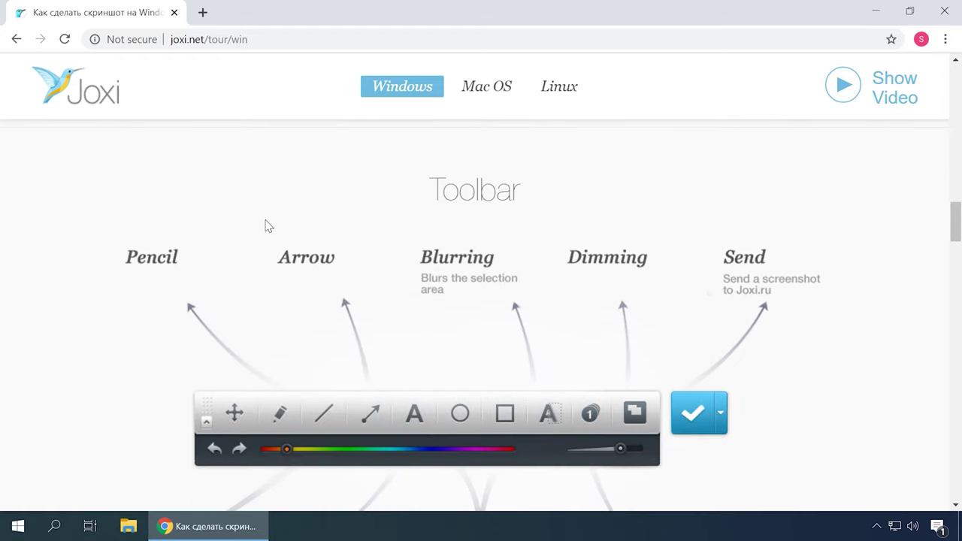
pyautogui.scroll(-7, 268, 226)
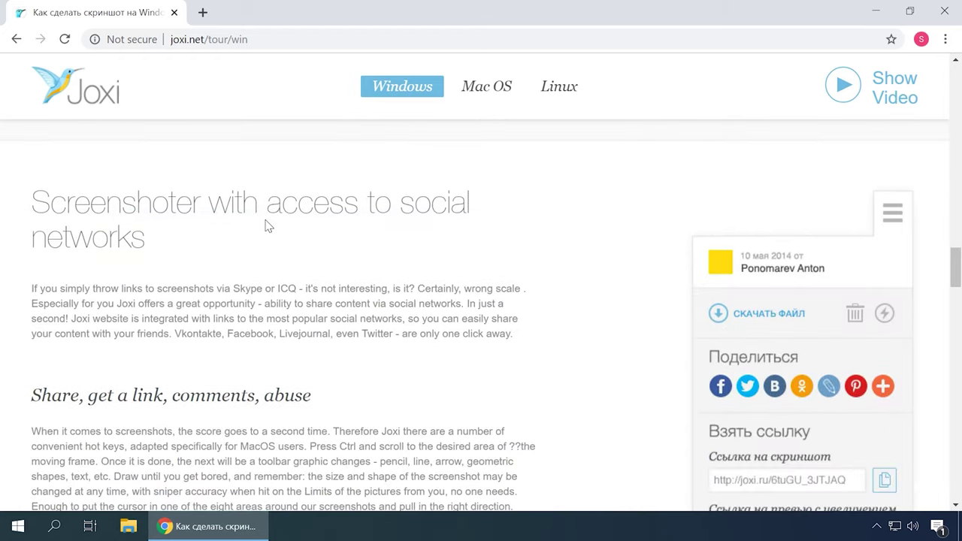
pyautogui.scroll(-8, 269, 226)
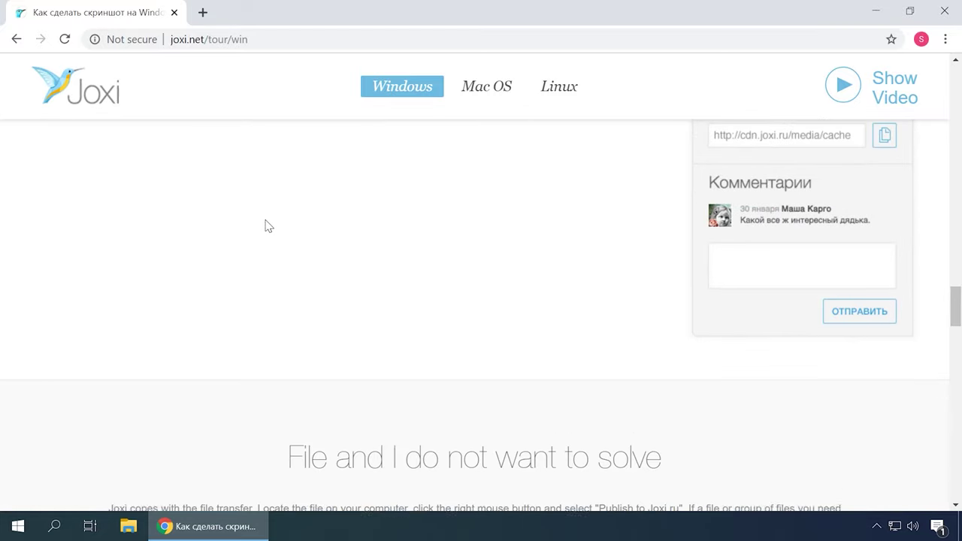
pyautogui.scroll(-5, 269, 225)
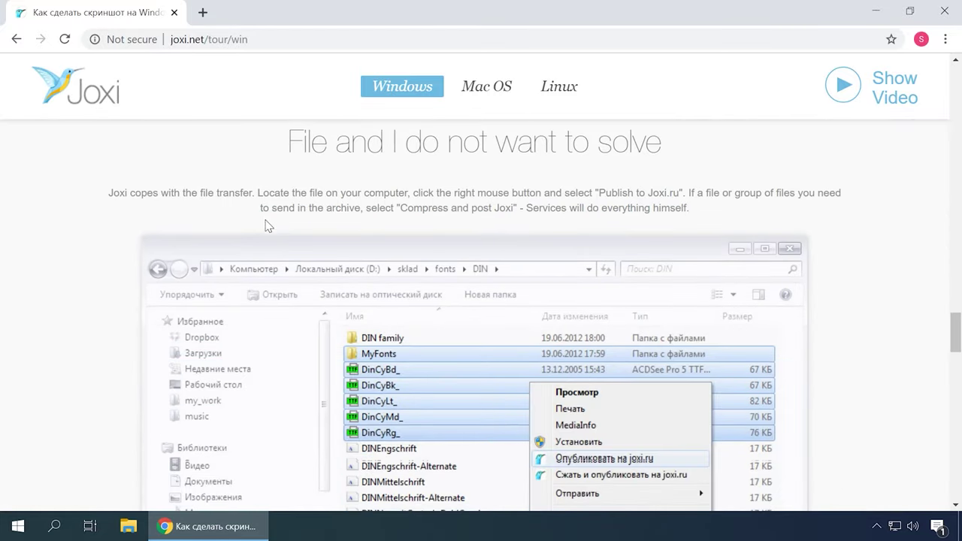
pyautogui.scroll(-6, 268, 225)
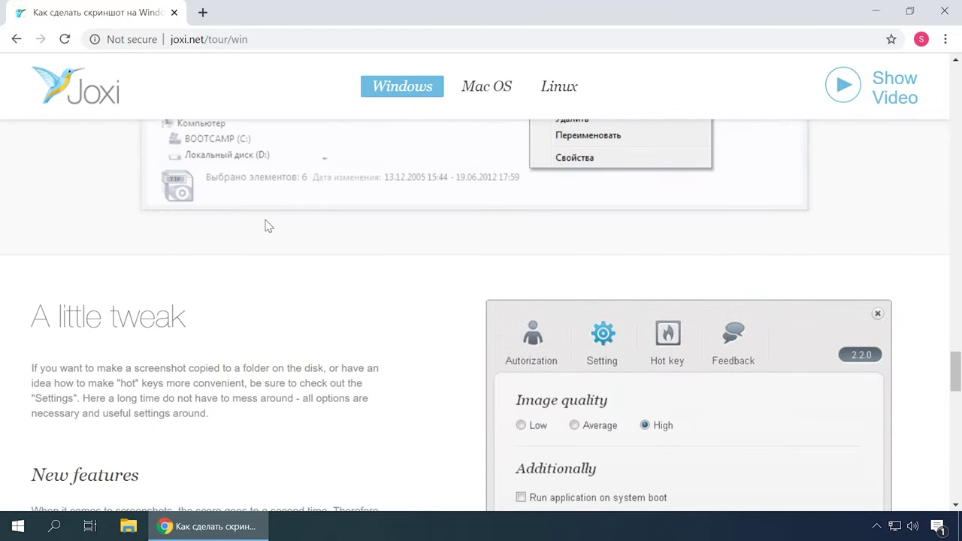
pyautogui.scroll(-5, 269, 225)
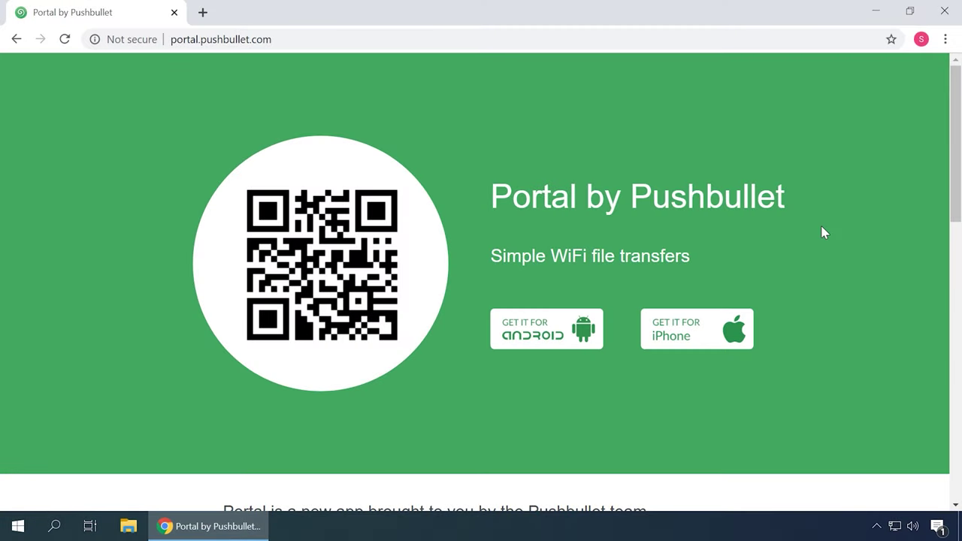
# Play the Portal introduction video and zoom the page in with Ctrl+Plus
pyautogui.scroll(-4, 825, 233)
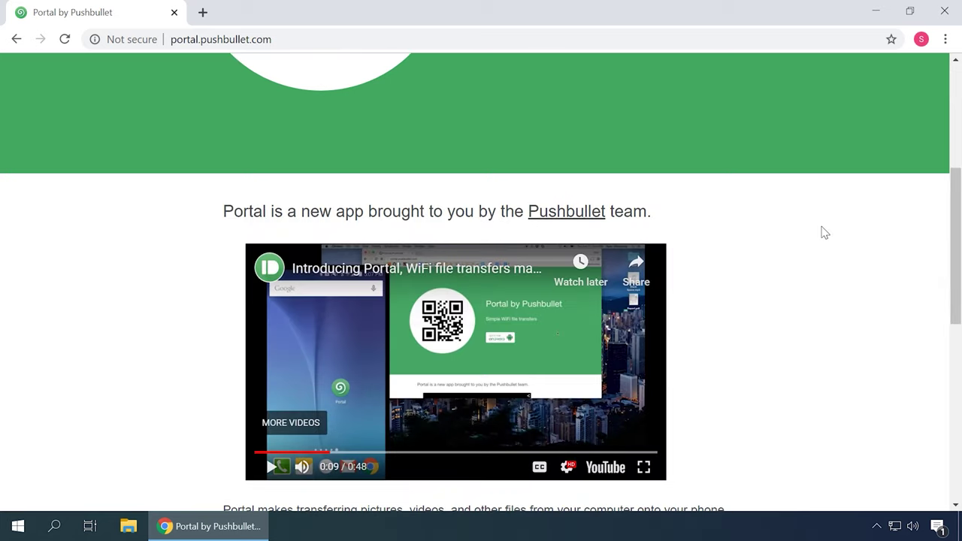
pyautogui.click(271, 467)
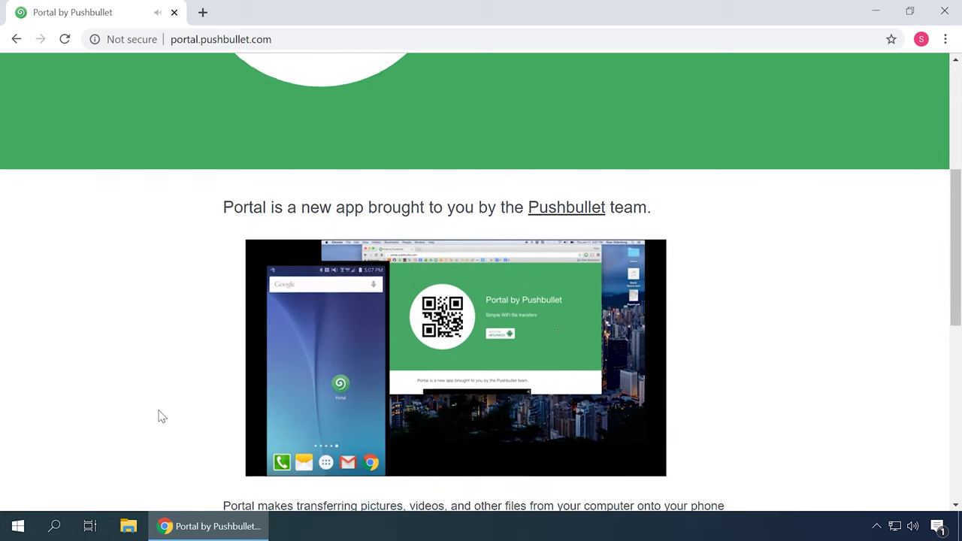
pyautogui.scroll(-1, 462, 493)
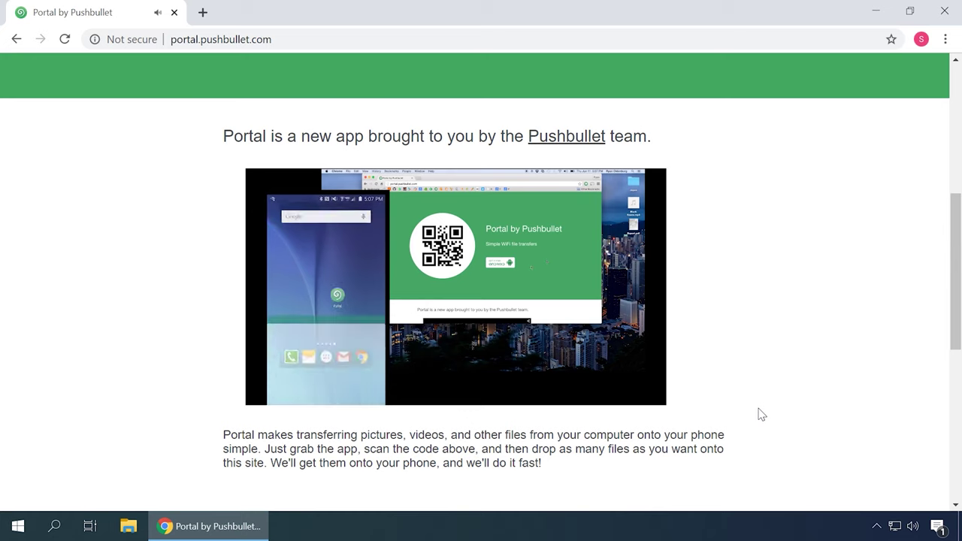
pyautogui.hotkey('ctrl', '+')
pyautogui.hotkey('ctrl', '+')
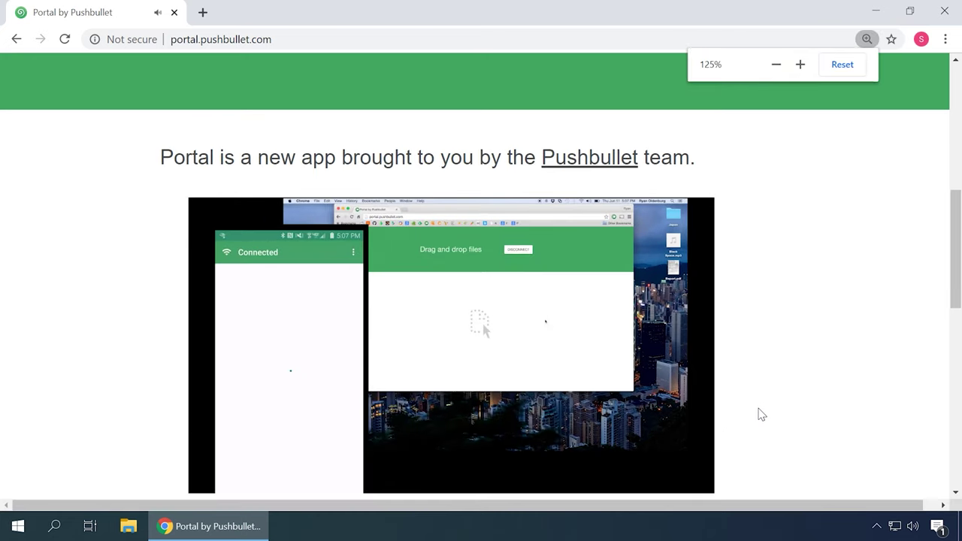
pyautogui.scroll(-1, 762, 414)
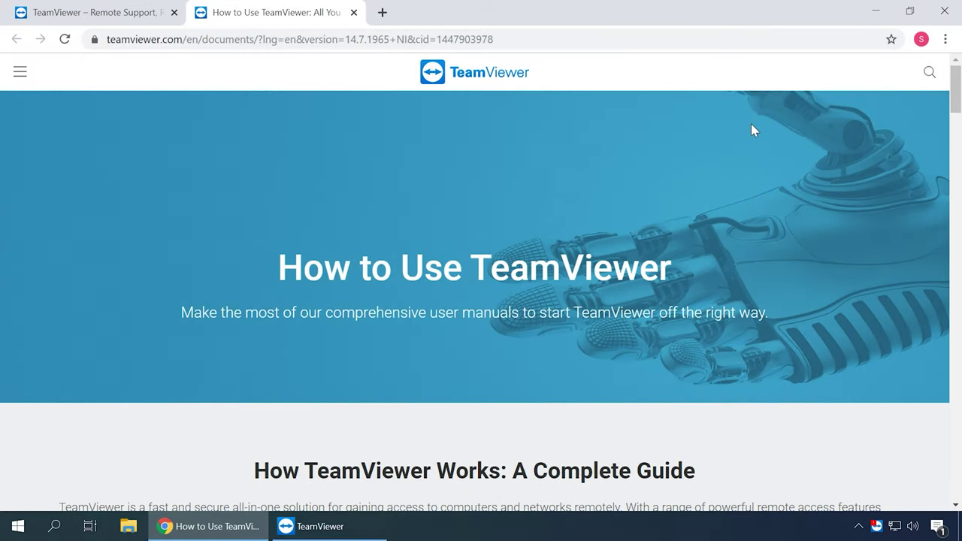
# Scroll the TeamViewer manuals page to its footer and bring the TeamViewer app forward
pyautogui.scroll(-3, 754, 130)
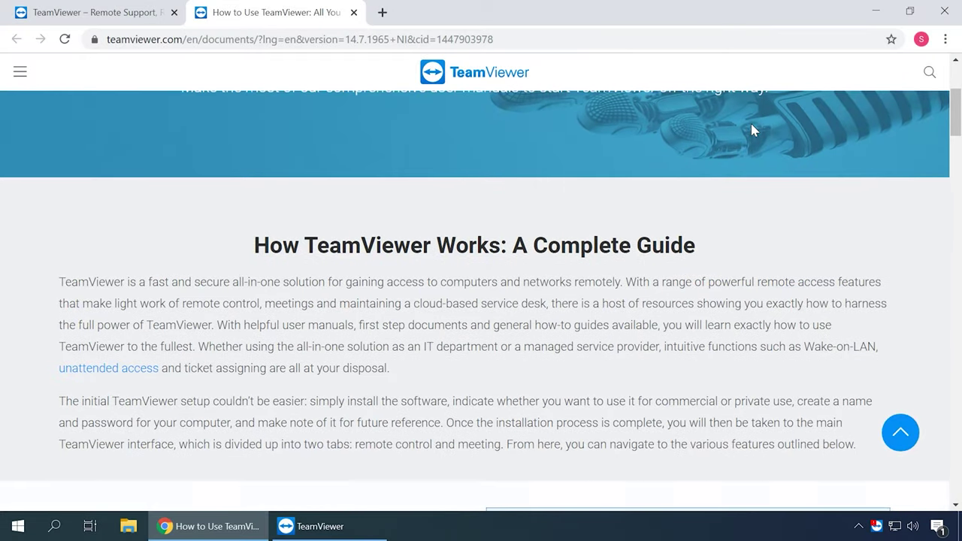
pyautogui.scroll(-4, 754, 130)
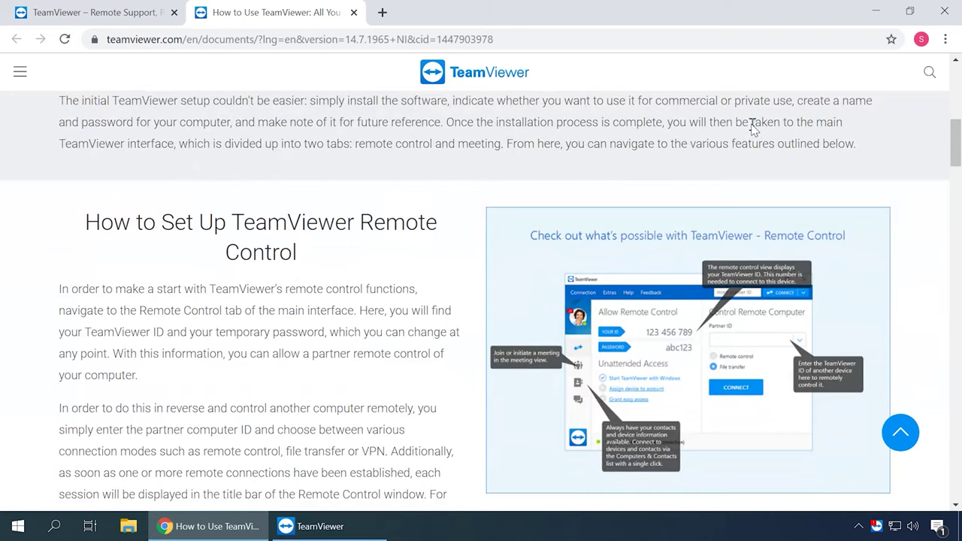
pyautogui.scroll(-5, 754, 130)
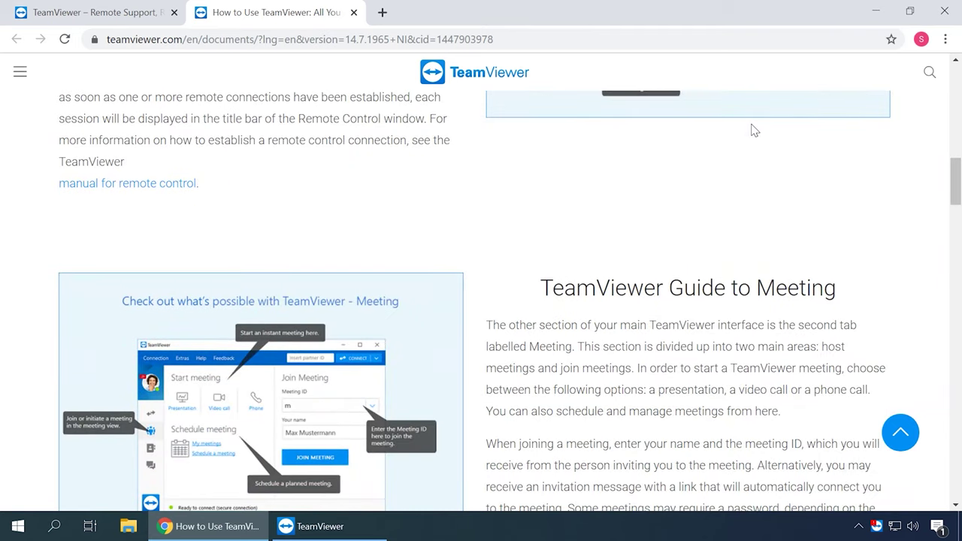
pyautogui.scroll(-1, 754, 130)
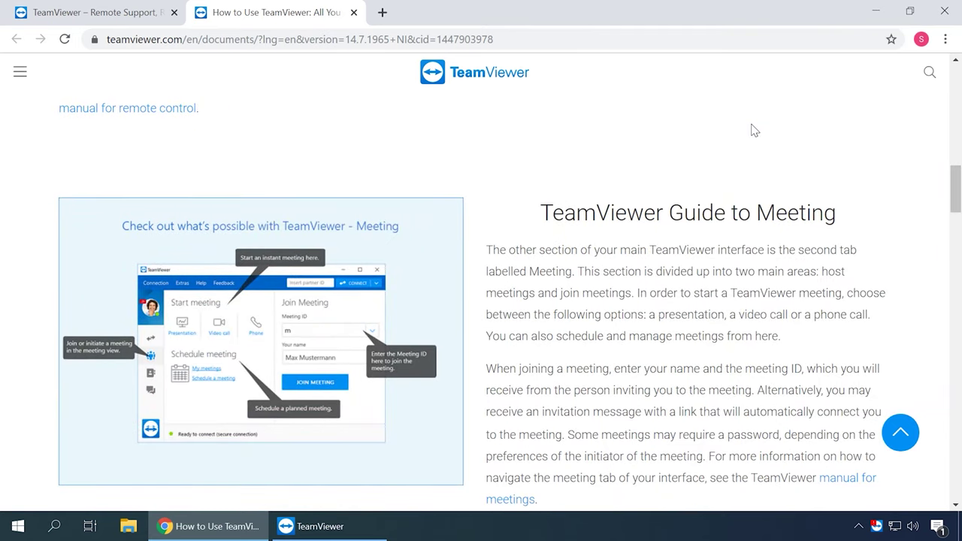
pyautogui.scroll(-5, 754, 130)
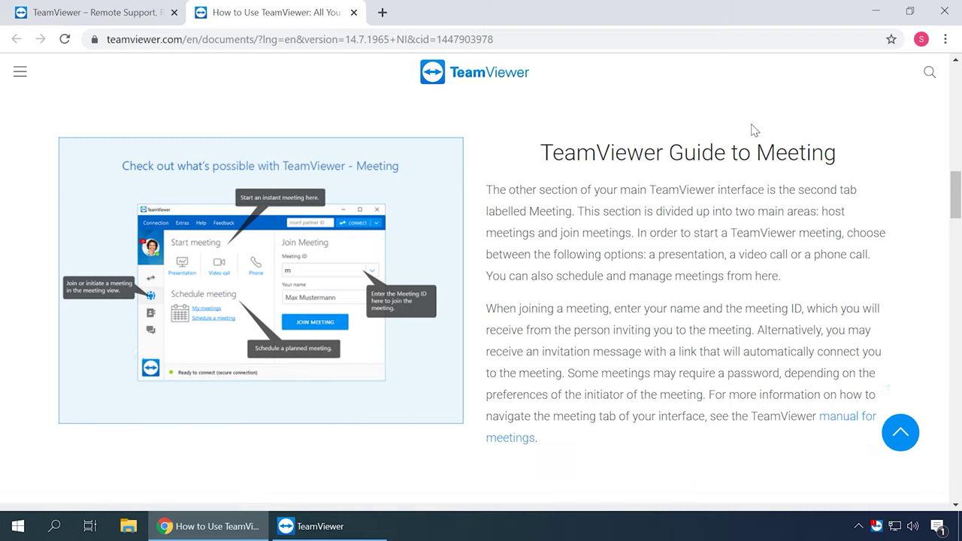
pyautogui.scroll(-5, 754, 130)
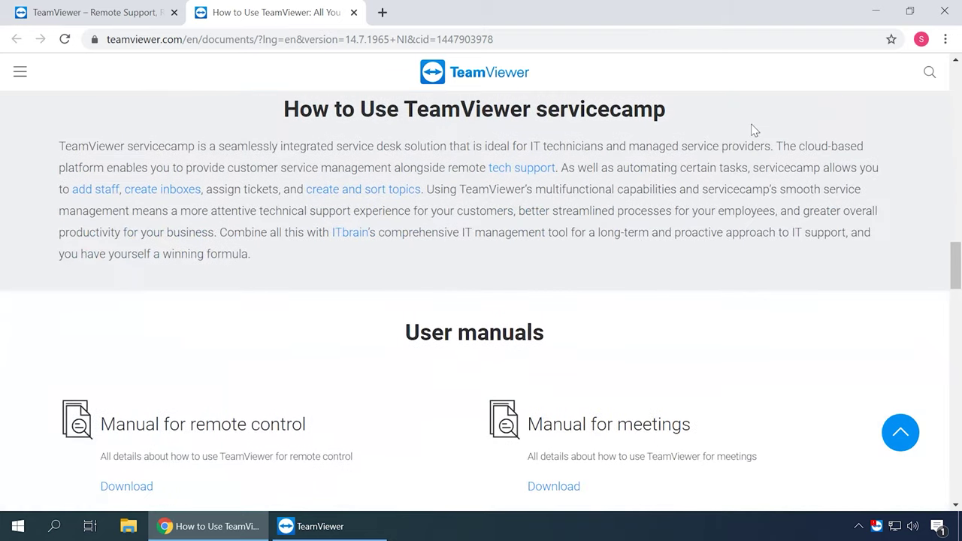
pyautogui.scroll(-3, 754, 130)
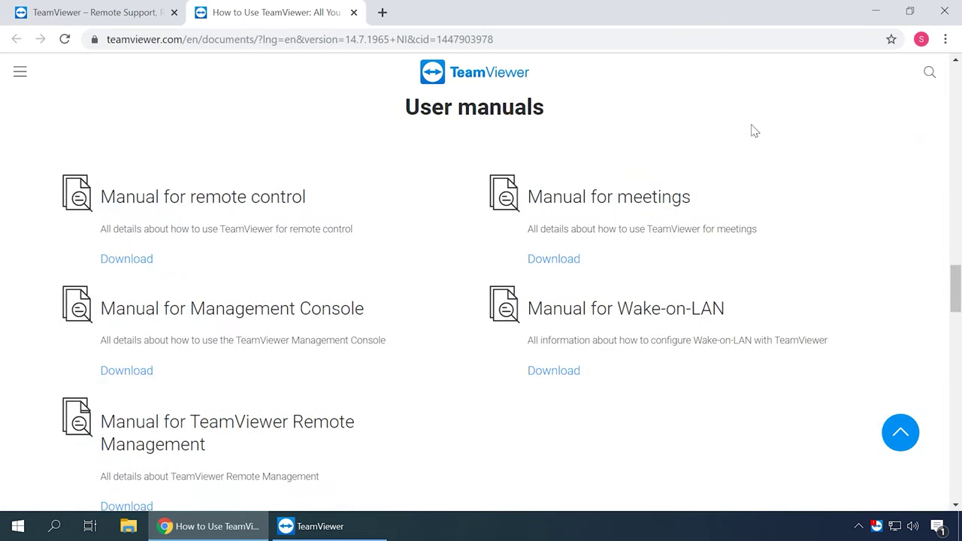
pyautogui.scroll(-4, 754, 130)
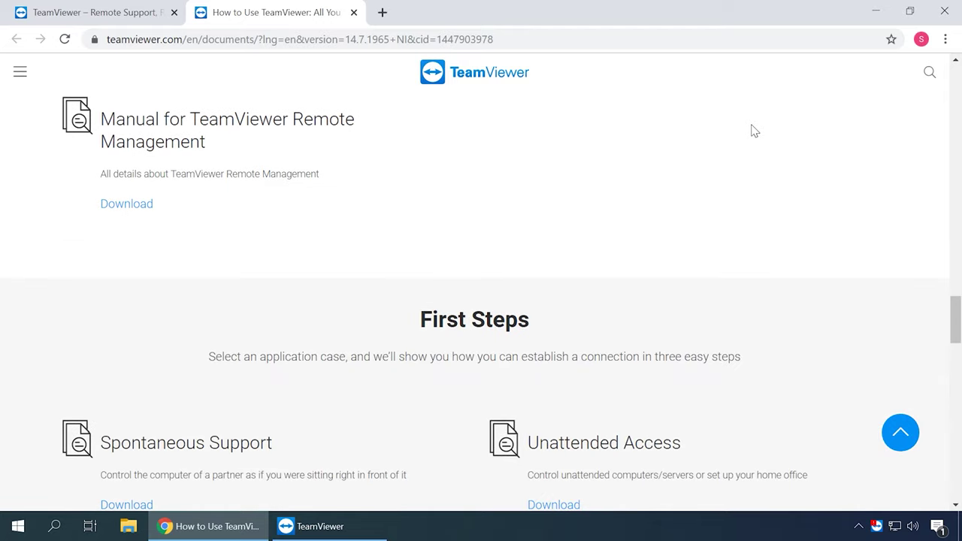
pyautogui.scroll(-3, 754, 130)
pyautogui.scroll(-4, 754, 131)
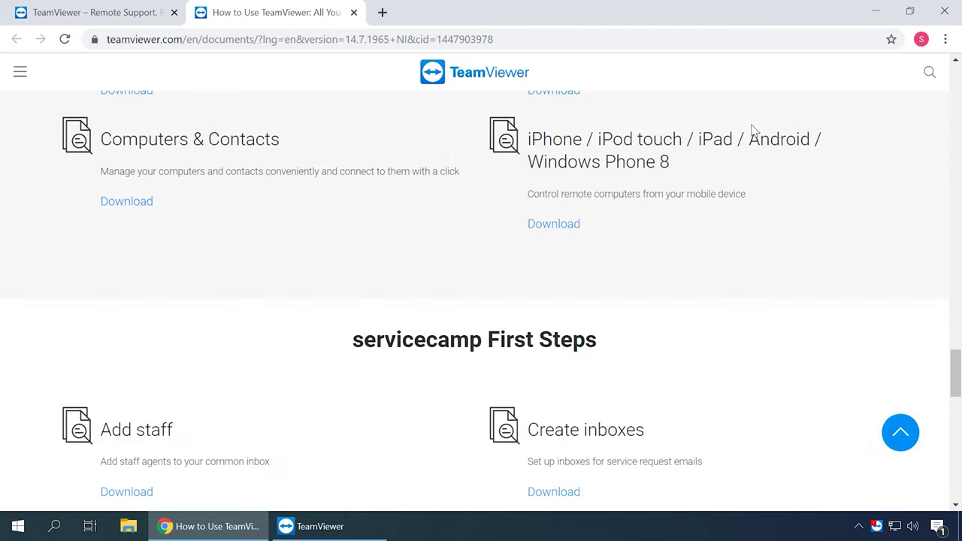
pyautogui.scroll(-3, 754, 130)
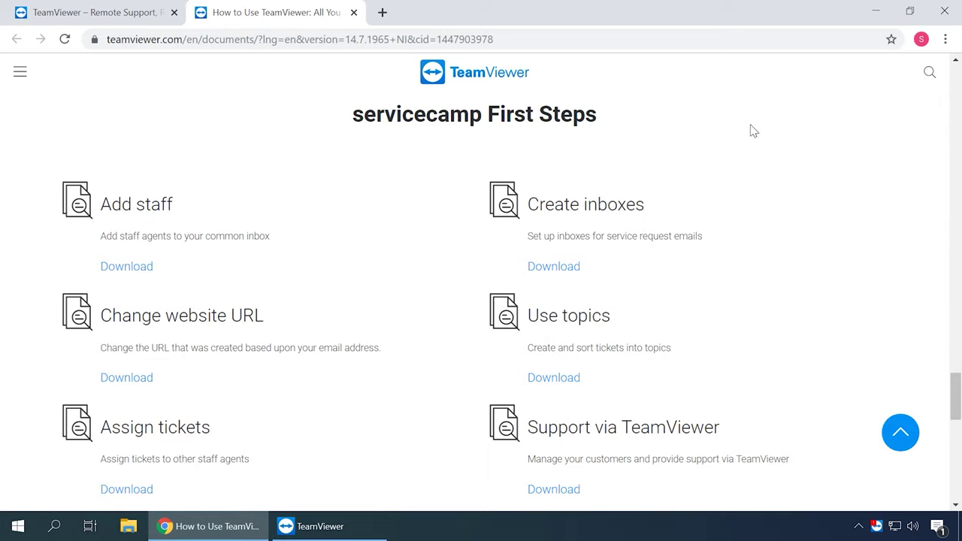
pyautogui.scroll(-4, 754, 131)
pyautogui.scroll(-4, 755, 131)
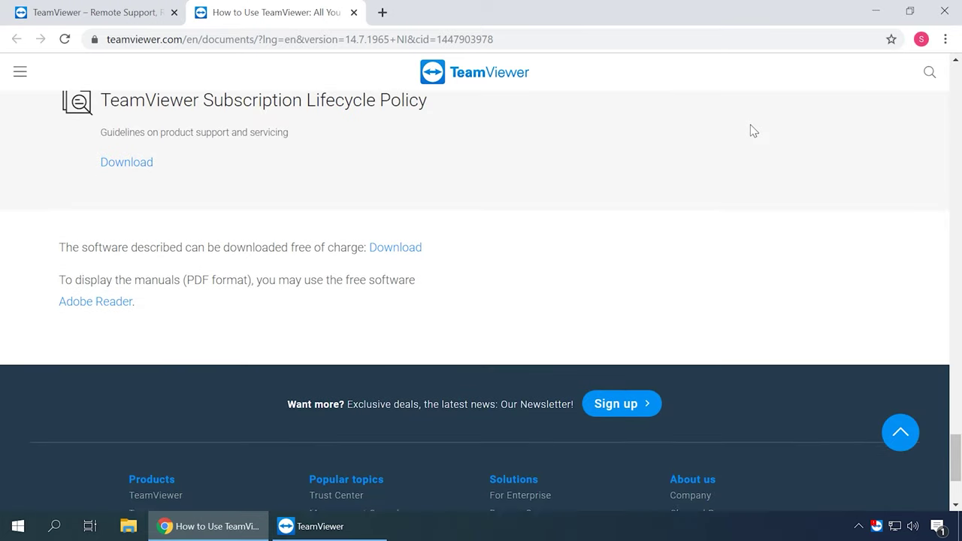
pyautogui.click(321, 528)
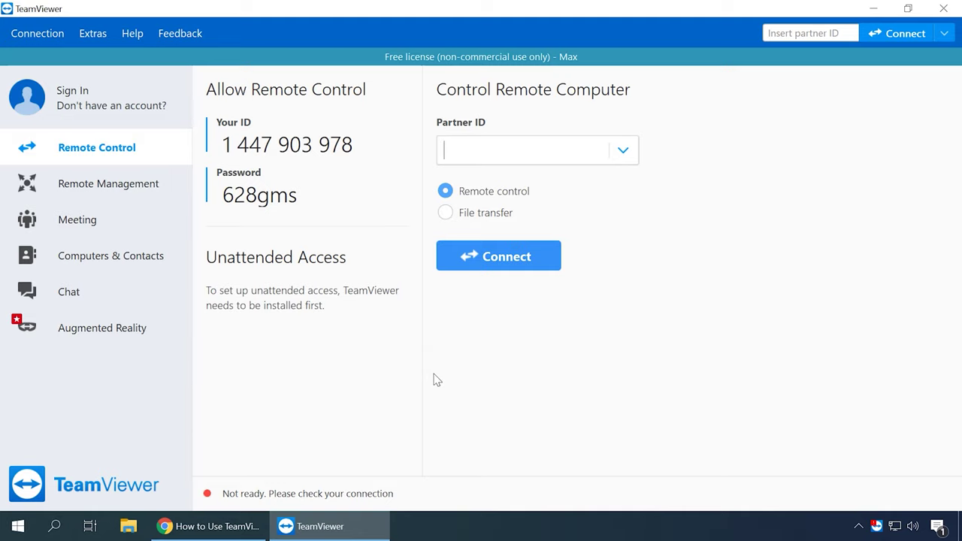
# Look through the Remote Management, Meeting, Computers & Contacts, Chat and Augmented Reality sections, then Remote Control
pyautogui.click(149, 190)
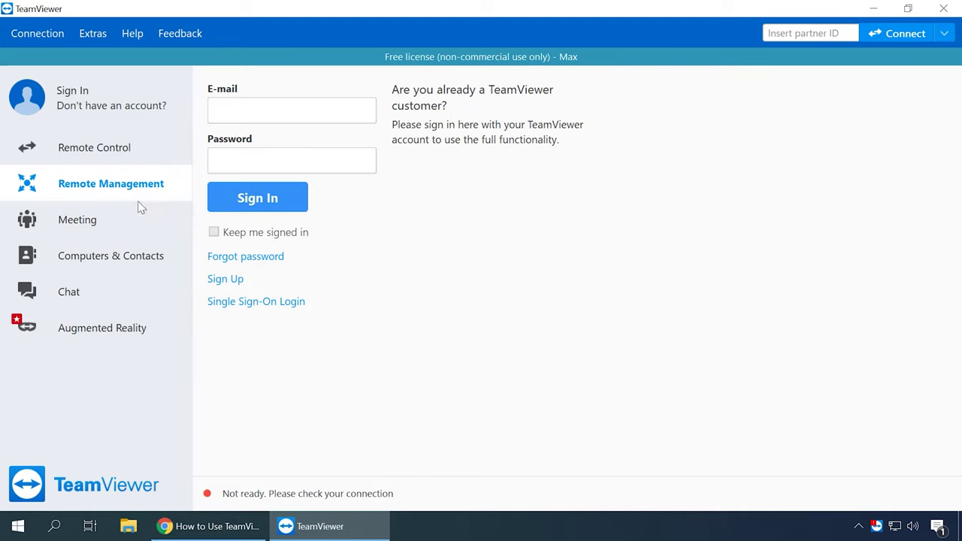
pyautogui.click(134, 226)
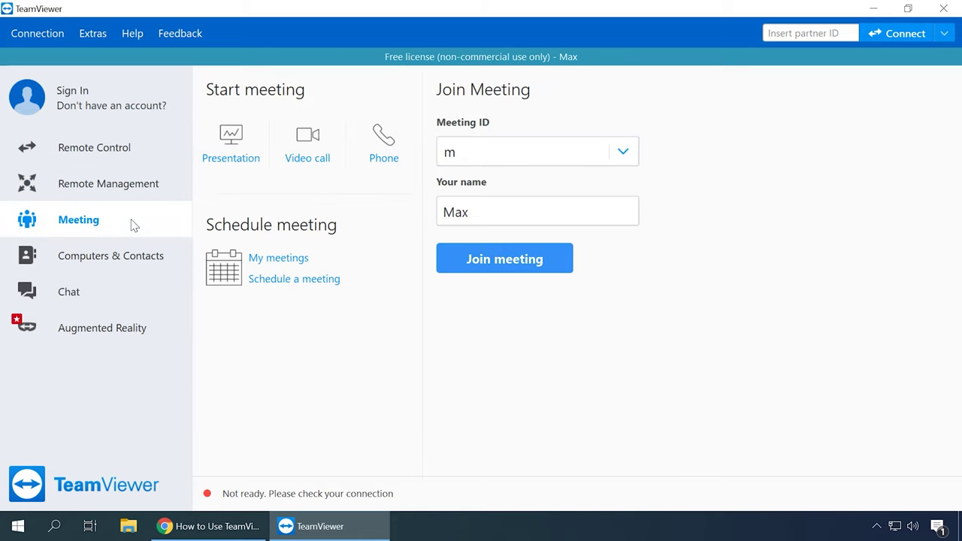
pyautogui.click(127, 259)
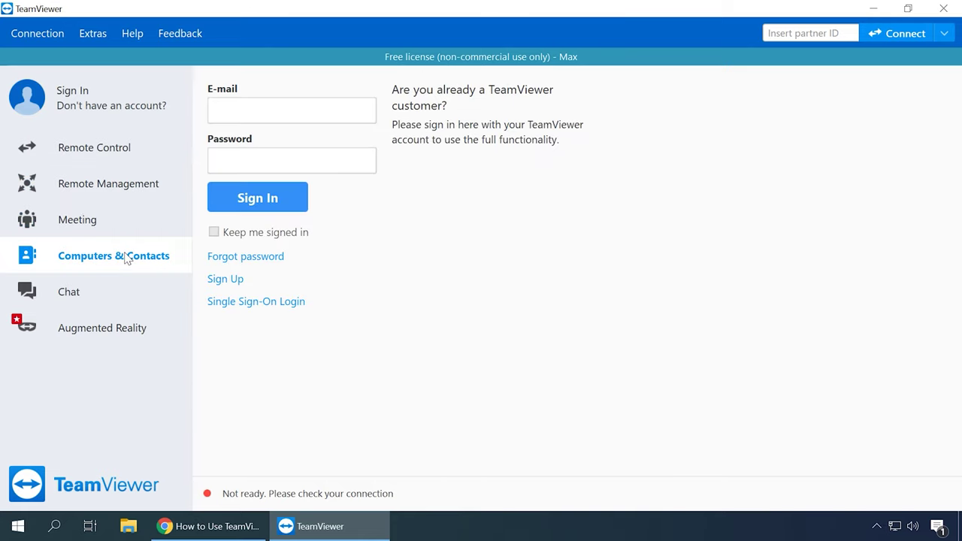
pyautogui.click(112, 295)
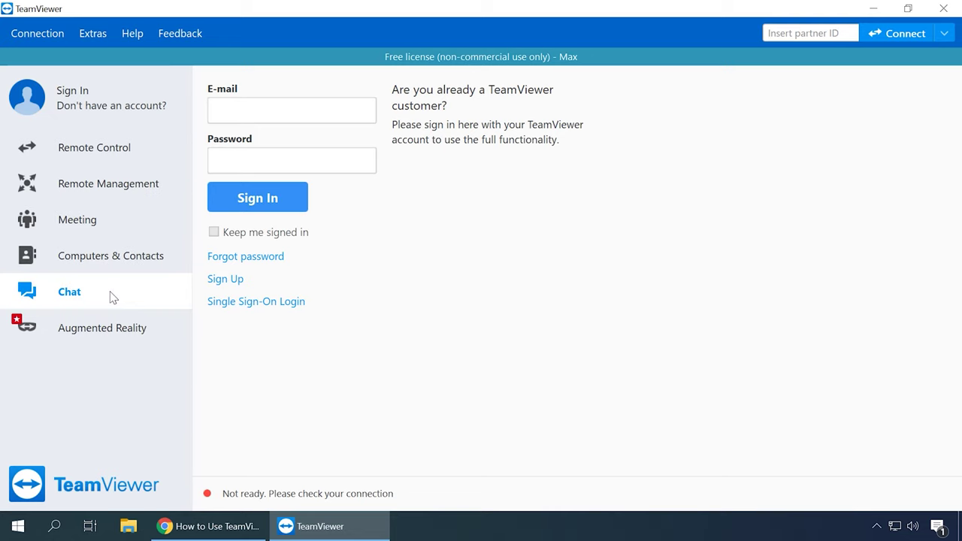
pyautogui.click(111, 335)
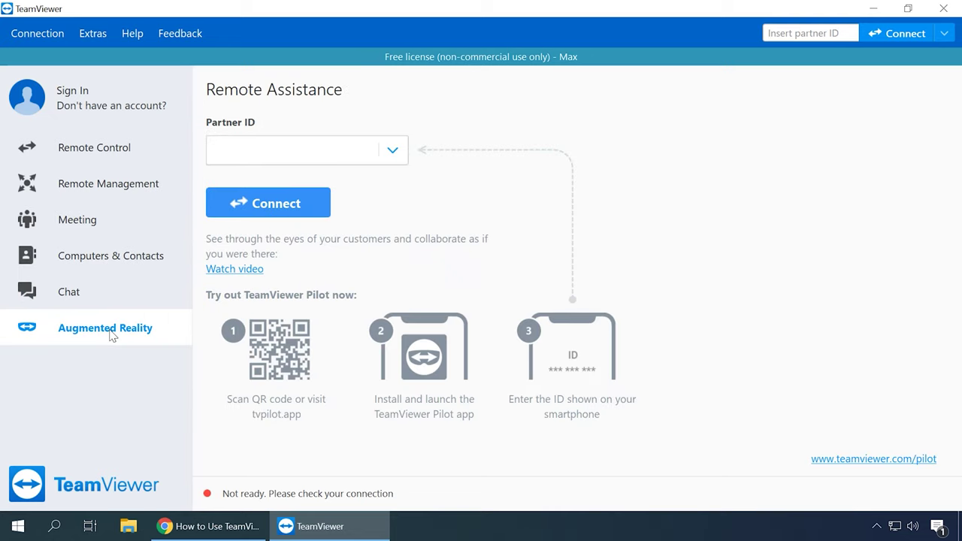
pyautogui.click(97, 149)
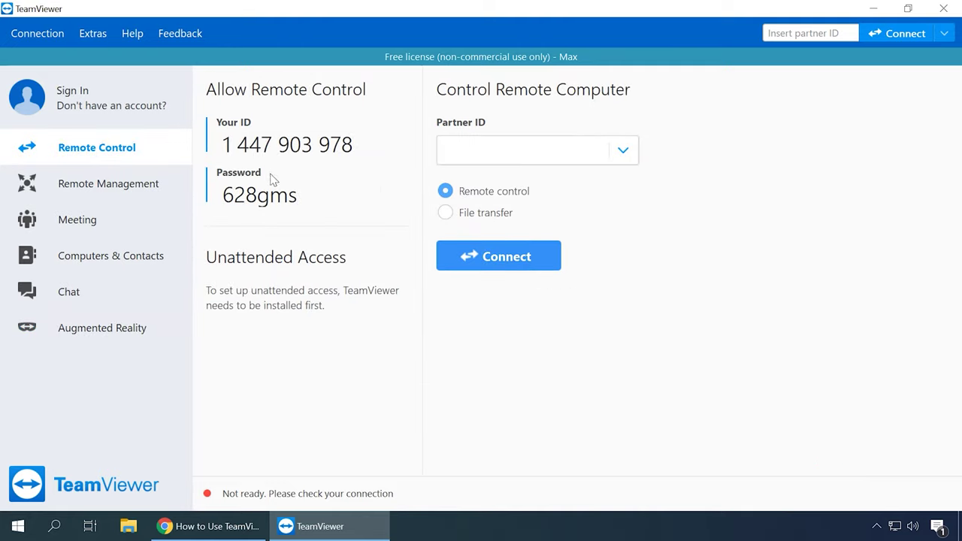
# Create a new random access password, then choose Set personal password
pyautogui.click(393, 196)
pyautogui.click(412, 220)
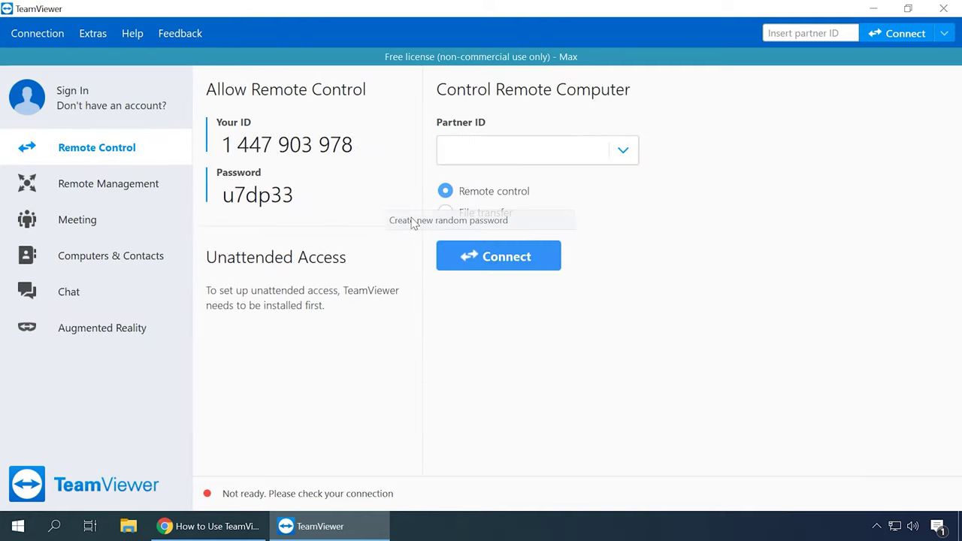
pyautogui.click(394, 194)
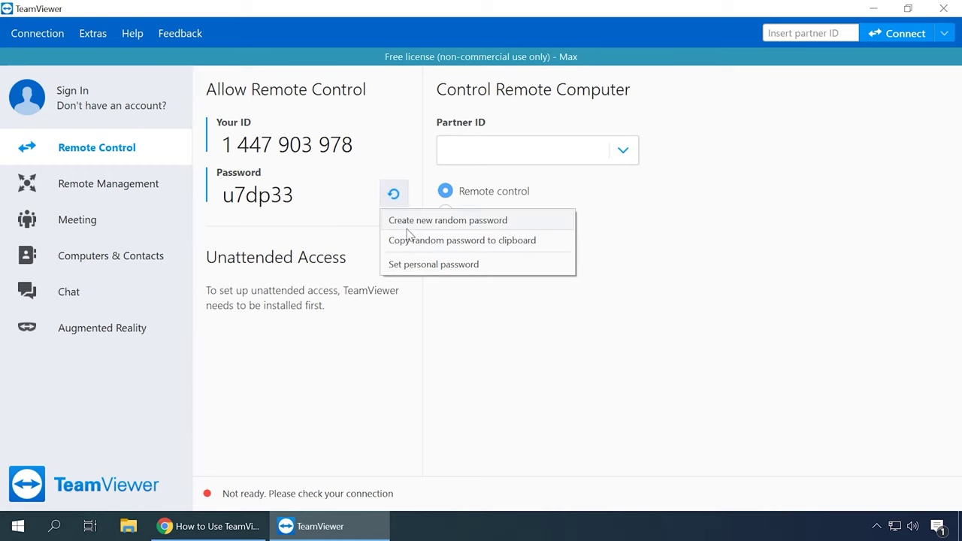
pyautogui.click(408, 263)
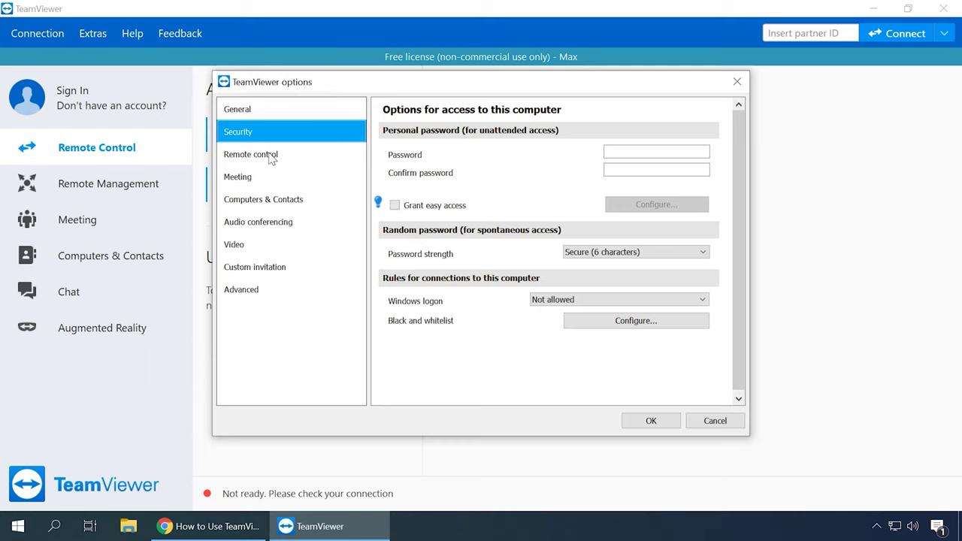
# Browse the remote control, meeting, account, audio, video and invitation options, then show all advanced options
pyautogui.click(271, 156)
pyautogui.click(267, 182)
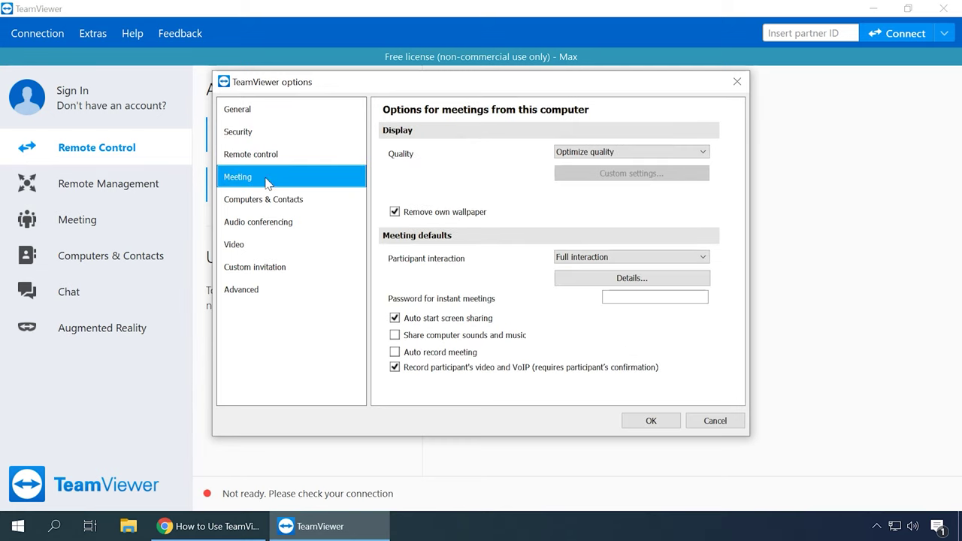
pyautogui.click(270, 205)
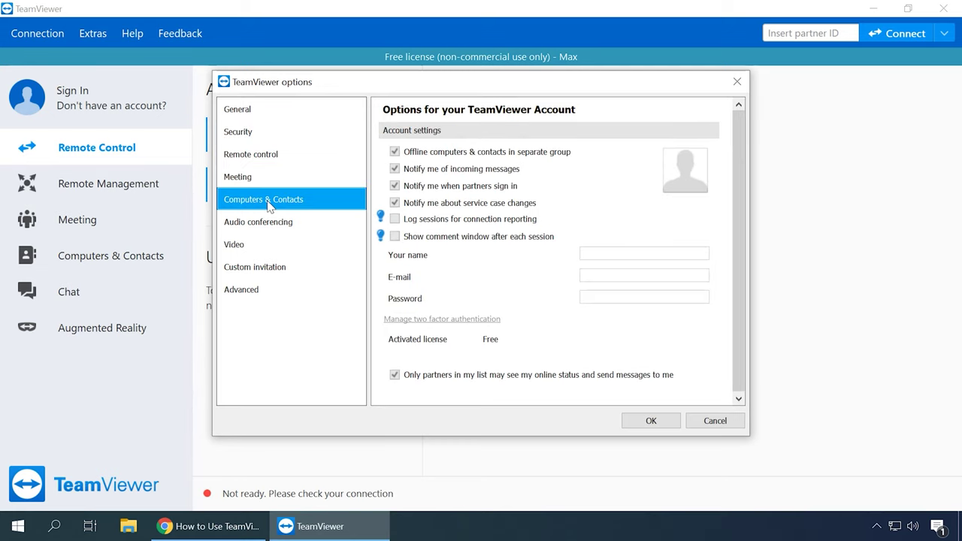
pyautogui.click(274, 223)
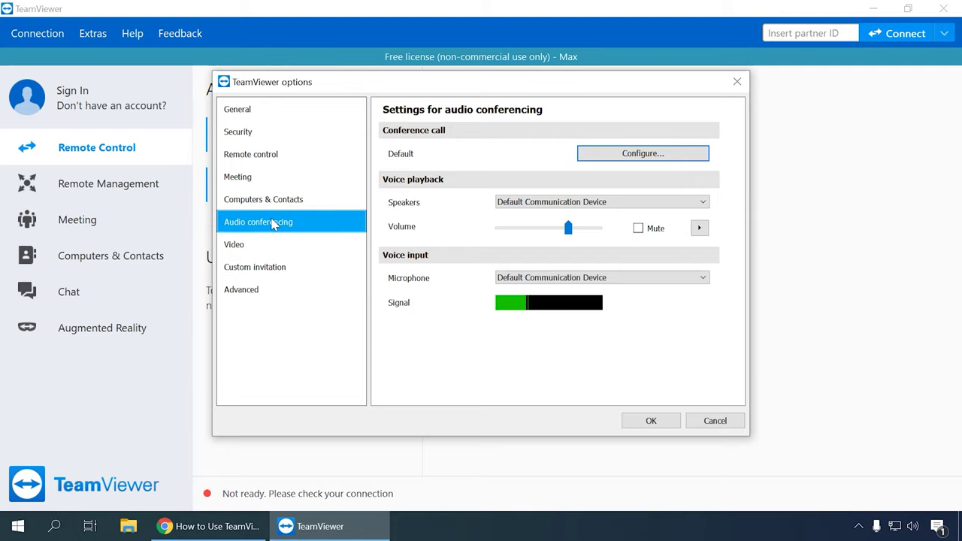
pyautogui.click(244, 248)
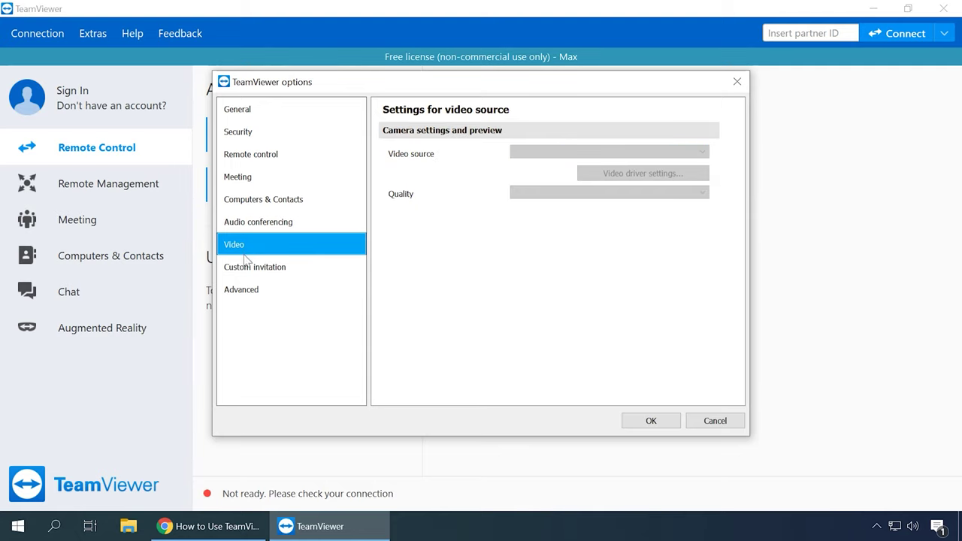
pyautogui.click(250, 269)
pyautogui.click(255, 297)
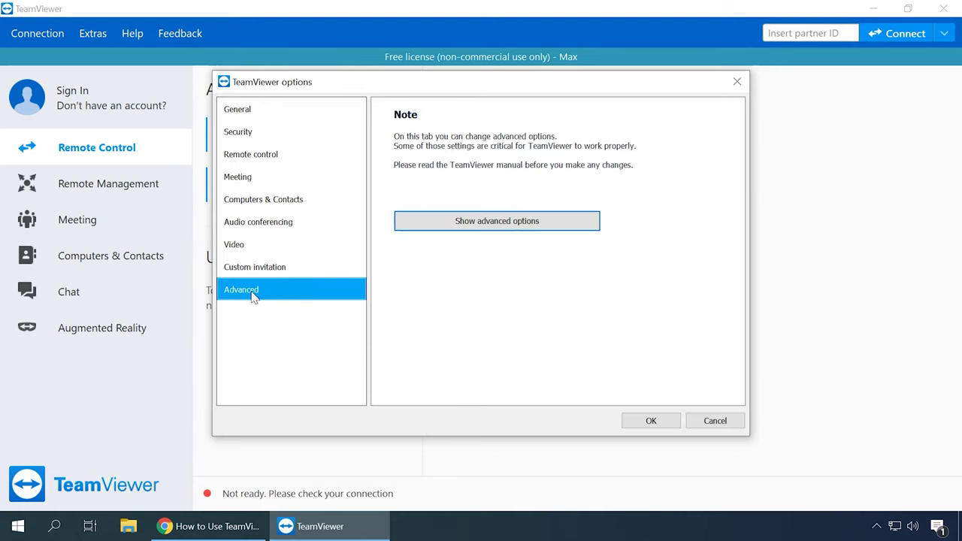
pyautogui.click(461, 223)
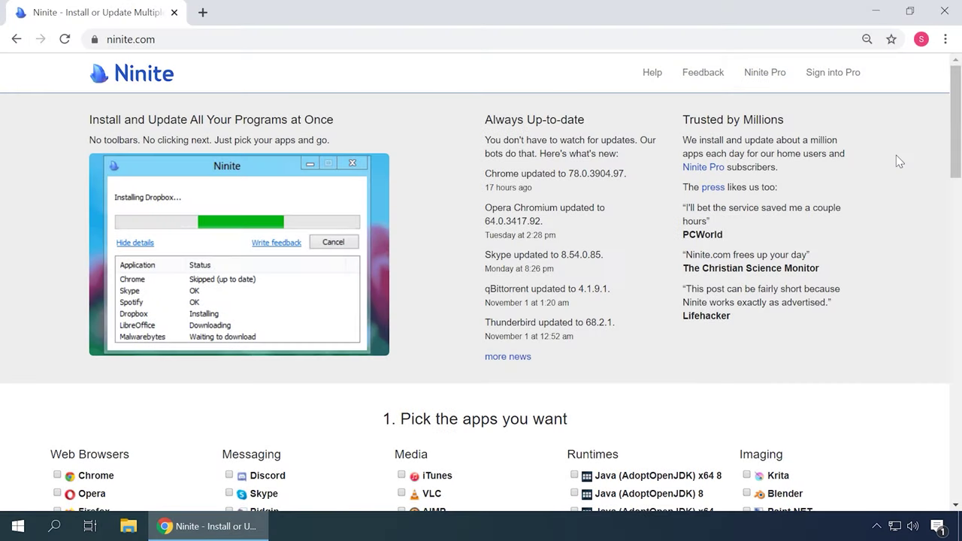
# Tick Chrome, GIMP, Steam, TeamViewer 14, FileZilla and Notepad++ on Ninite and get the installer
pyautogui.scroll(-3, 897, 156)
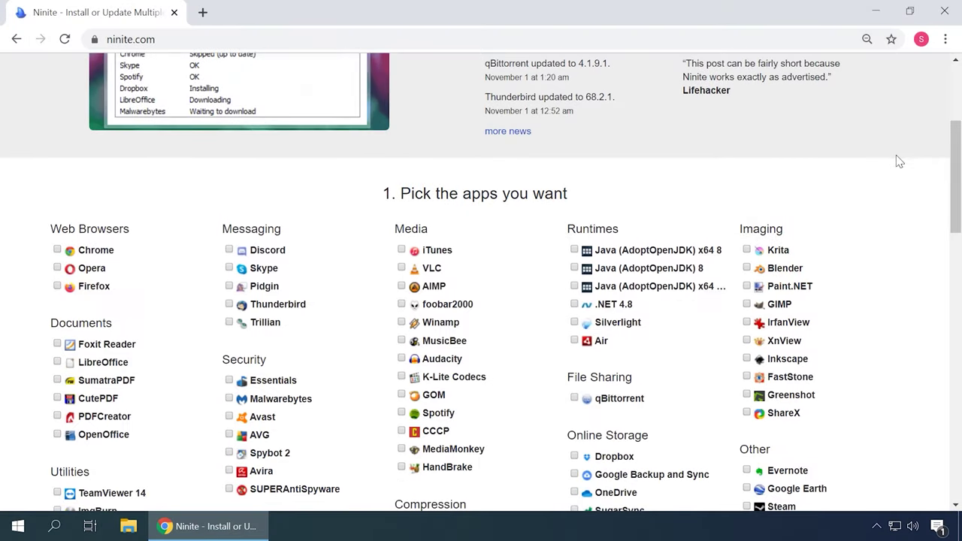
pyautogui.click(57, 251)
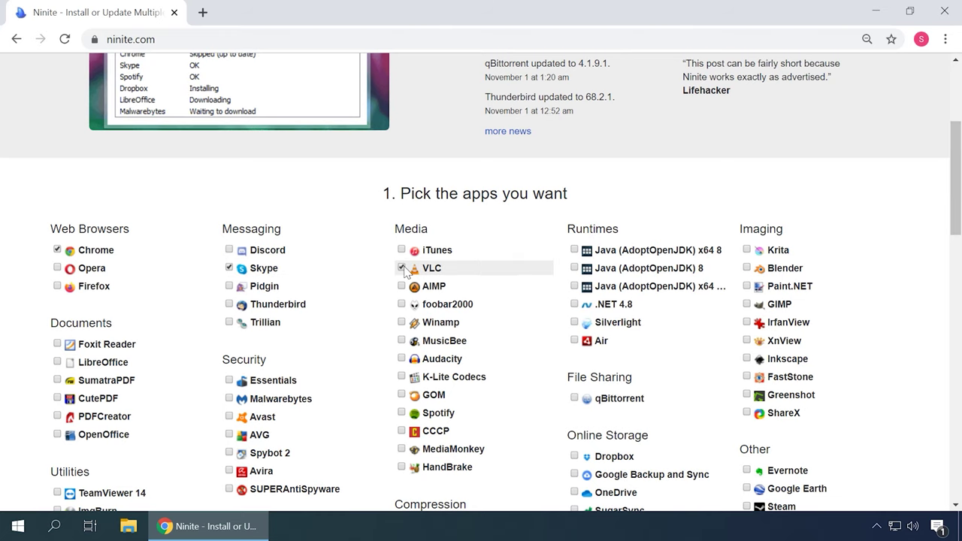
pyautogui.click(747, 305)
pyautogui.scroll(-2, 744, 319)
pyautogui.click(746, 356)
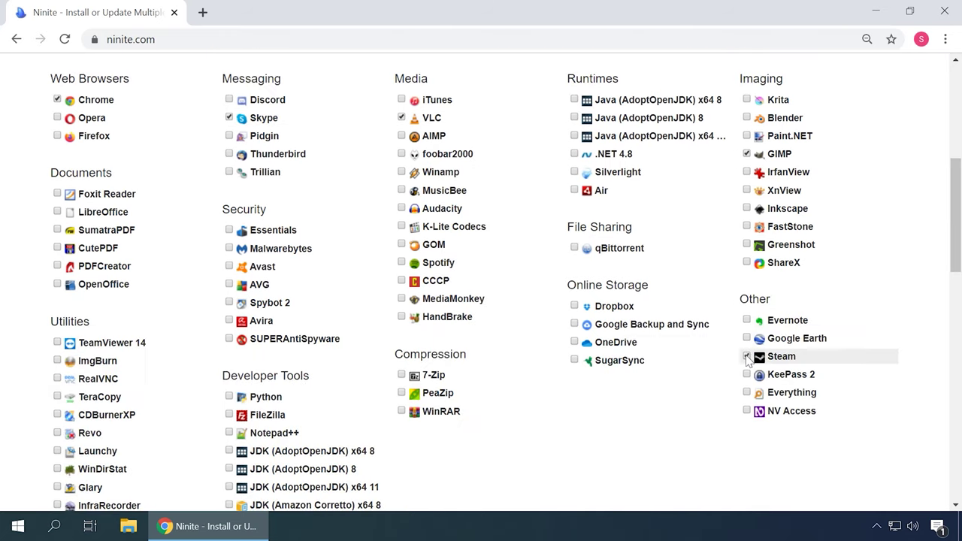
pyautogui.click(229, 285)
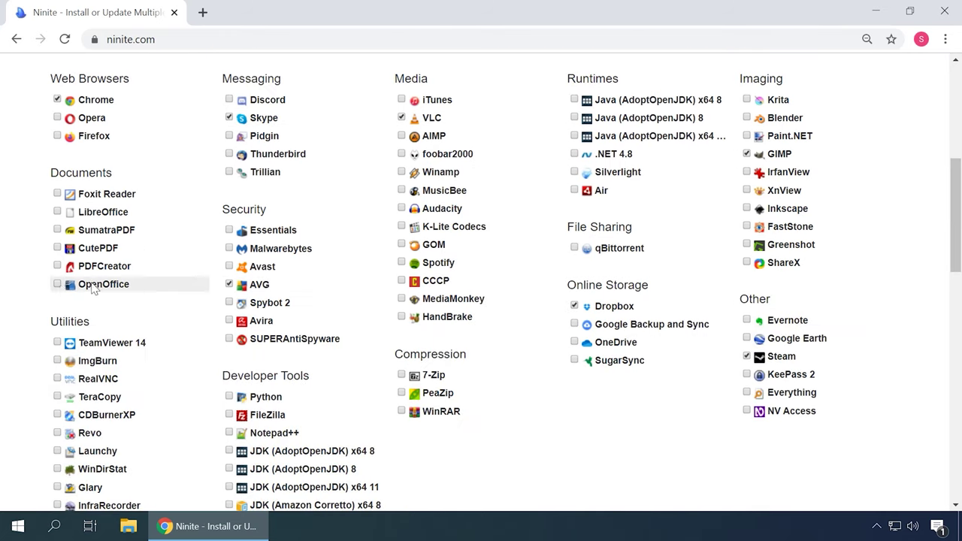
pyautogui.scroll(-2, 31, 314)
pyautogui.click(58, 193)
pyautogui.click(230, 264)
pyautogui.click(229, 283)
pyautogui.scroll(-2, 424, 329)
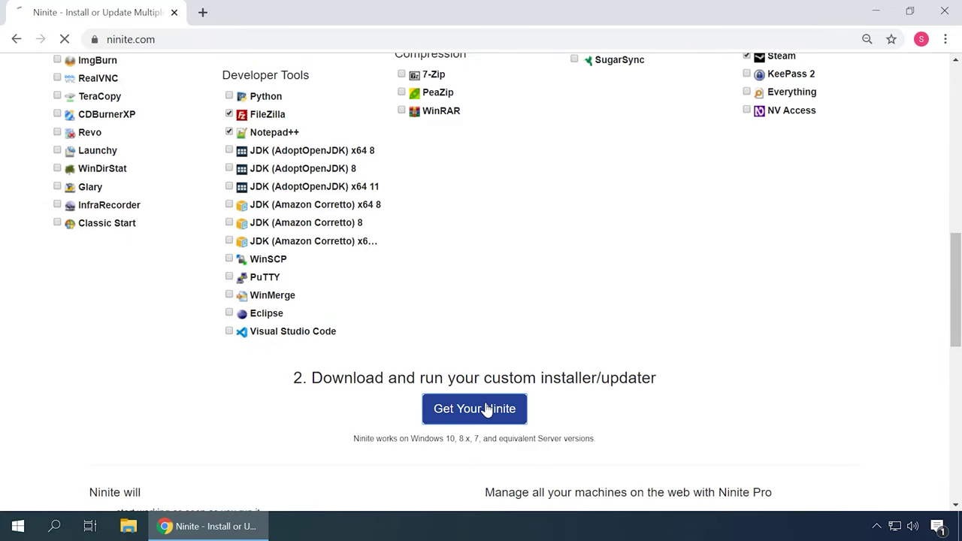